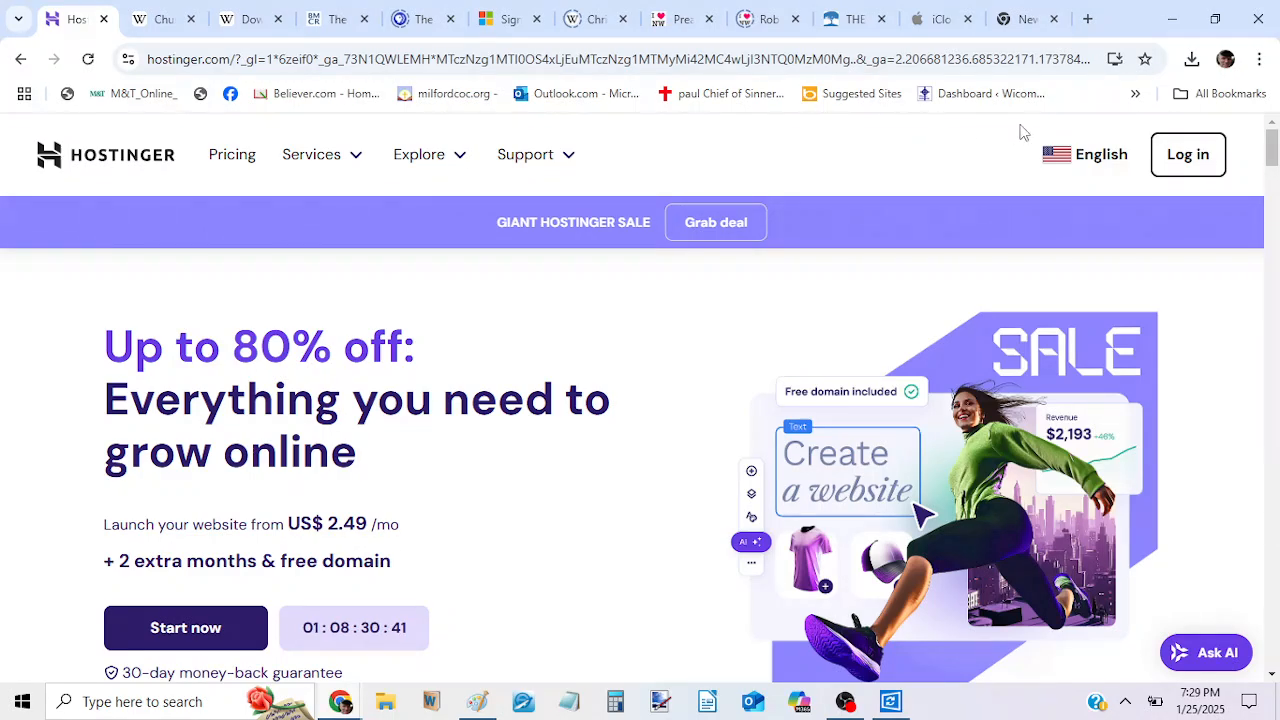
Log in to the Hostinger account, completing the human verification and using the saved e-mail address and account password.
{"action": "left_click", "coordinate": [1180, 158]}
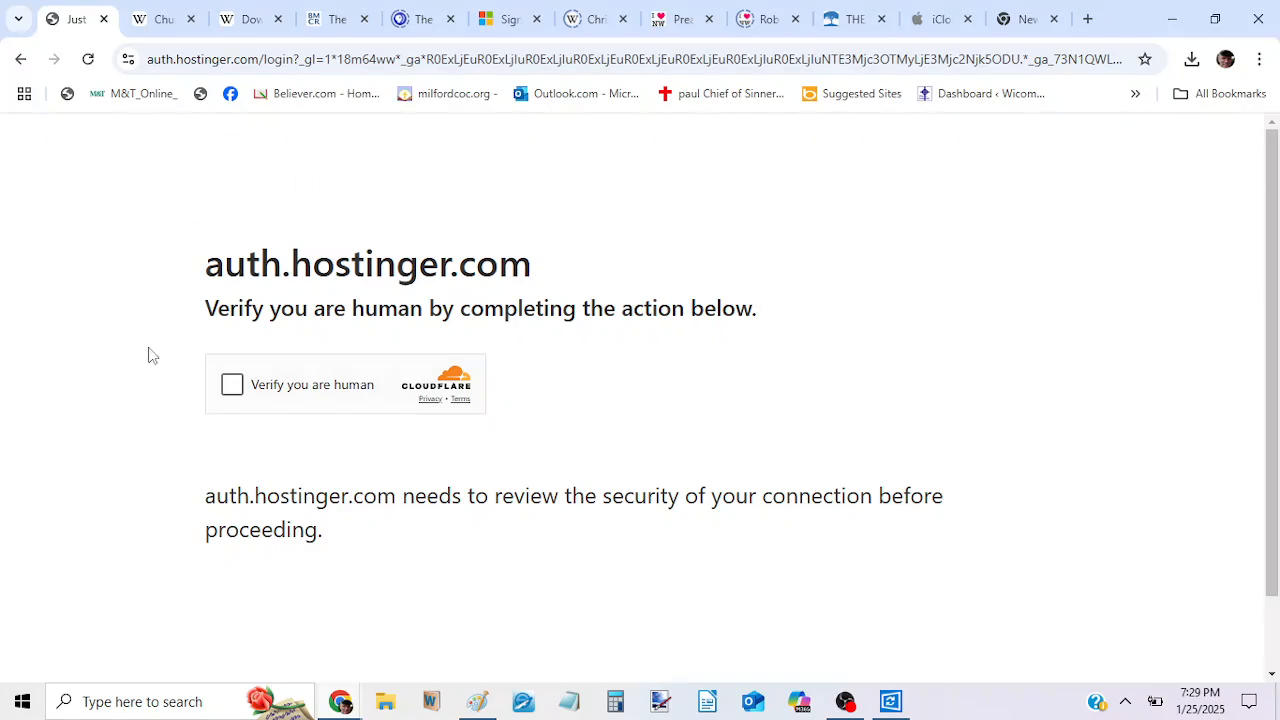
{"action": "left_click", "coordinate": [232, 386]}
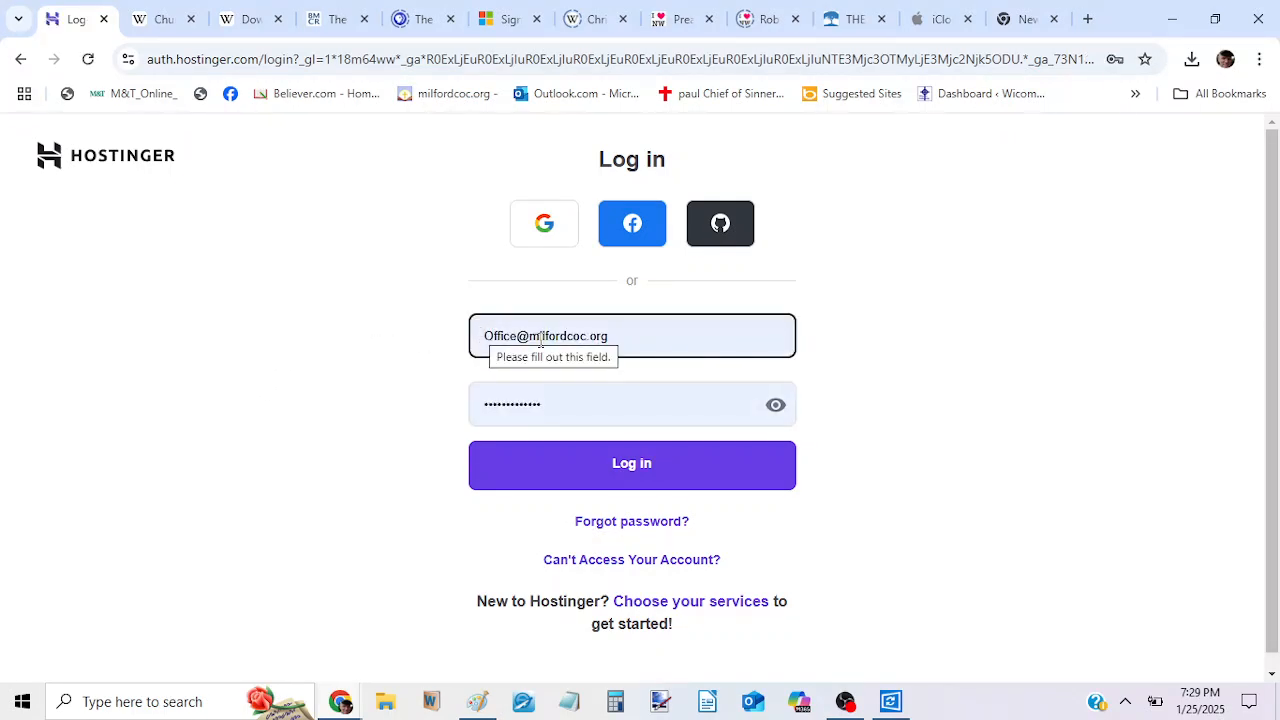
{"action": "left_click", "coordinate": [616, 337]}
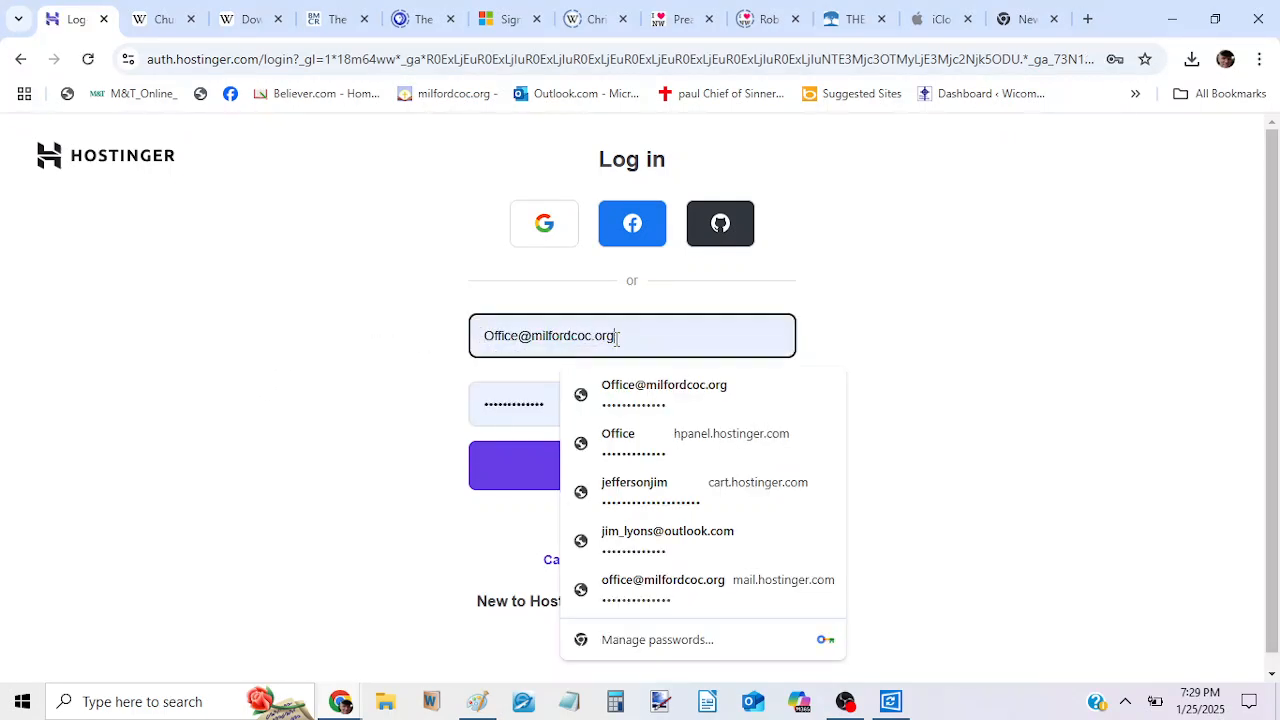
{"action": "left_click", "coordinate": [561, 406]}
{"action": "left_click", "coordinate": [775, 406]}
{"action": "left_click", "coordinate": [670, 465]}
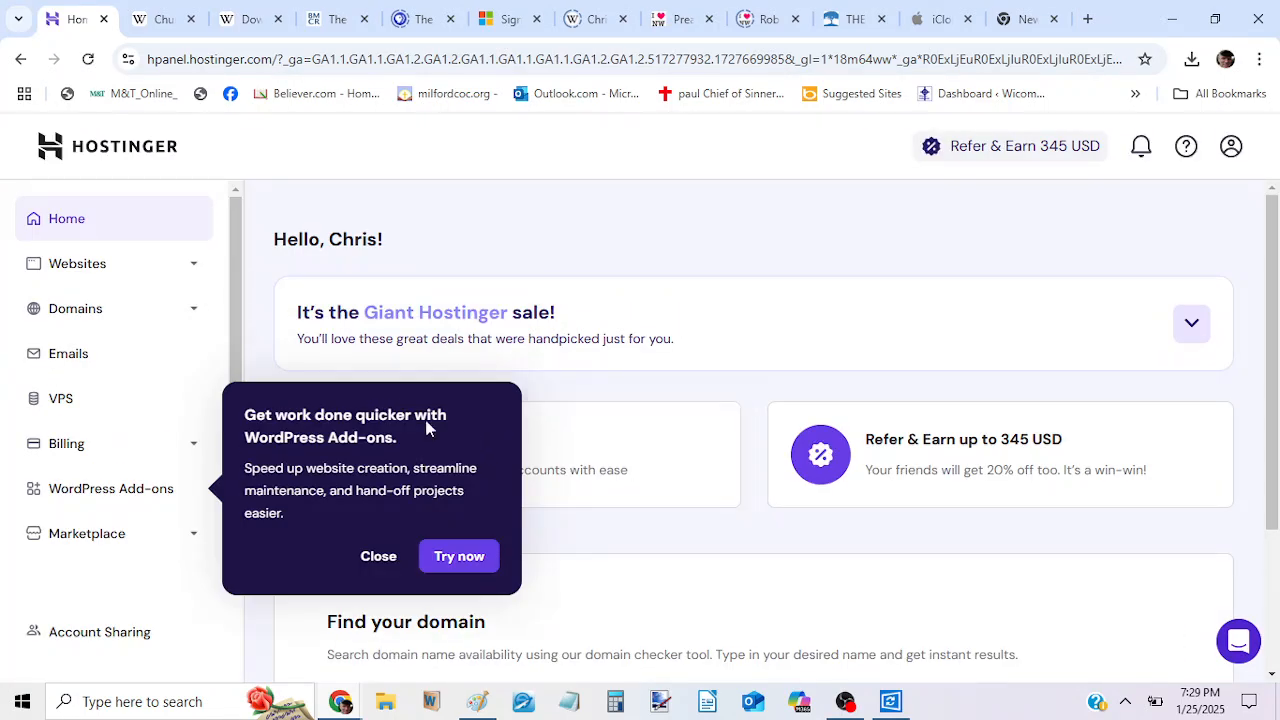
From the websites list, dismiss the feature pop-ups and open the WordPress admin for milfordcoc.org.
{"action": "left_click", "coordinate": [133, 265]}
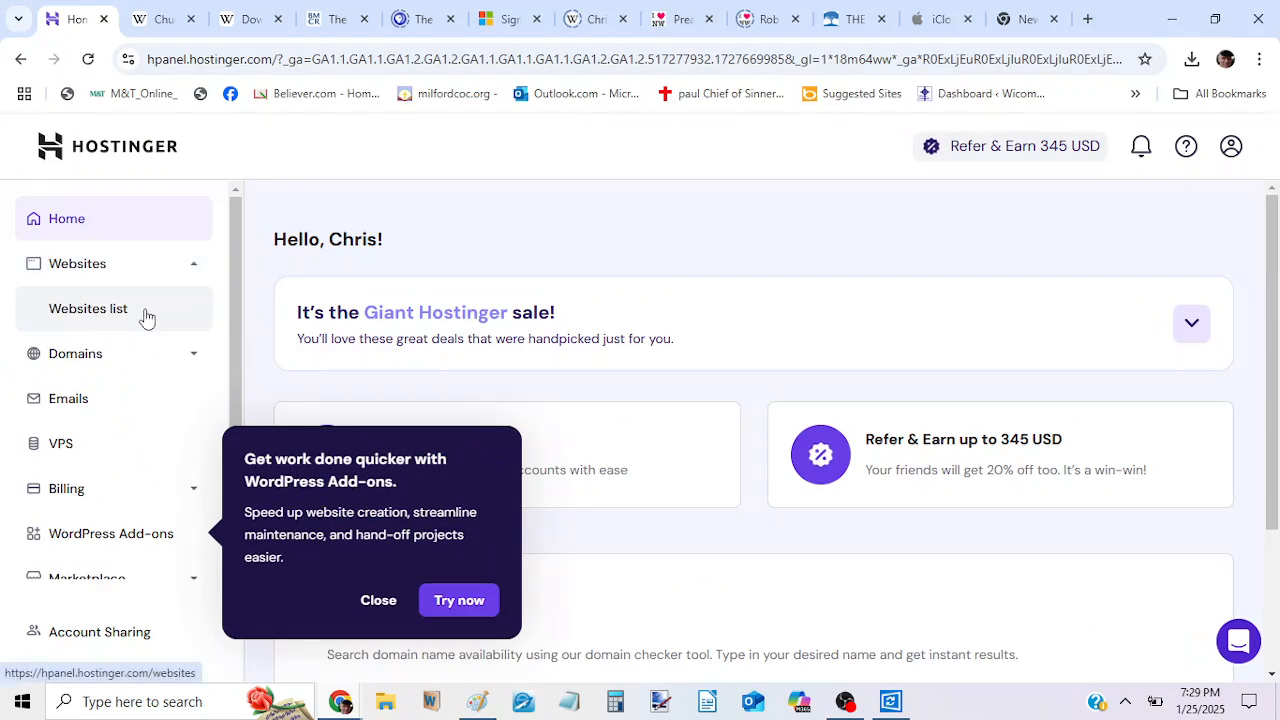
{"action": "left_click", "coordinate": [145, 315]}
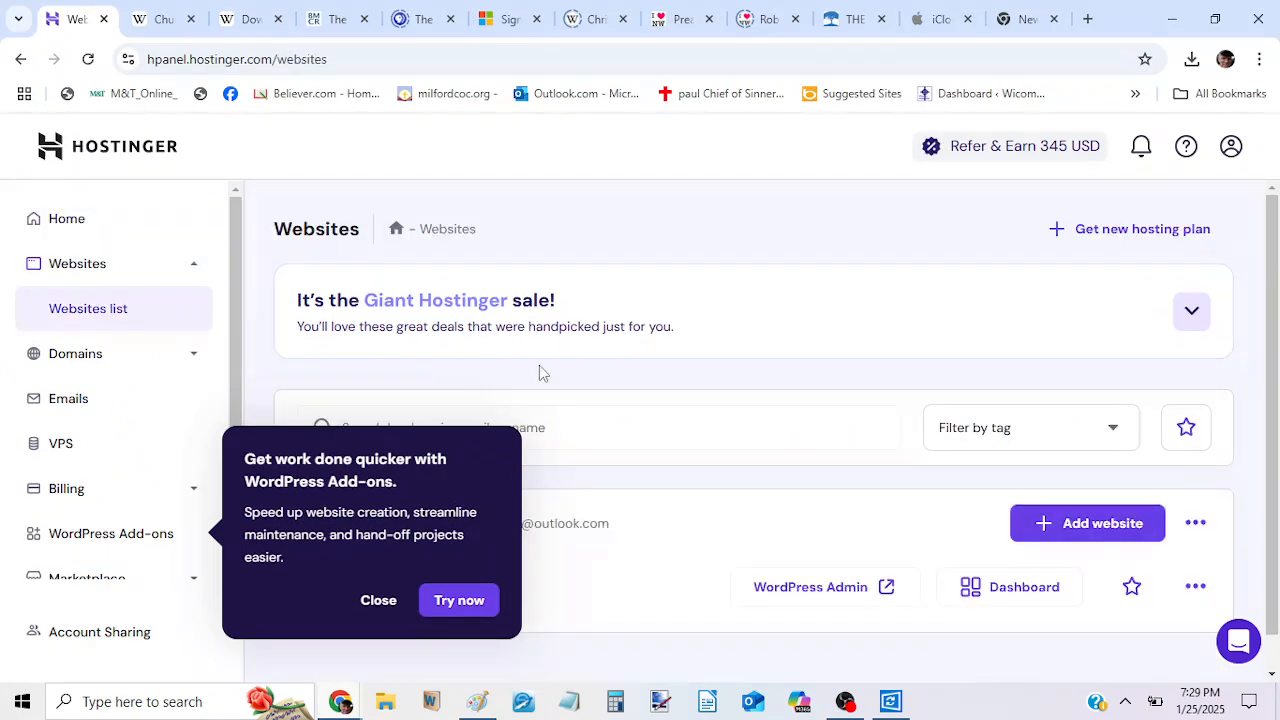
{"action": "left_click", "coordinate": [391, 609]}
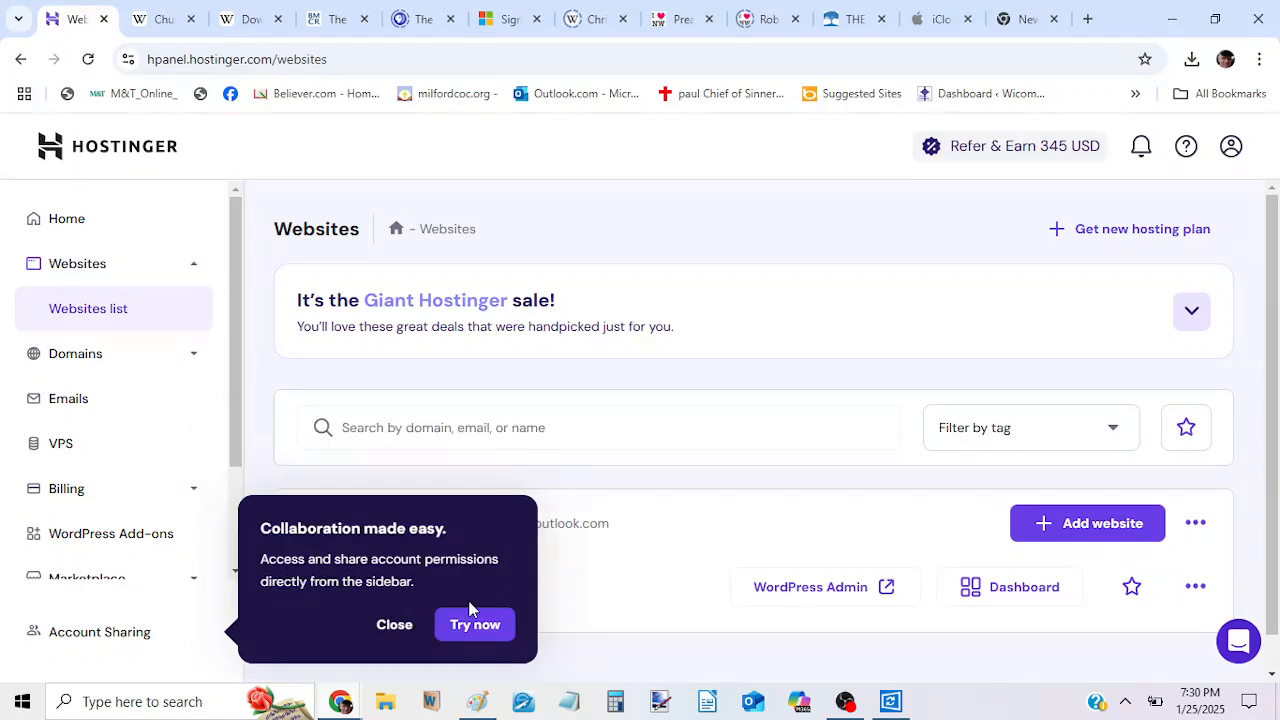
{"action": "left_click", "coordinate": [403, 624]}
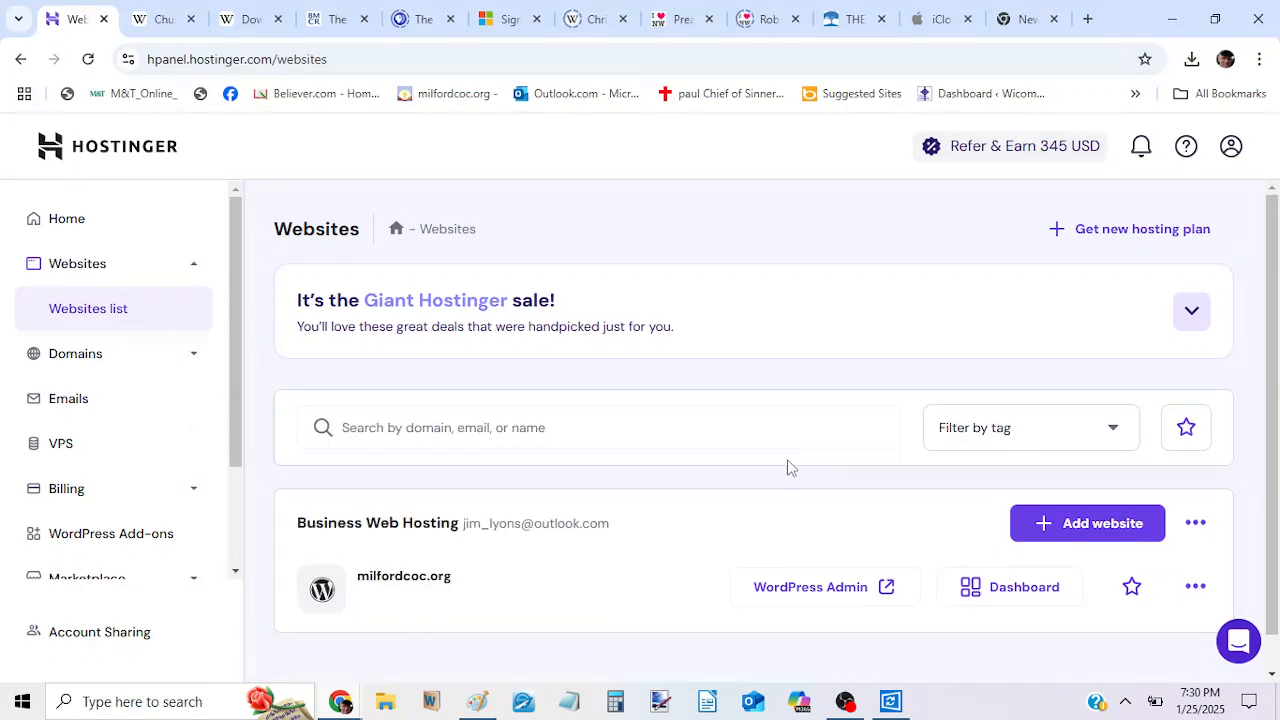
{"action": "scroll", "coordinate": [788, 466], "scroll_direction": "down", "scroll_amount": 1}
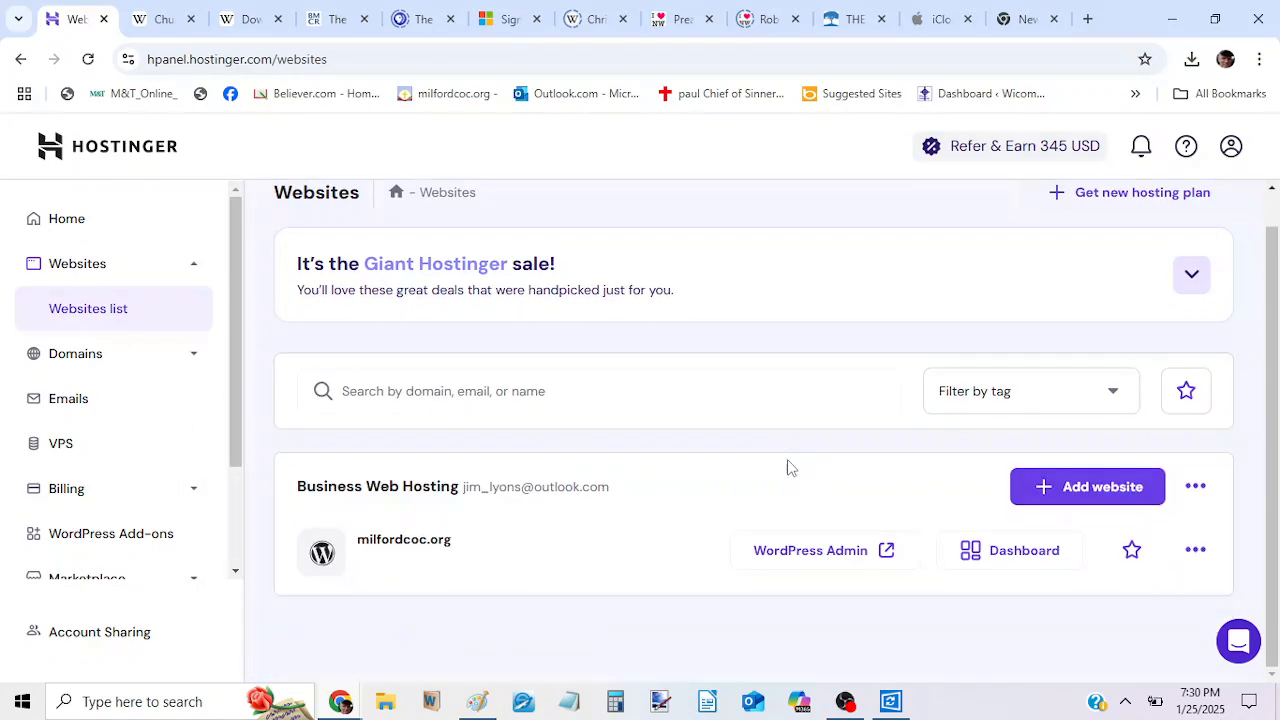
{"action": "left_click", "coordinate": [831, 563]}
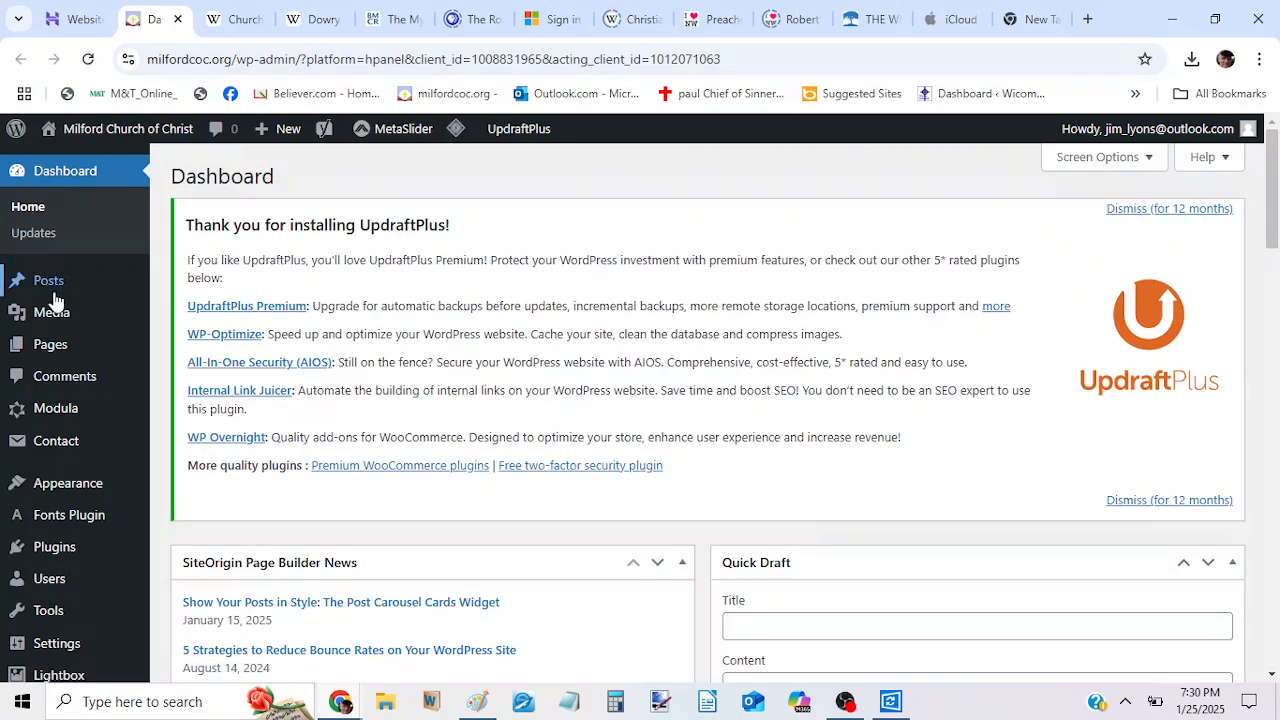
{"action": "mouse_move", "coordinate": [55, 298]}
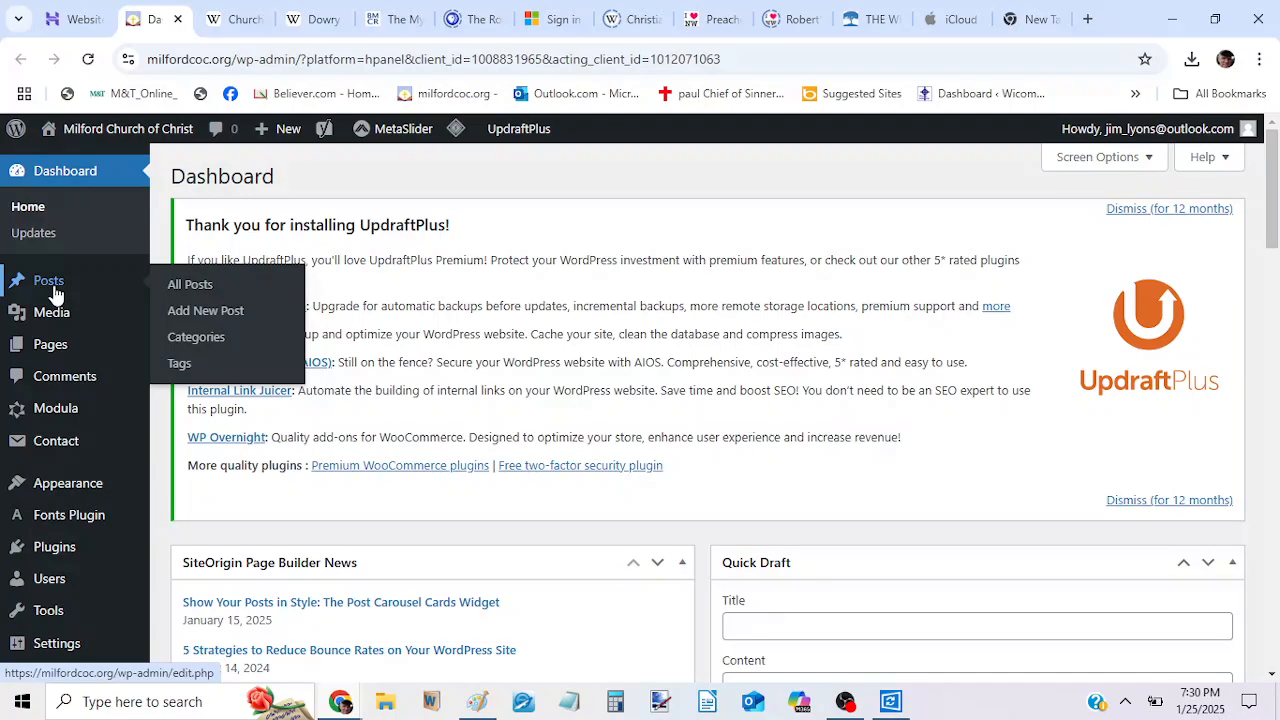
{"action": "mouse_move", "coordinate": [128, 414]}
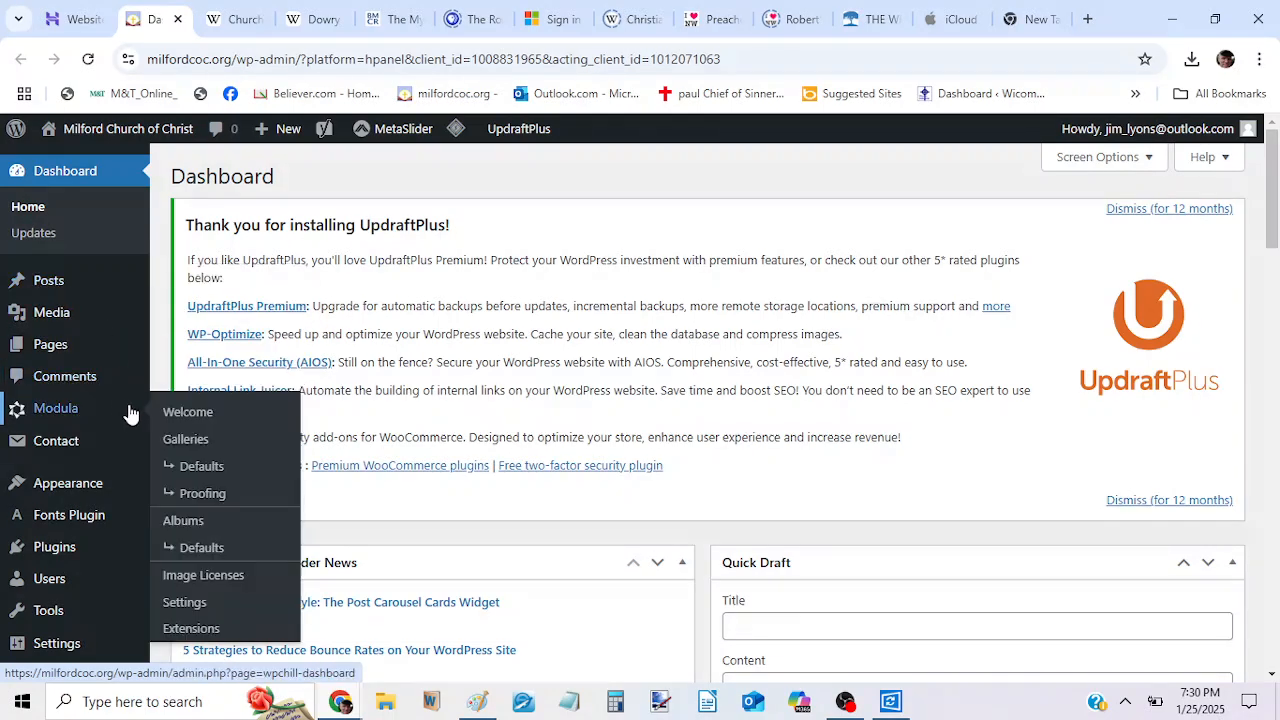
{"action": "scroll", "coordinate": [110, 334], "scroll_direction": "down", "scroll_amount": 1}
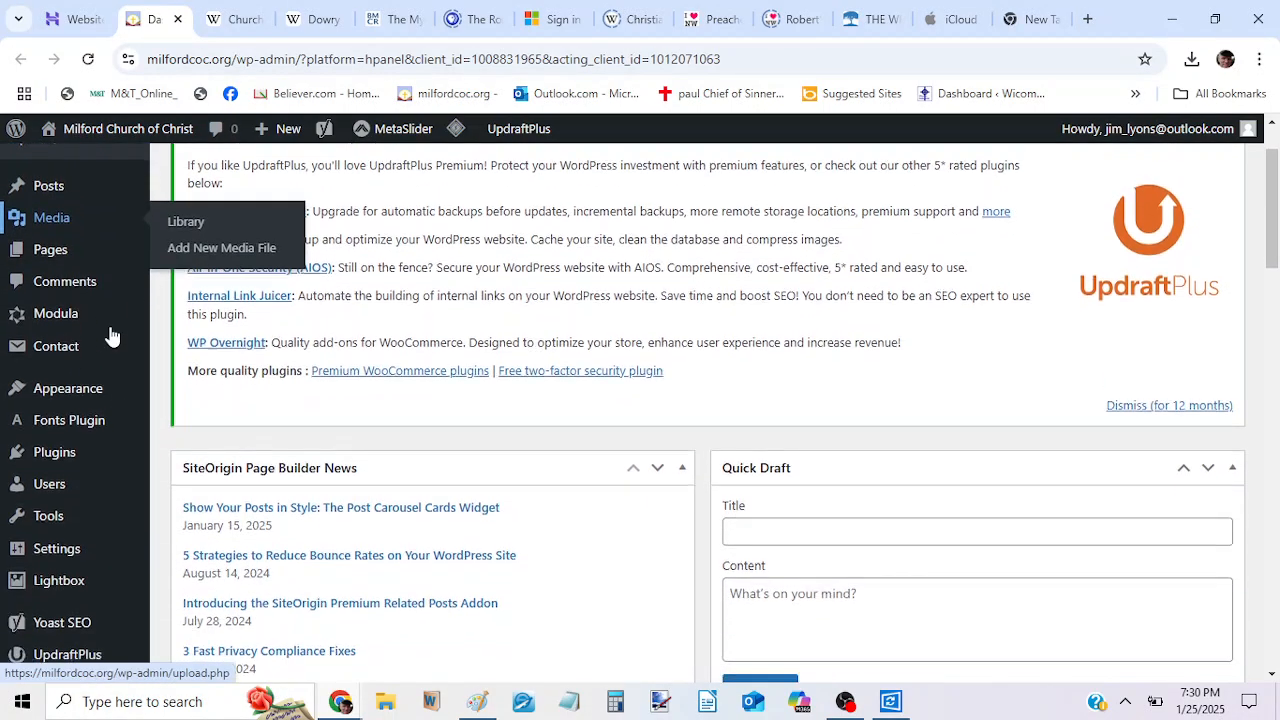
{"action": "scroll", "coordinate": [112, 337], "scroll_direction": "down", "scroll_amount": 3}
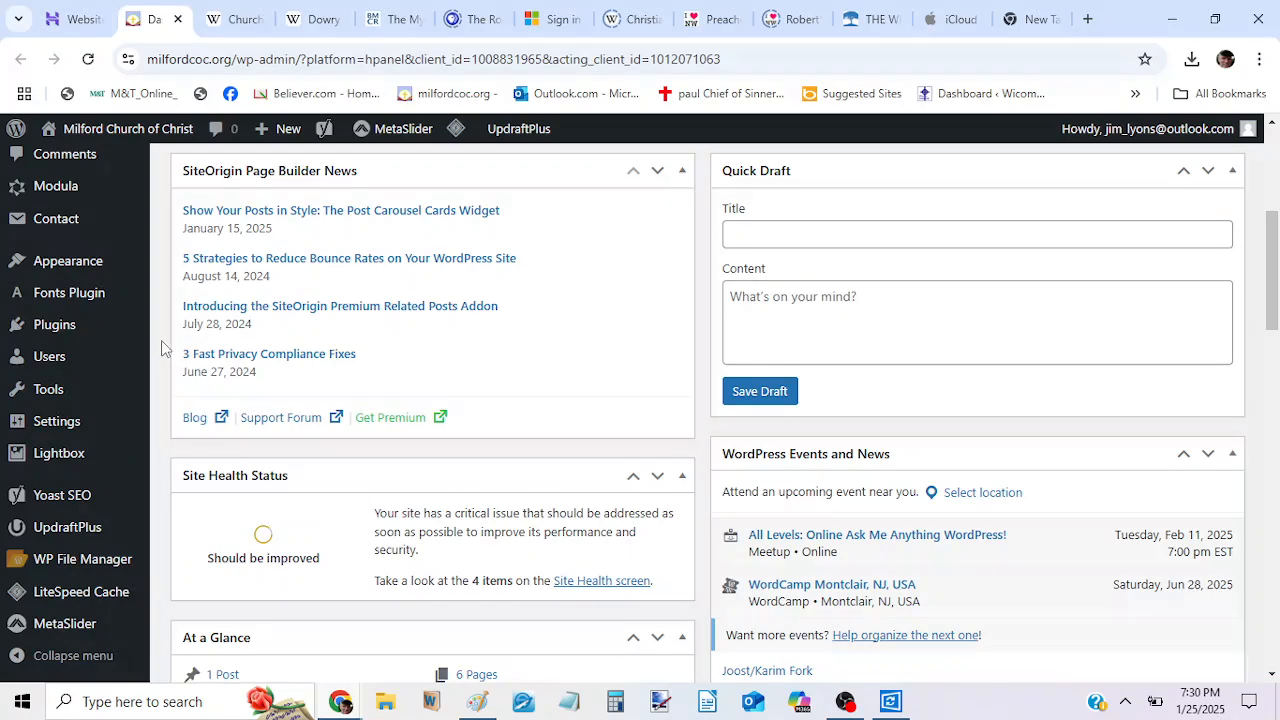
{"action": "scroll", "coordinate": [161, 340], "scroll_direction": "up", "scroll_amount": 4}
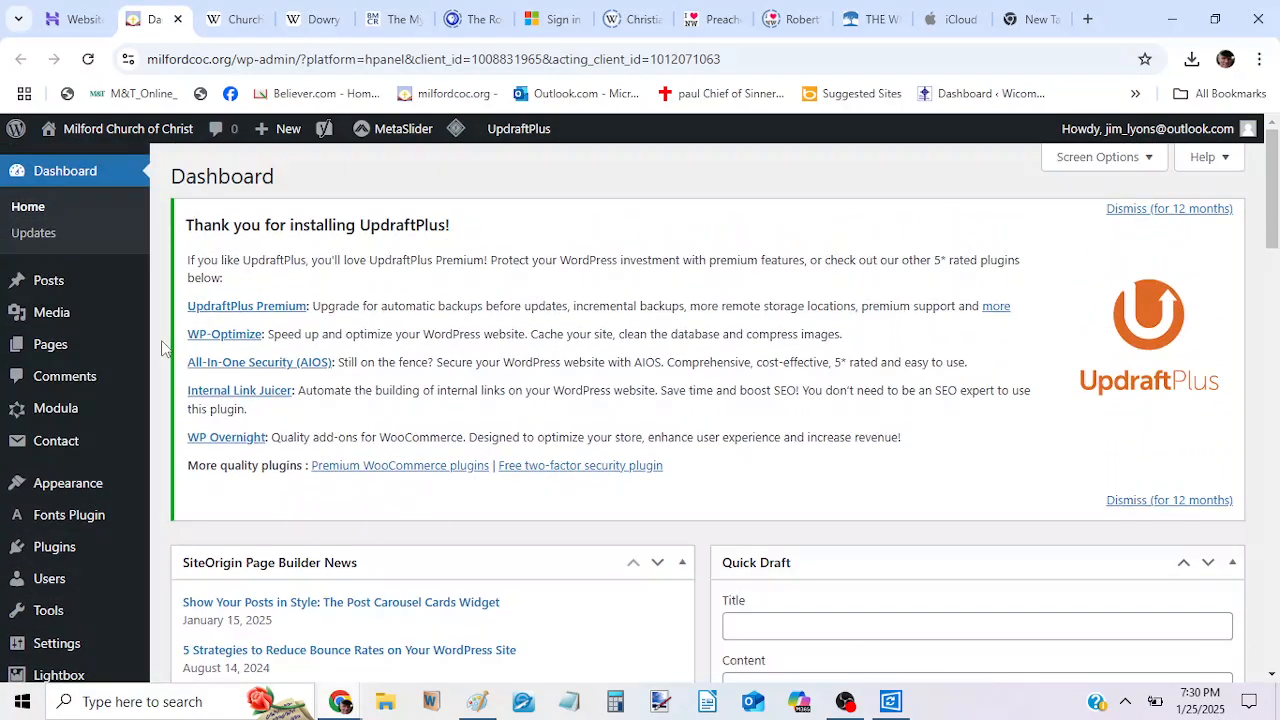
Open the GALLERY page for editing and examine the Modula shortcode inside its SiteOrigin Editor widget.
{"action": "mouse_move", "coordinate": [143, 354]}
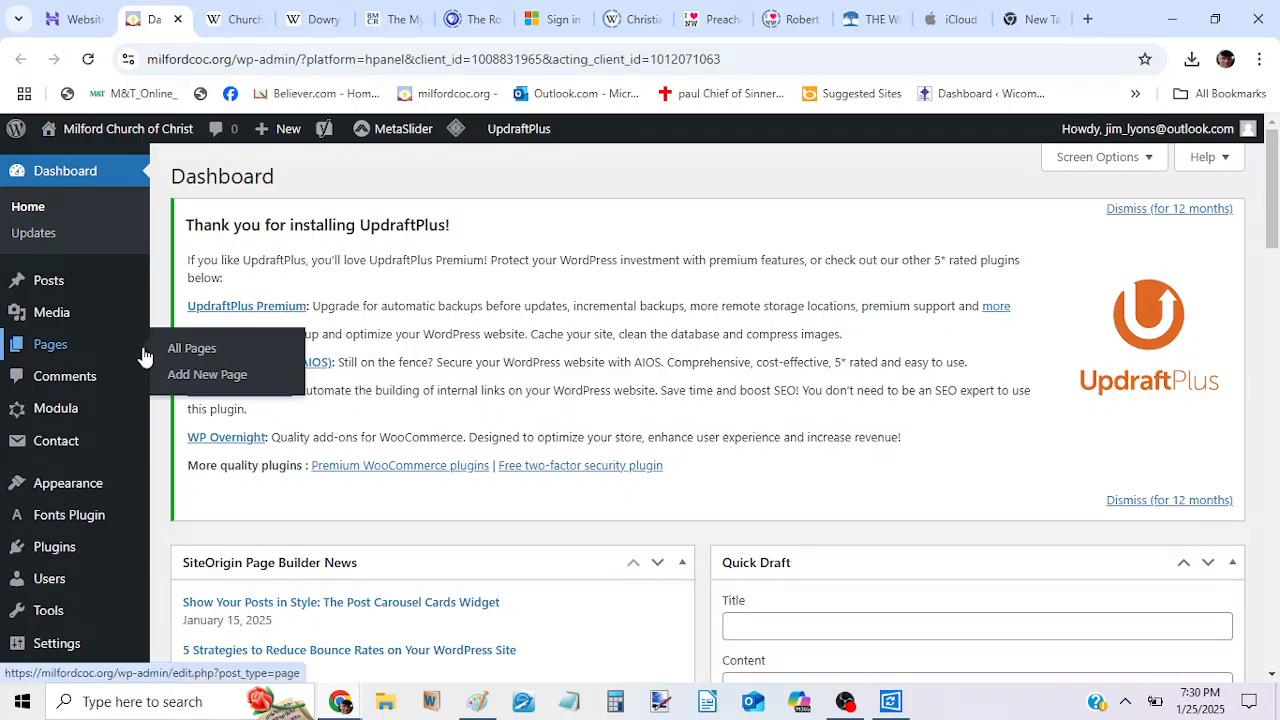
{"action": "left_click", "coordinate": [66, 356]}
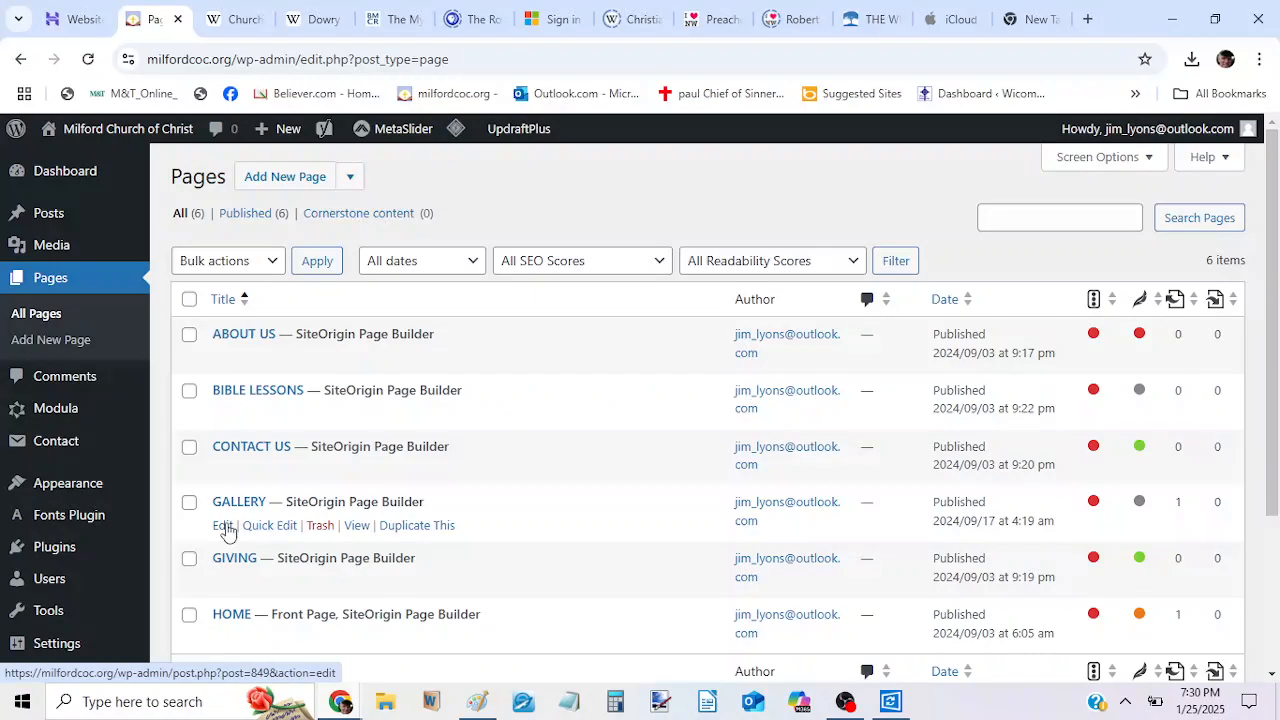
{"action": "left_click", "coordinate": [223, 526]}
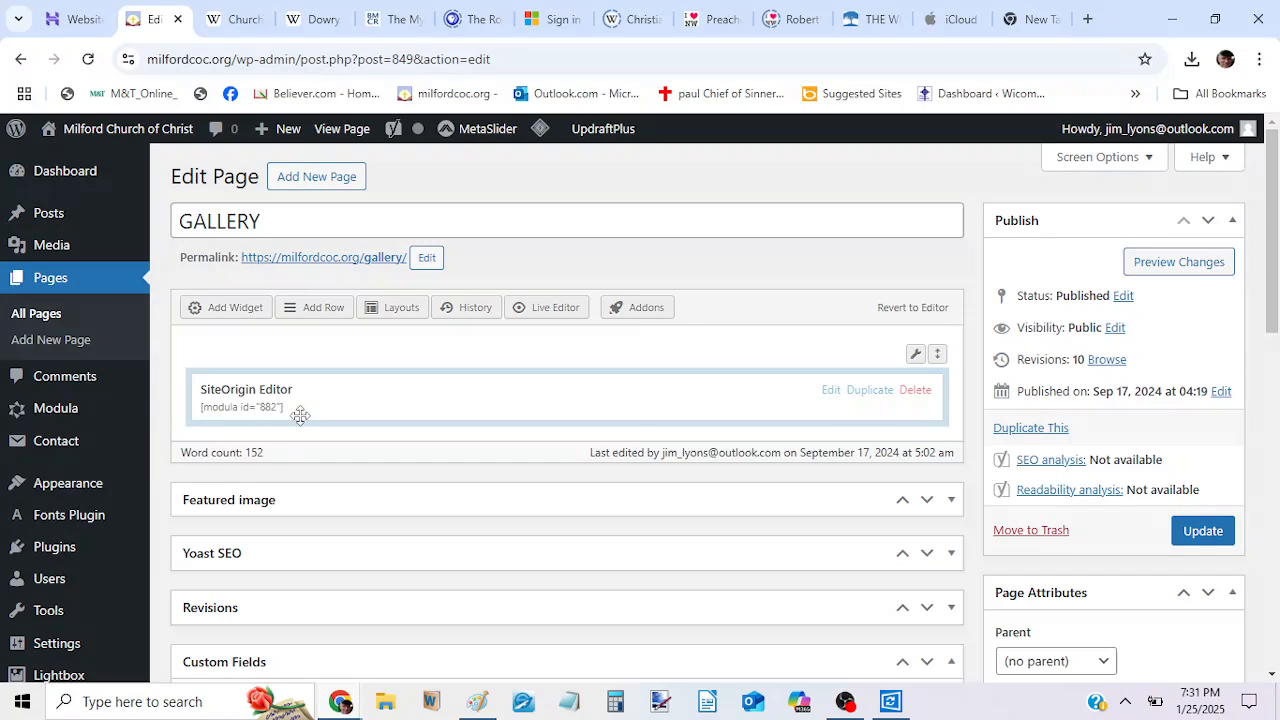
{"action": "left_click", "coordinate": [832, 392]}
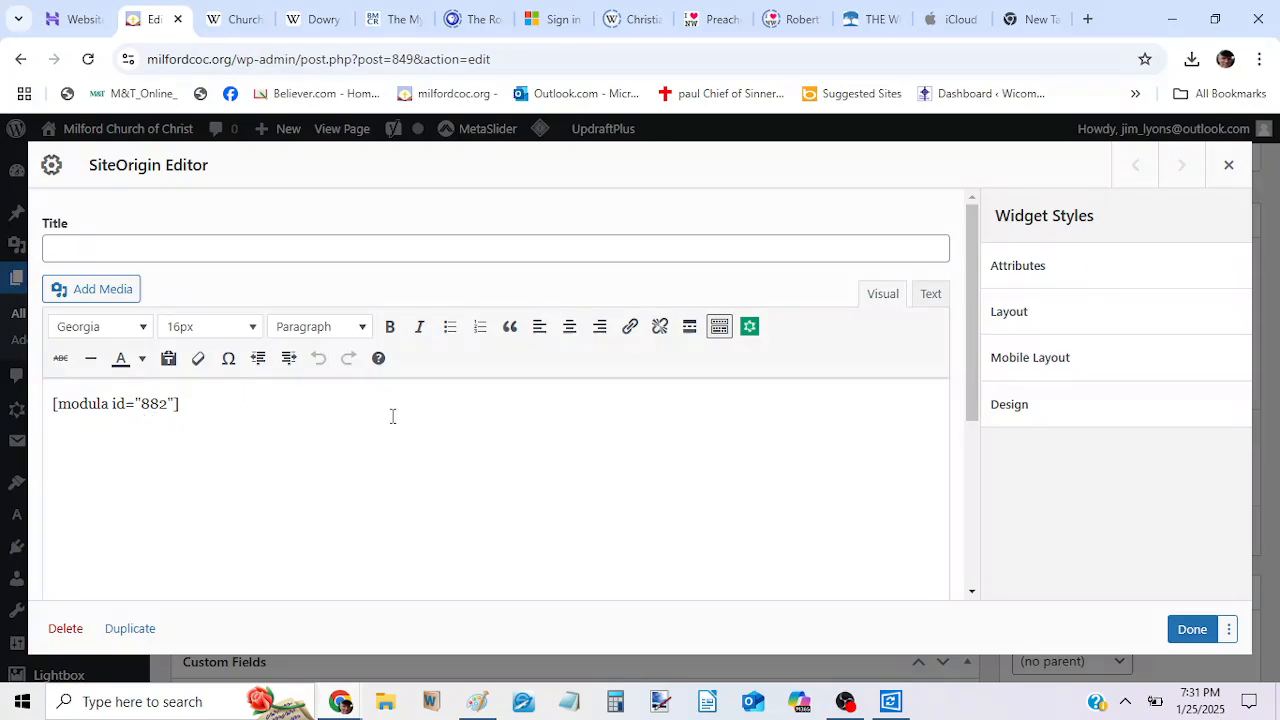
{"action": "left_click", "coordinate": [1229, 168]}
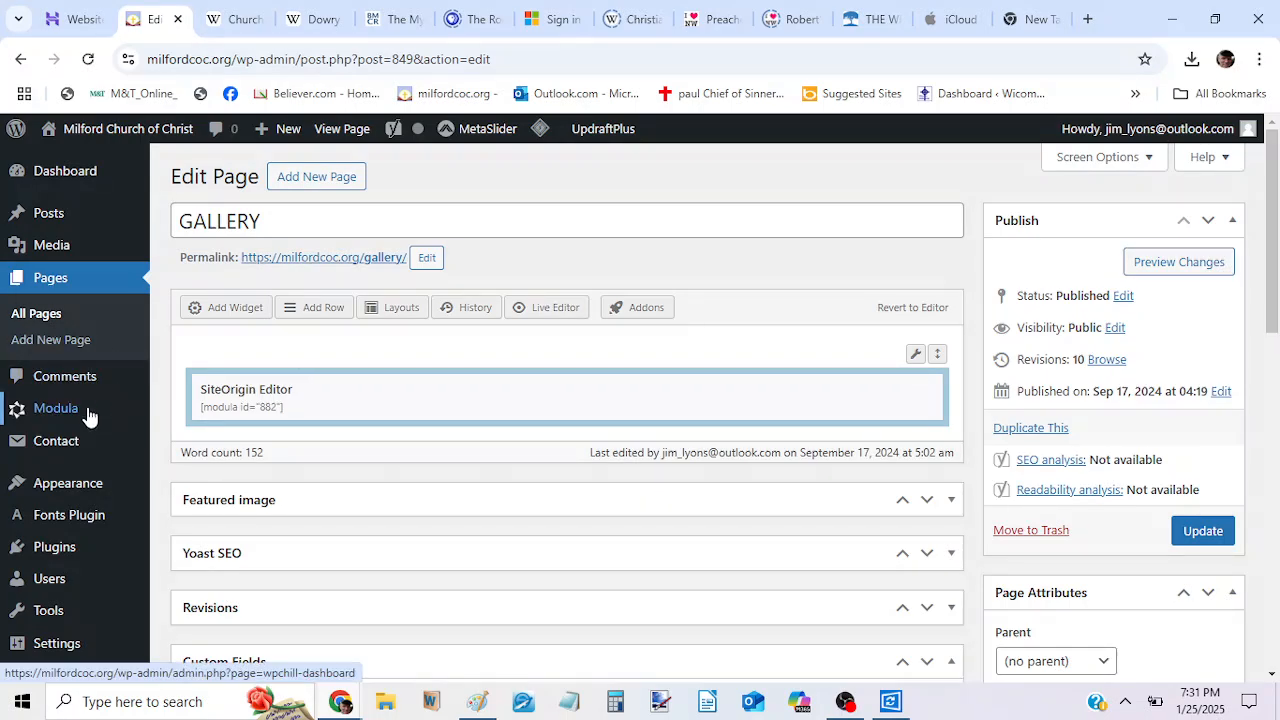
Open the Media Library and bring up the file chooser for adding a new media file.
{"action": "mouse_move", "coordinate": [66, 413]}
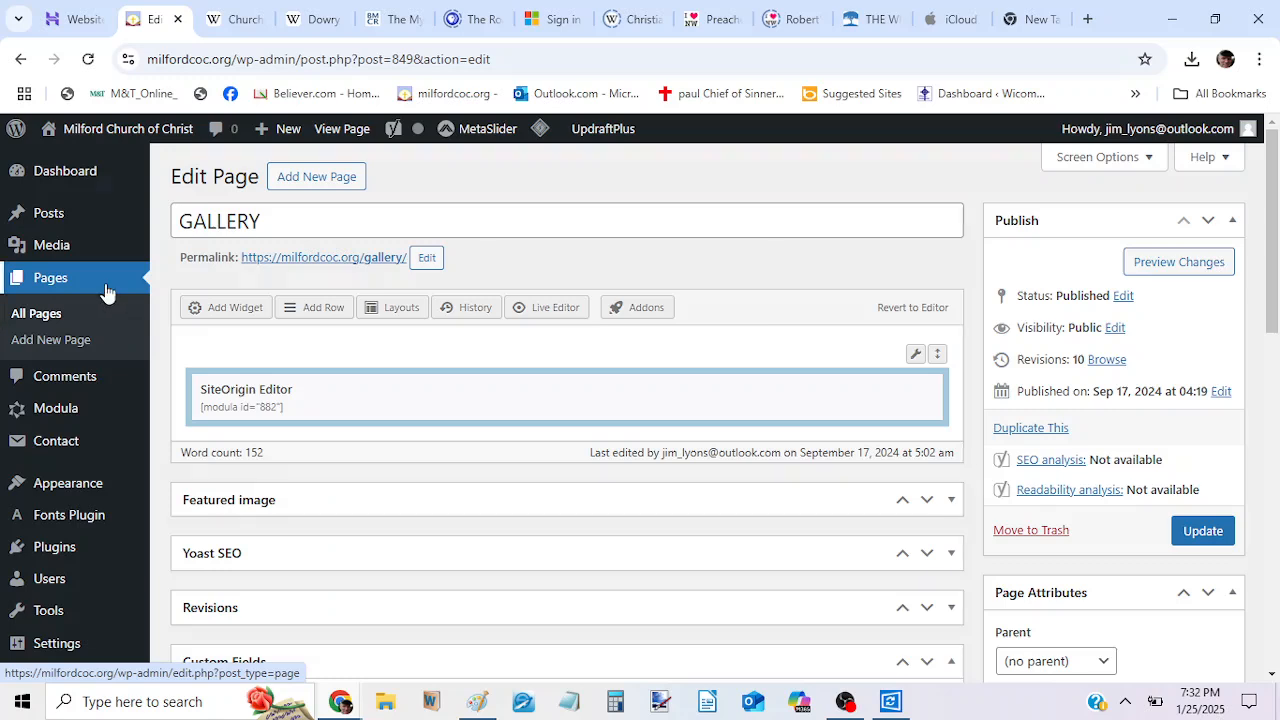
{"action": "mouse_move", "coordinate": [85, 264]}
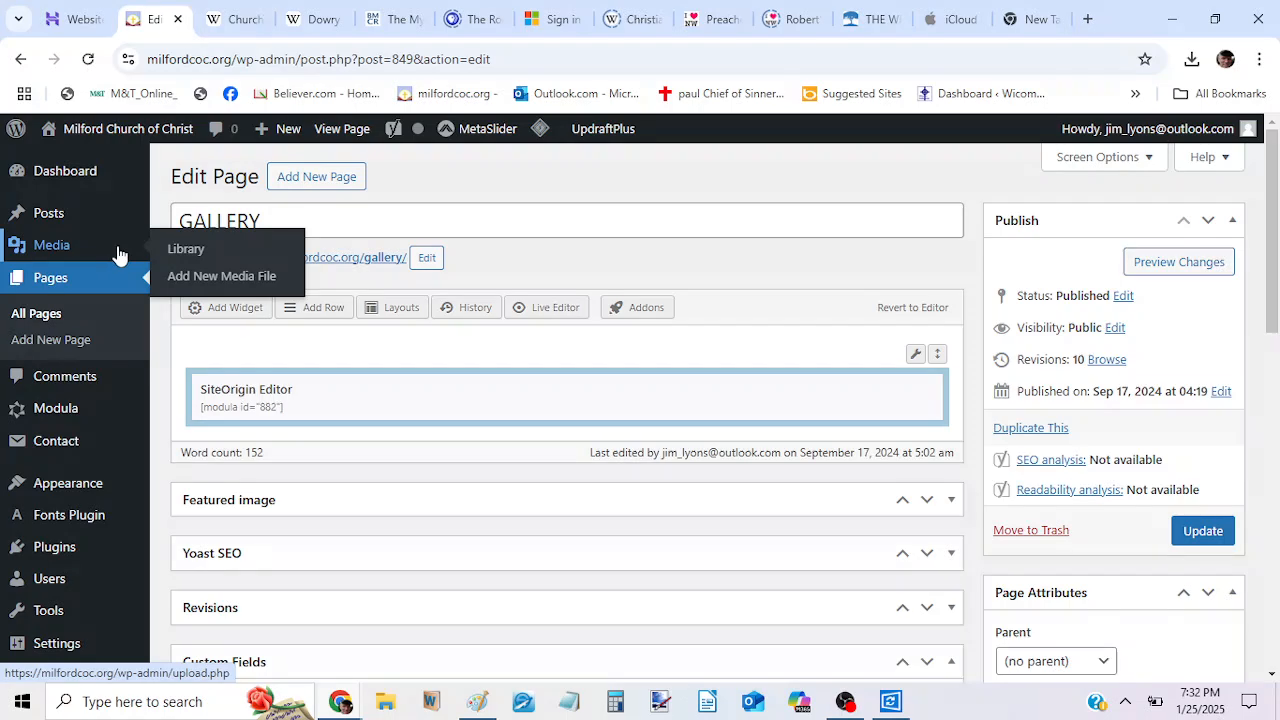
{"action": "mouse_move", "coordinate": [76, 416]}
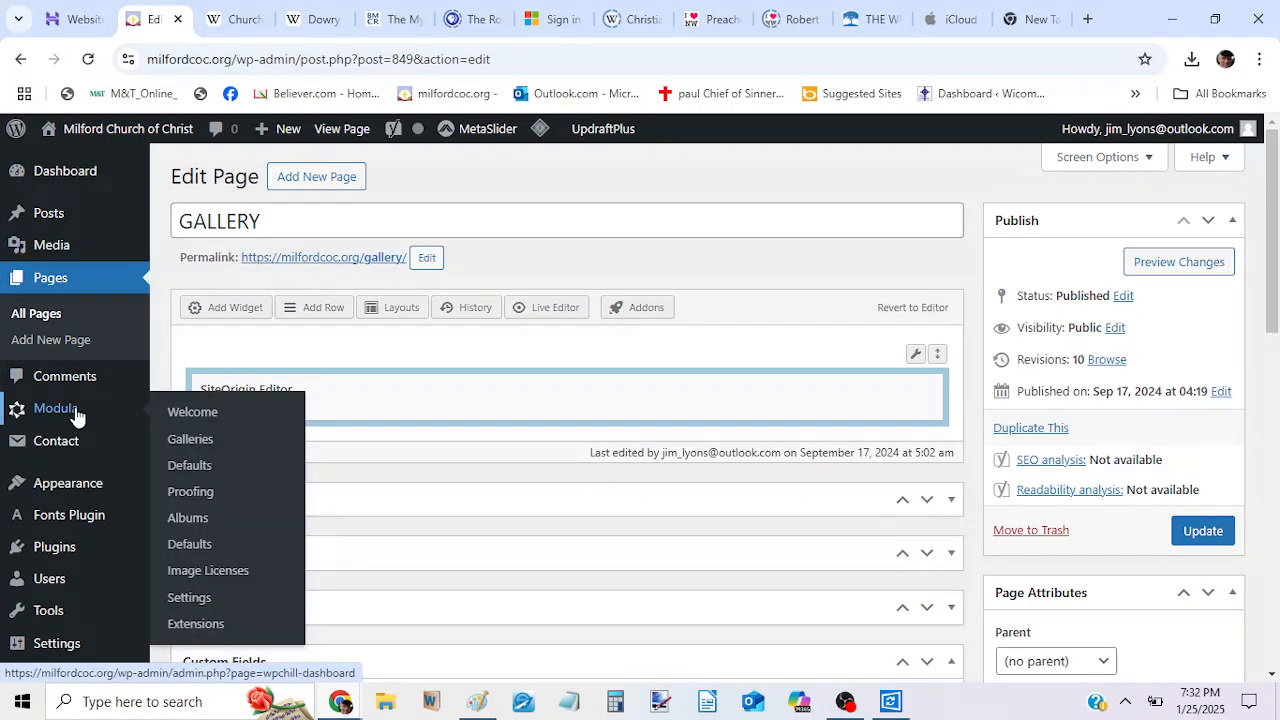
{"action": "mouse_move", "coordinate": [76, 246]}
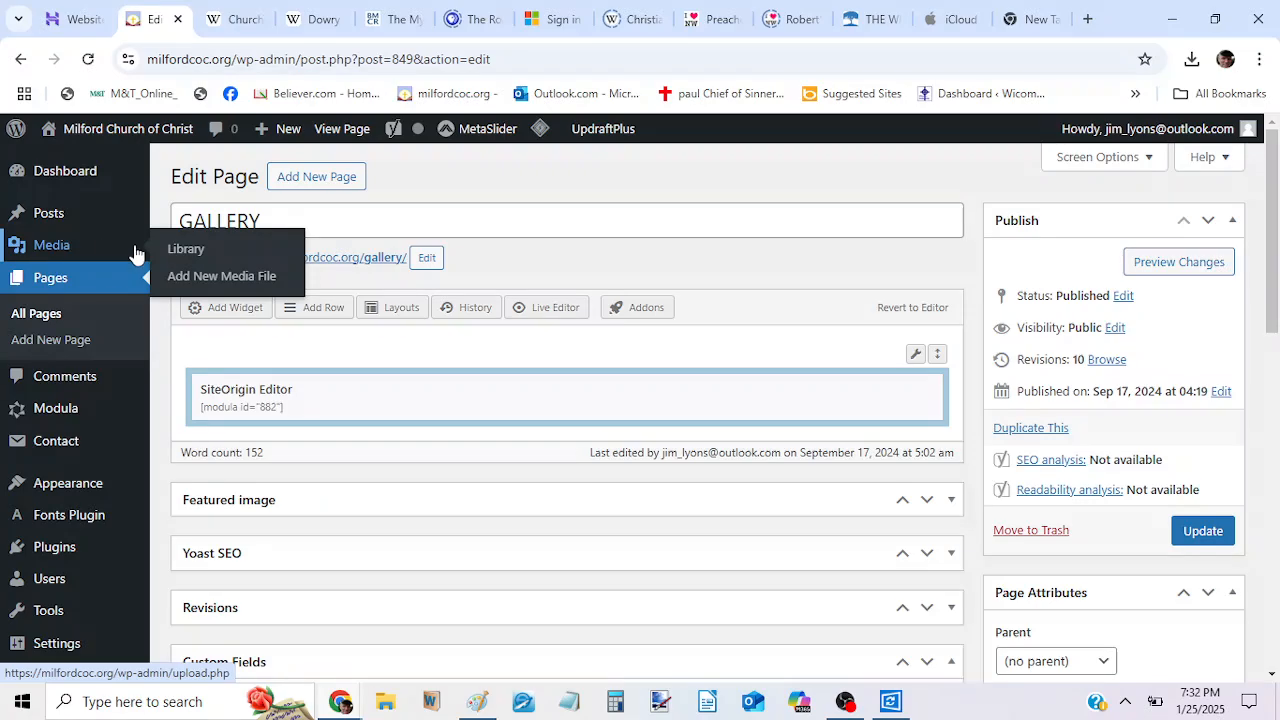
{"action": "left_click", "coordinate": [178, 253]}
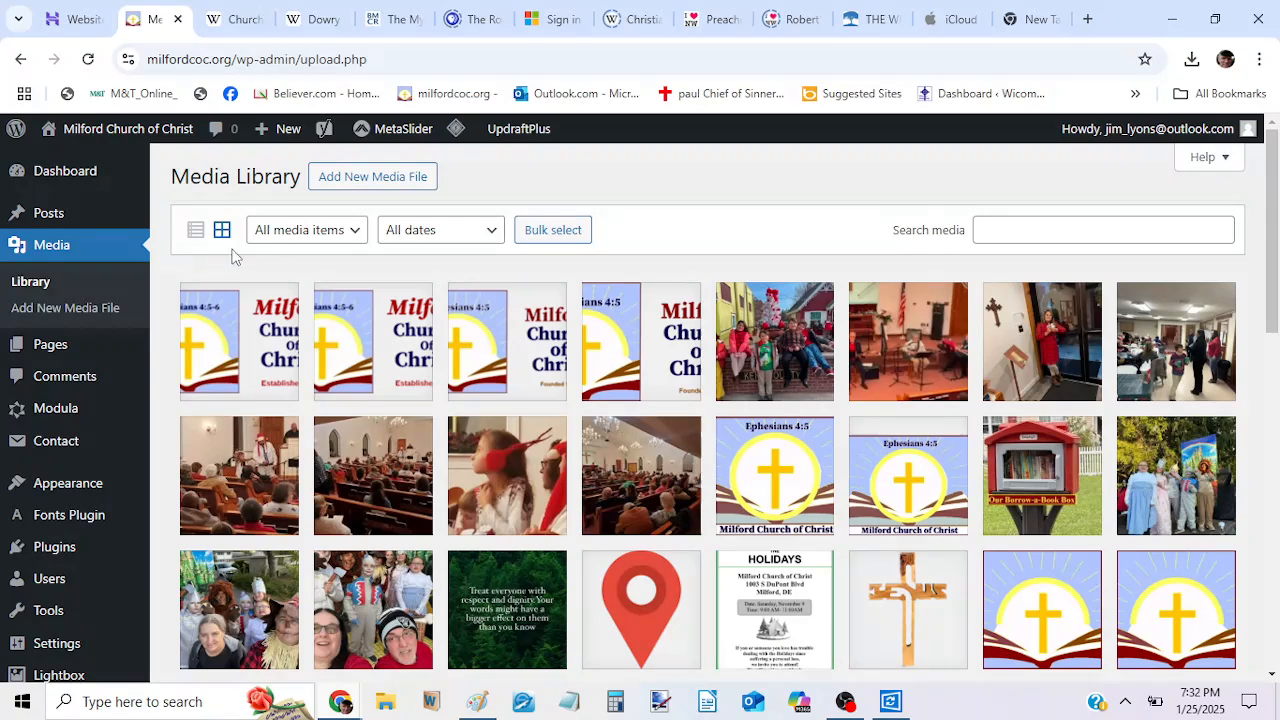
{"action": "left_click", "coordinate": [362, 236]}
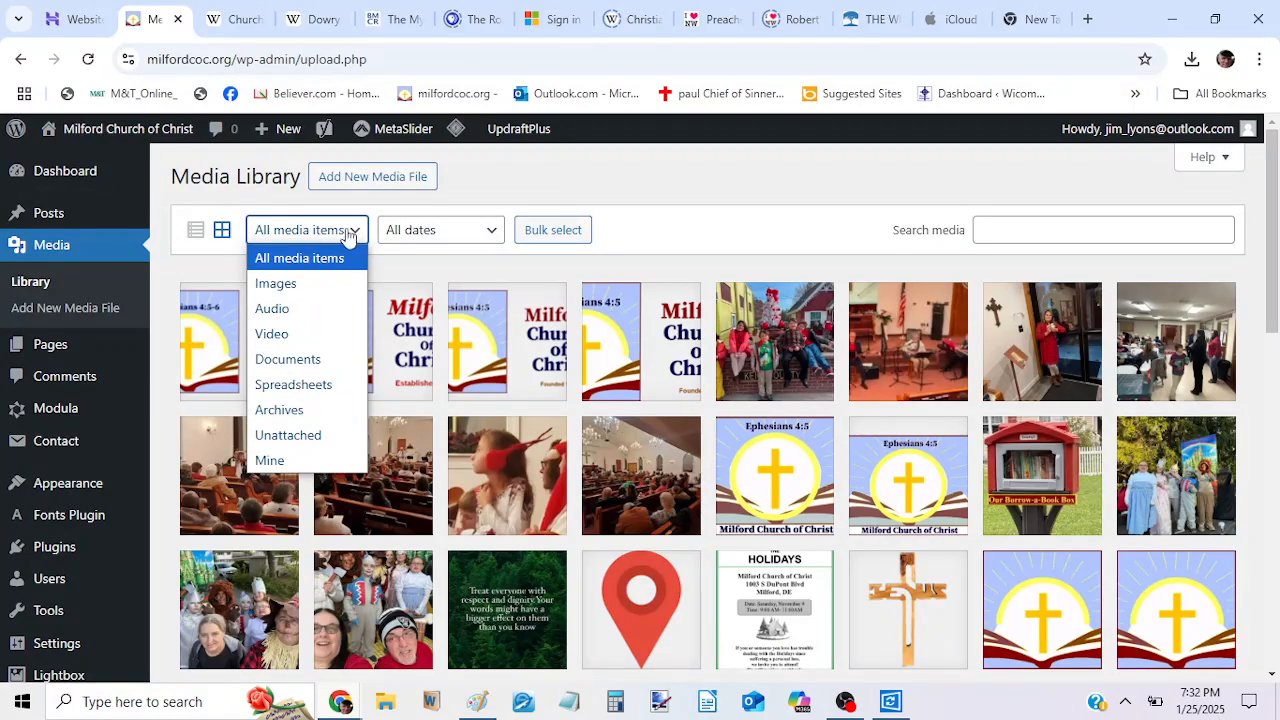
{"action": "left_click", "coordinate": [483, 187]}
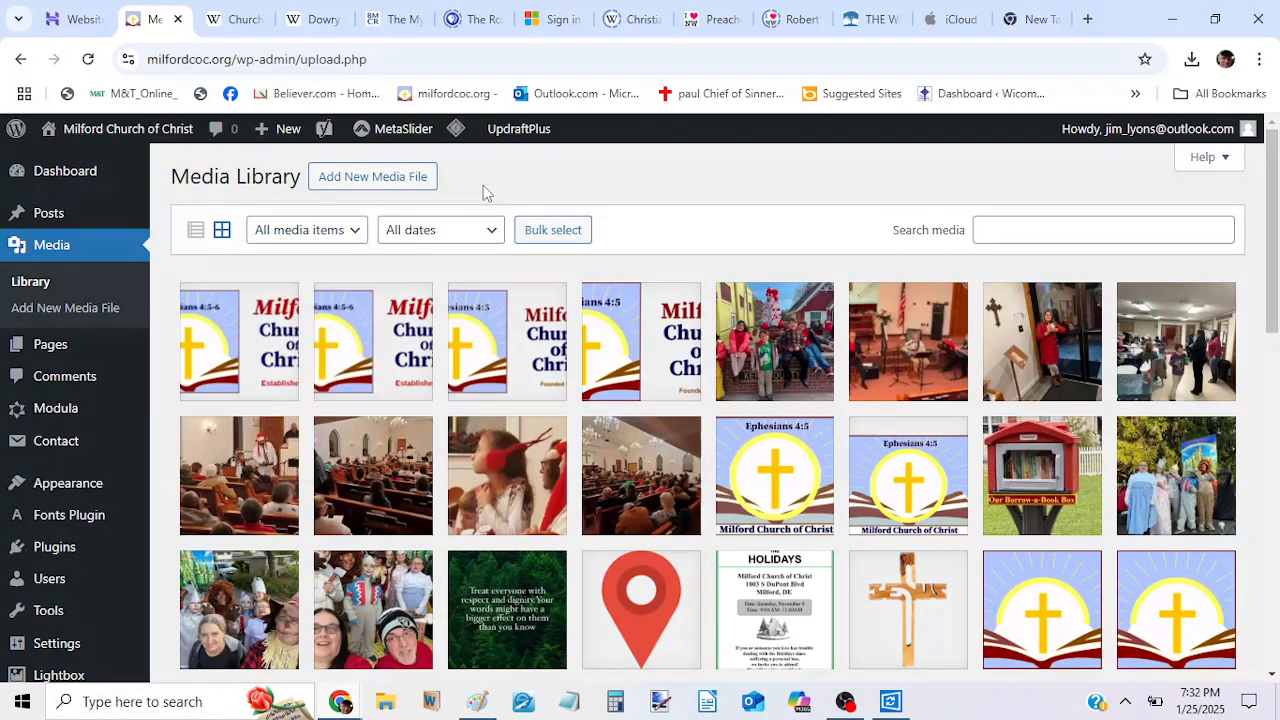
{"action": "left_click", "coordinate": [392, 180]}
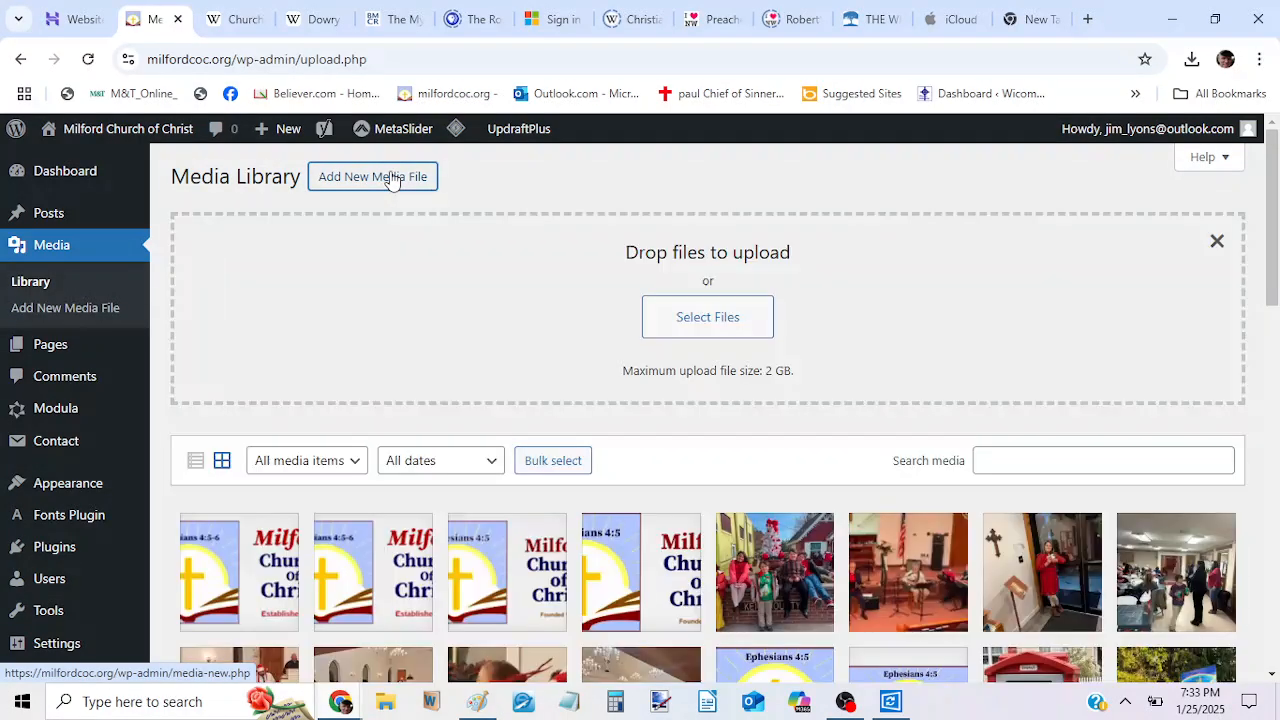
{"action": "left_click", "coordinate": [704, 320]}
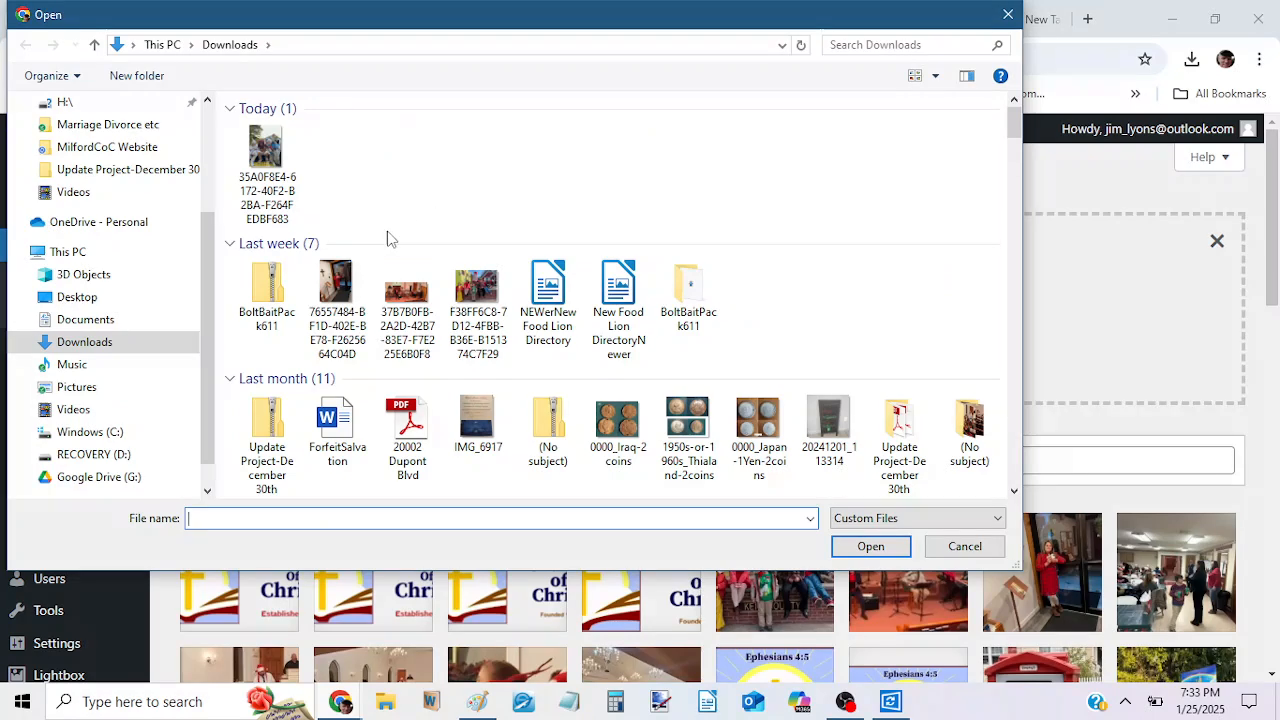
{"action": "left_click", "coordinate": [336, 290]}
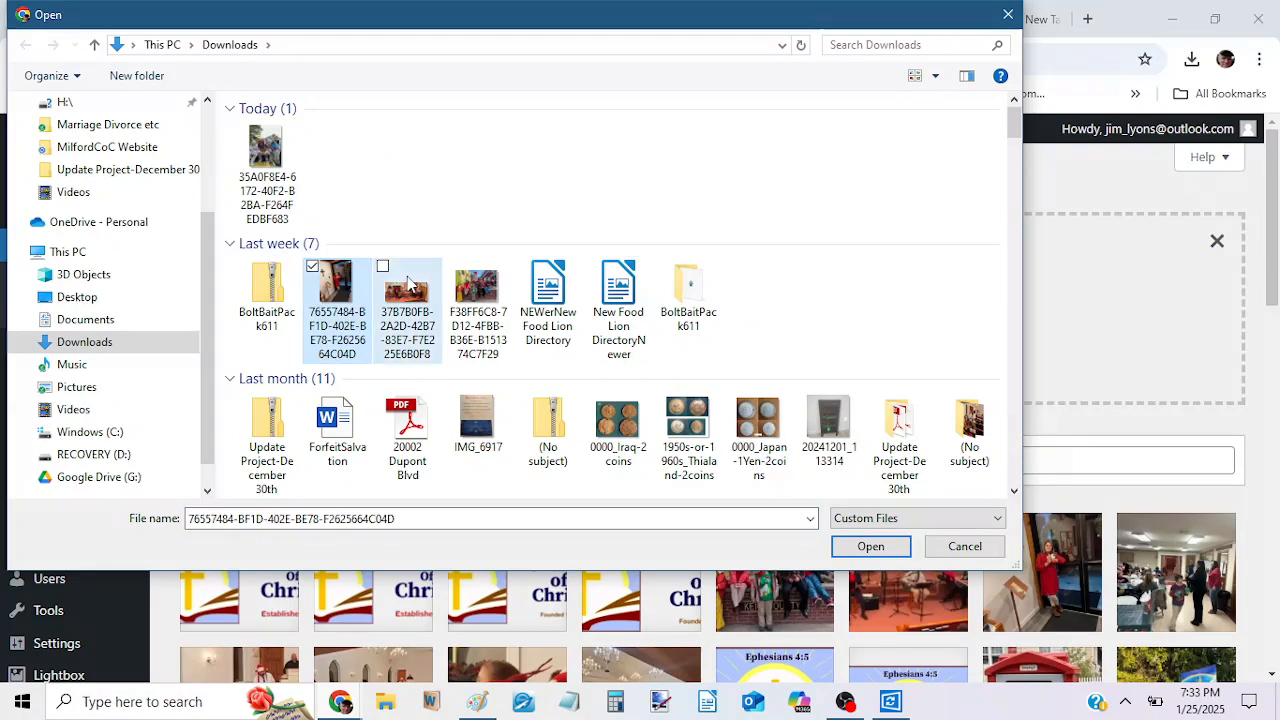
{"action": "left_click", "coordinate": [408, 285]}
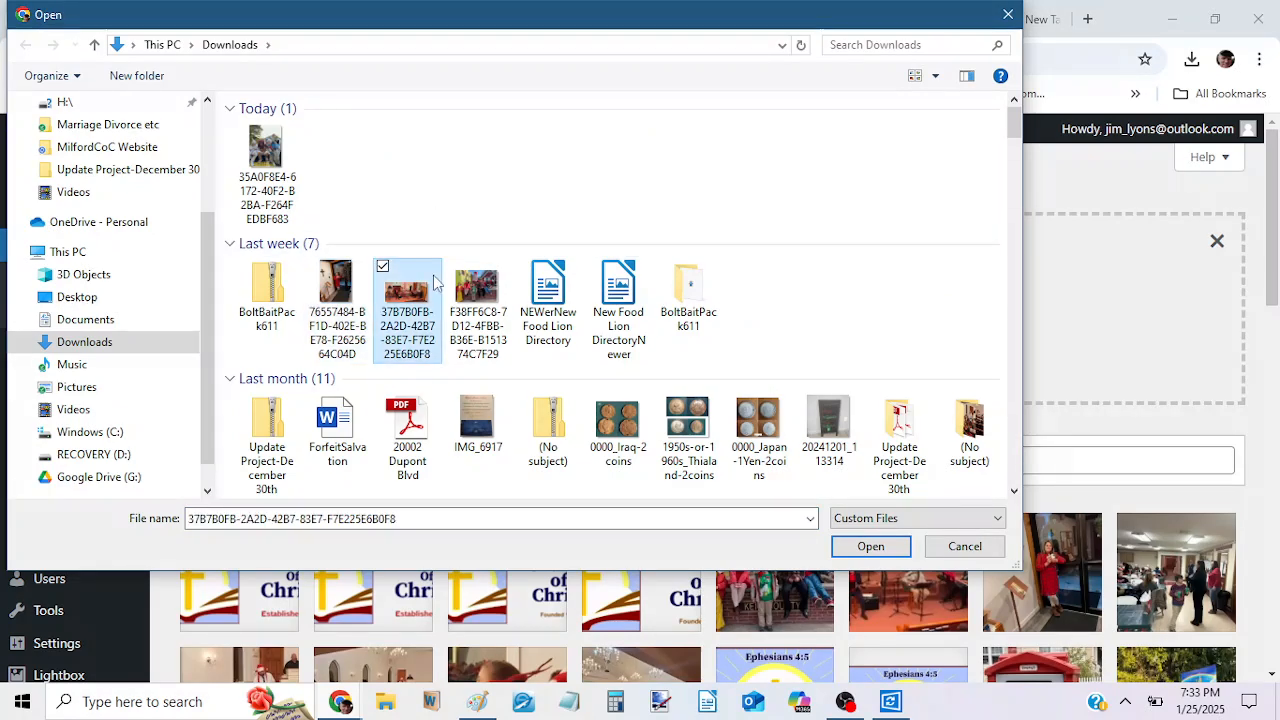
{"action": "left_click", "coordinate": [313, 268]}
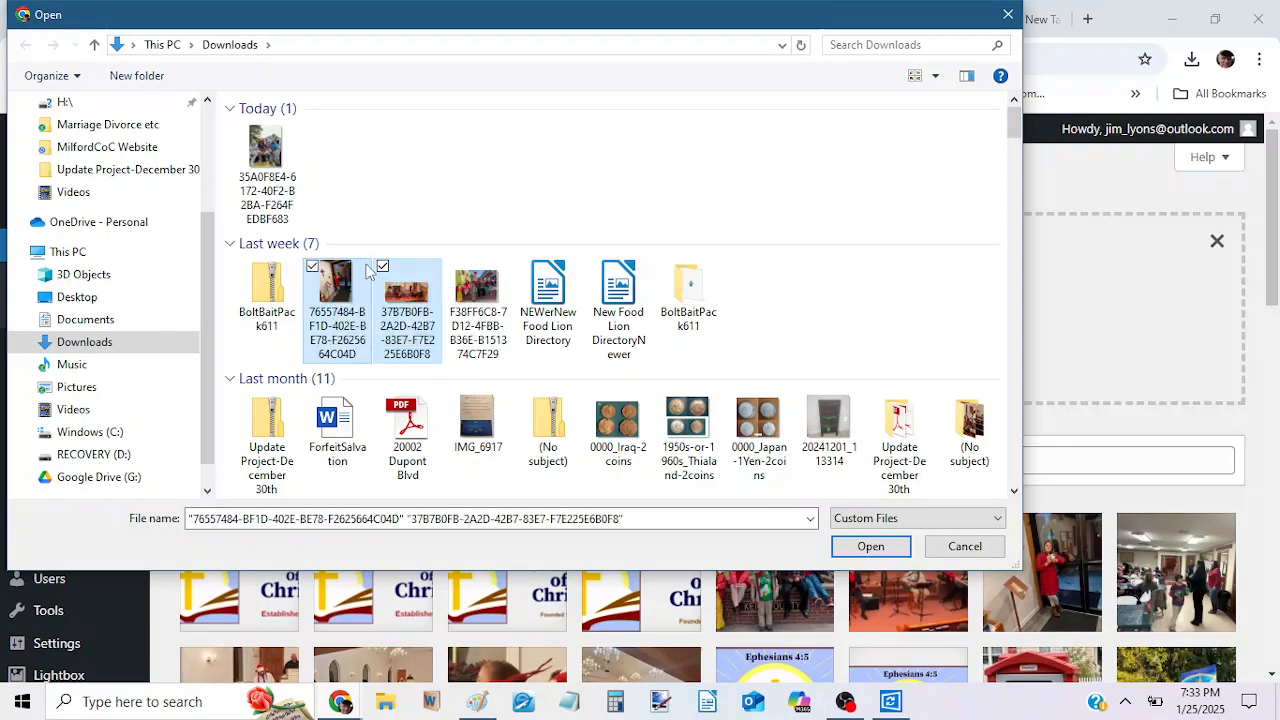
{"action": "left_click", "coordinate": [452, 267]}
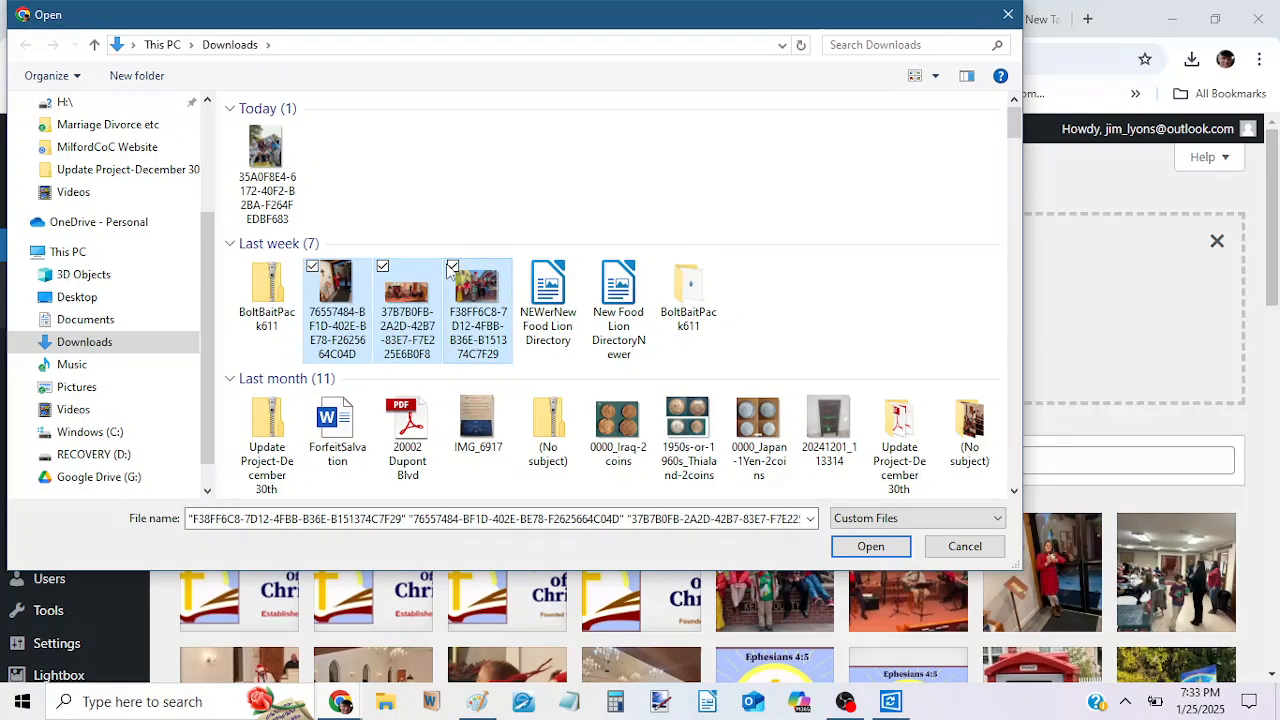
{"action": "left_click", "coordinate": [452, 267]}
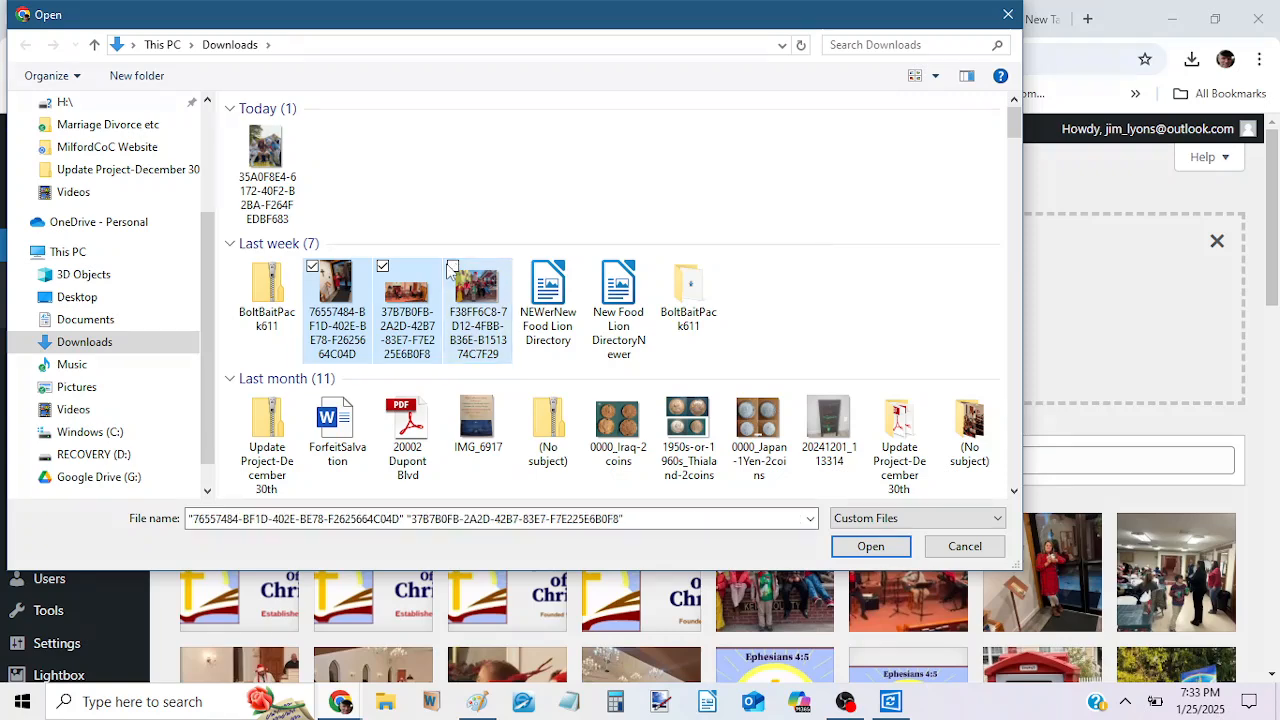
{"action": "left_click", "coordinate": [380, 268]}
{"action": "left_click", "coordinate": [381, 268]}
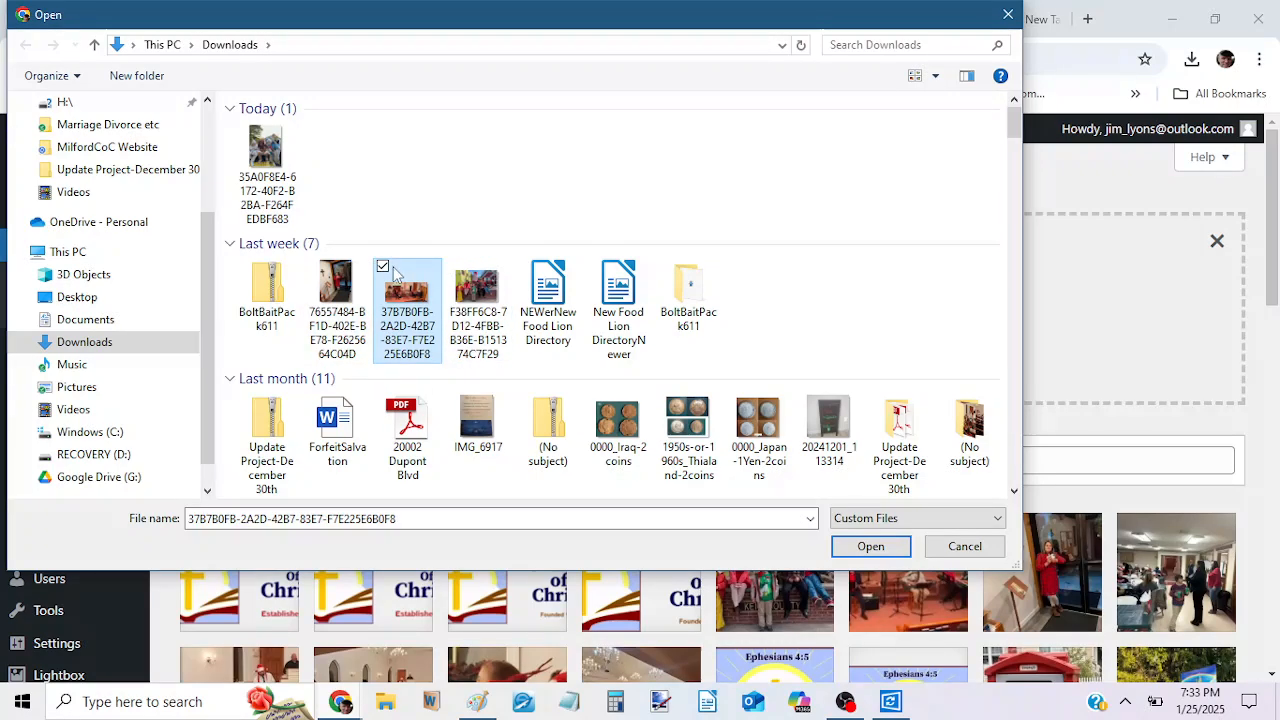
Upload today's photo 35A0F8E4-6172-40F2-B2BA-F264FEDBF683 from Downloads to the Media Library.
{"action": "left_click", "coordinate": [276, 160]}
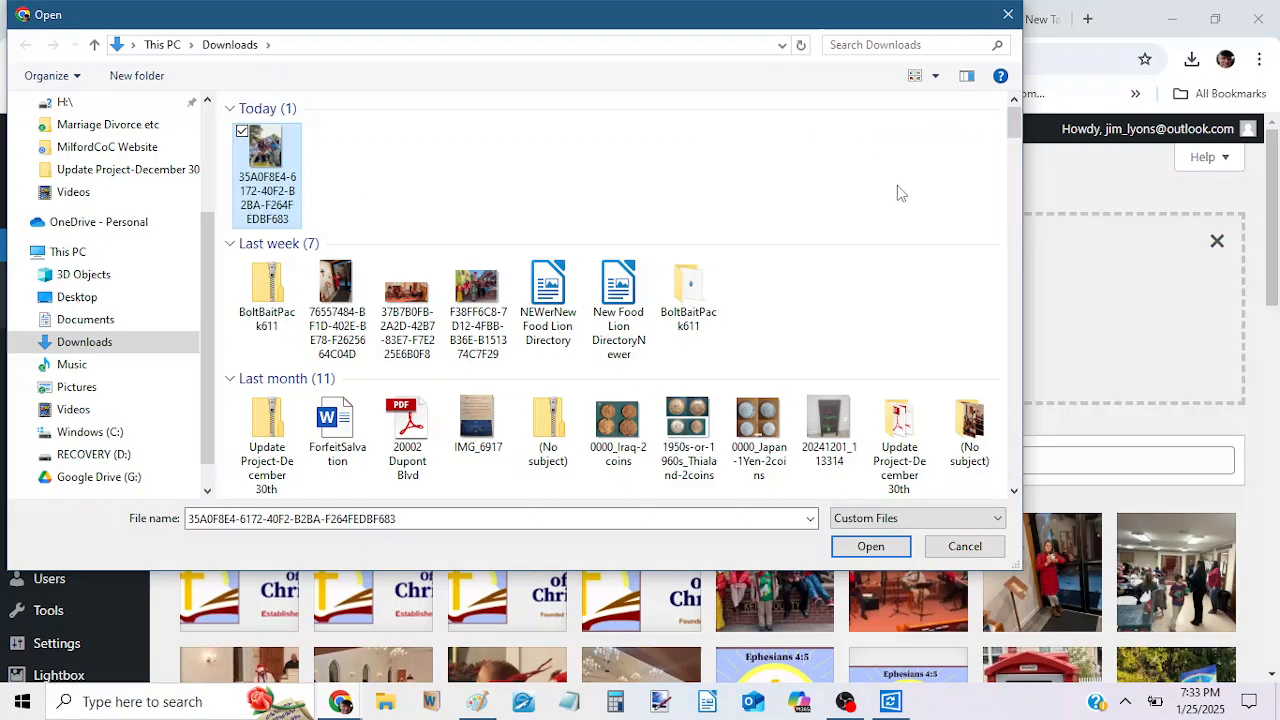
{"action": "left_click", "coordinate": [870, 548]}
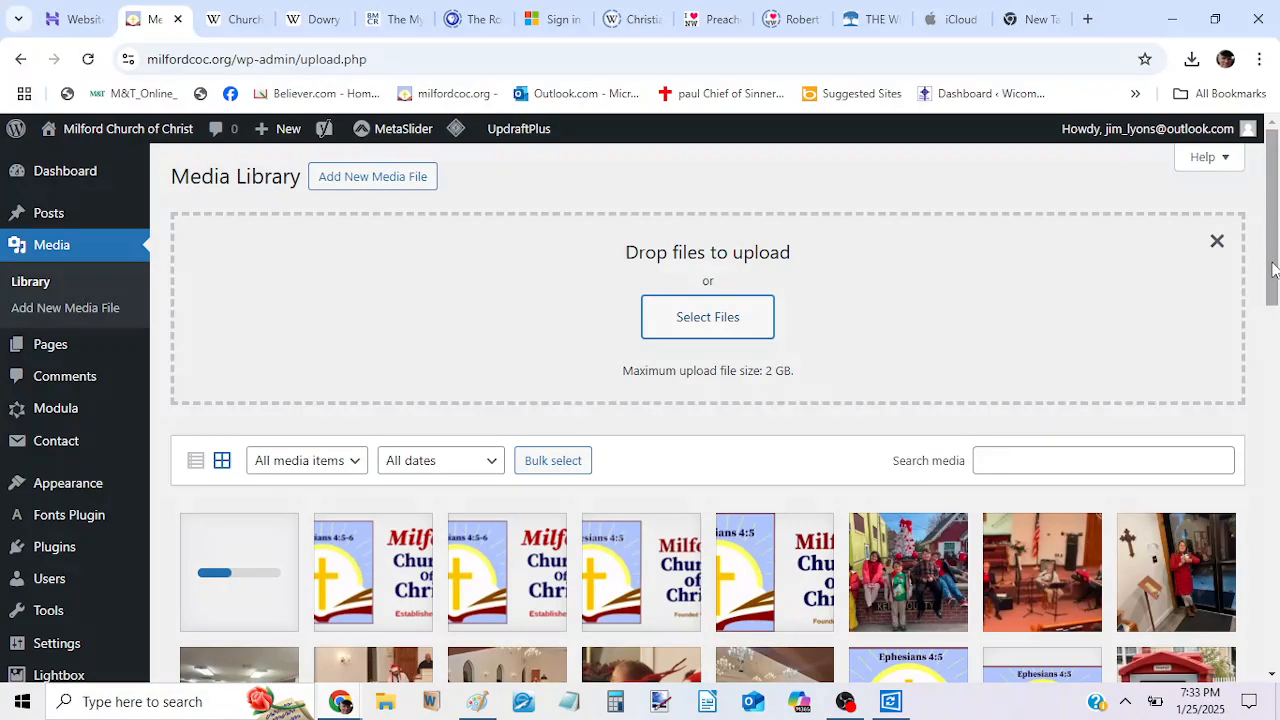
{"action": "scroll", "coordinate": [1274, 295], "scroll_direction": "down", "scroll_amount": 2}
{"action": "left_click_drag", "start_coordinate": [1274, 302], "coordinate": [1274, 355]}
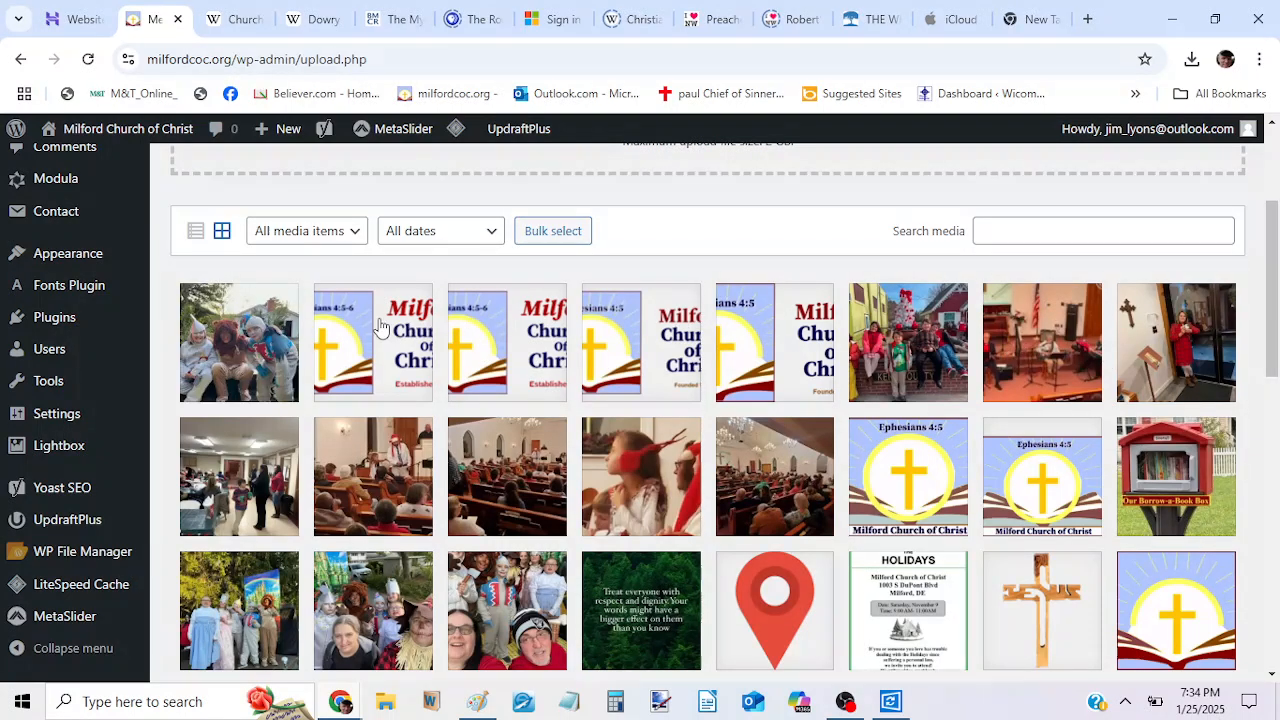
Crop the upper part off the newly uploaded costume photo, keeping a 1170 × 1313 selection, save the edits and close its details.
{"action": "left_click", "coordinate": [268, 338]}
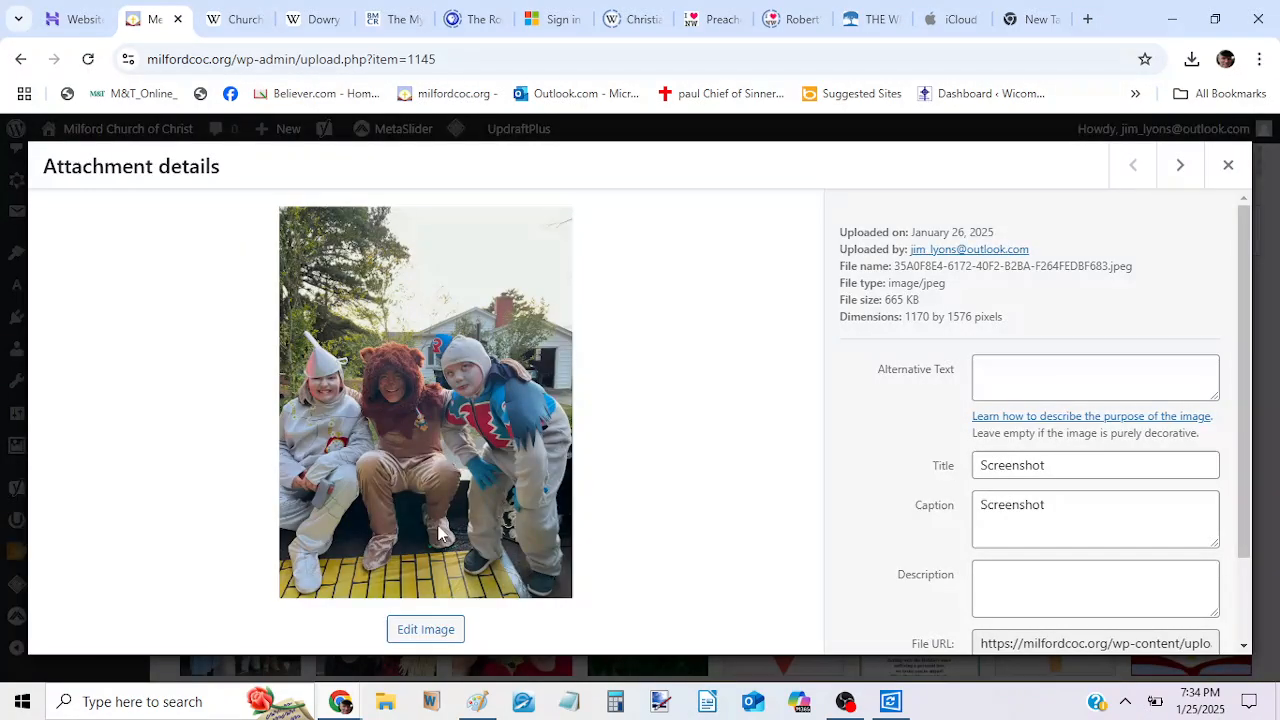
{"action": "left_click", "coordinate": [424, 630]}
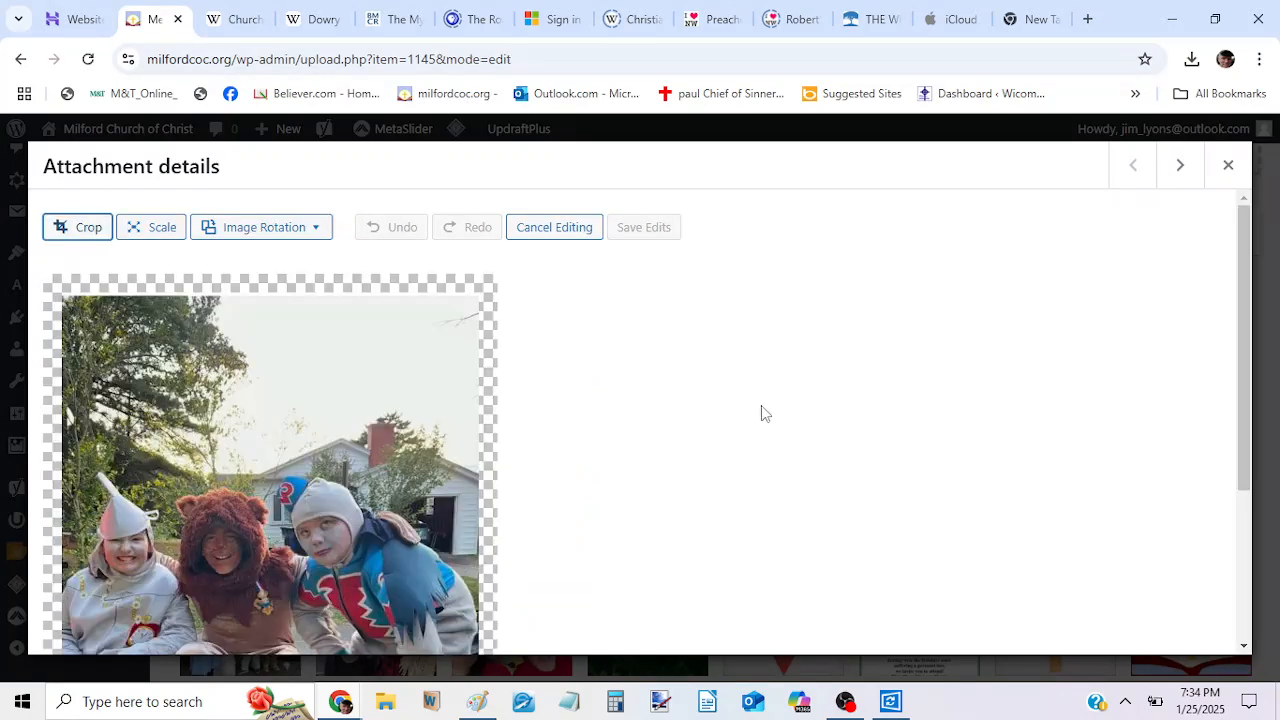
{"action": "left_click_drag", "start_coordinate": [1248, 292], "coordinate": [1246, 335]}
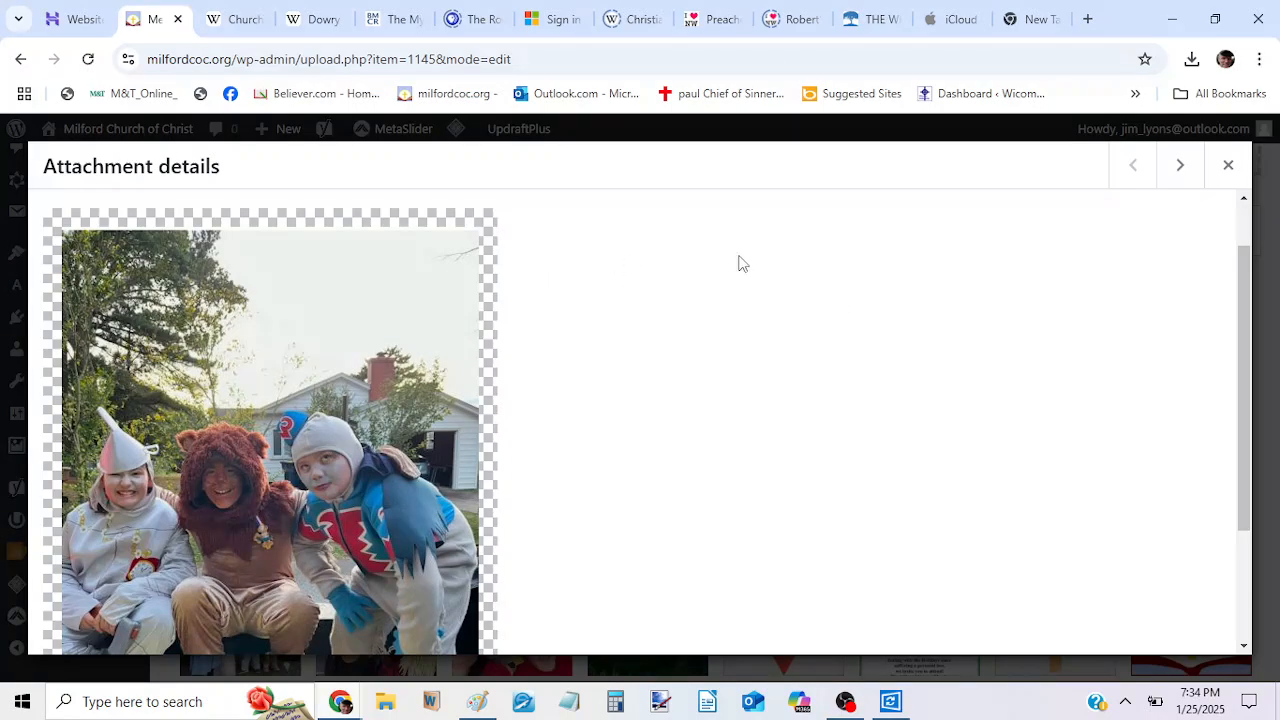
{"action": "left_click_drag", "start_coordinate": [1245, 285], "coordinate": [1230, 152]}
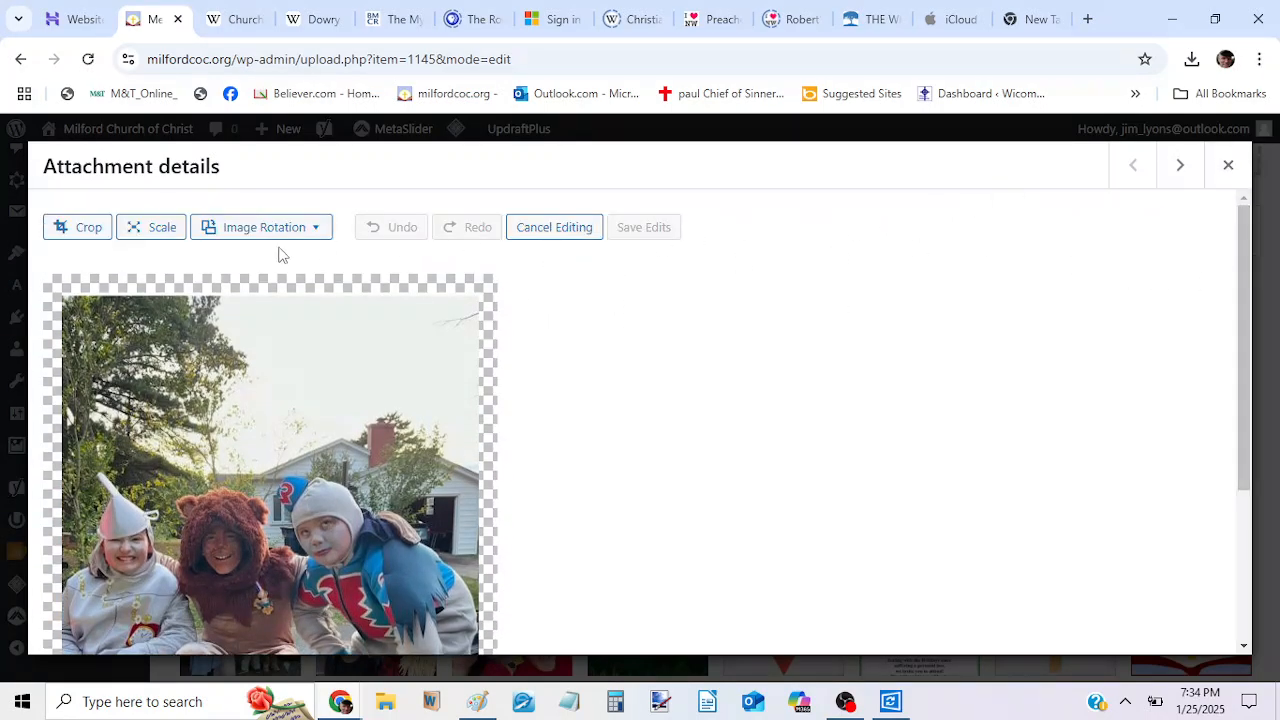
{"action": "left_click", "coordinate": [86, 228]}
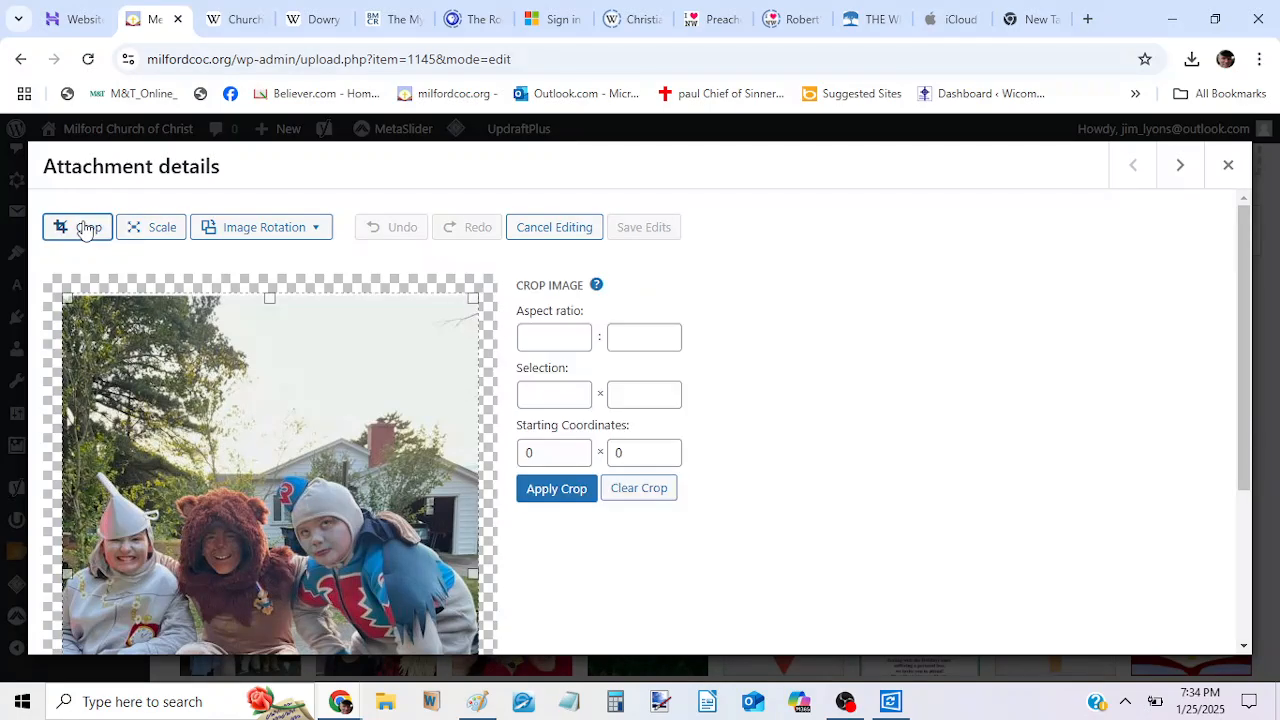
{"action": "left_click_drag", "start_coordinate": [269, 297], "coordinate": [268, 388]}
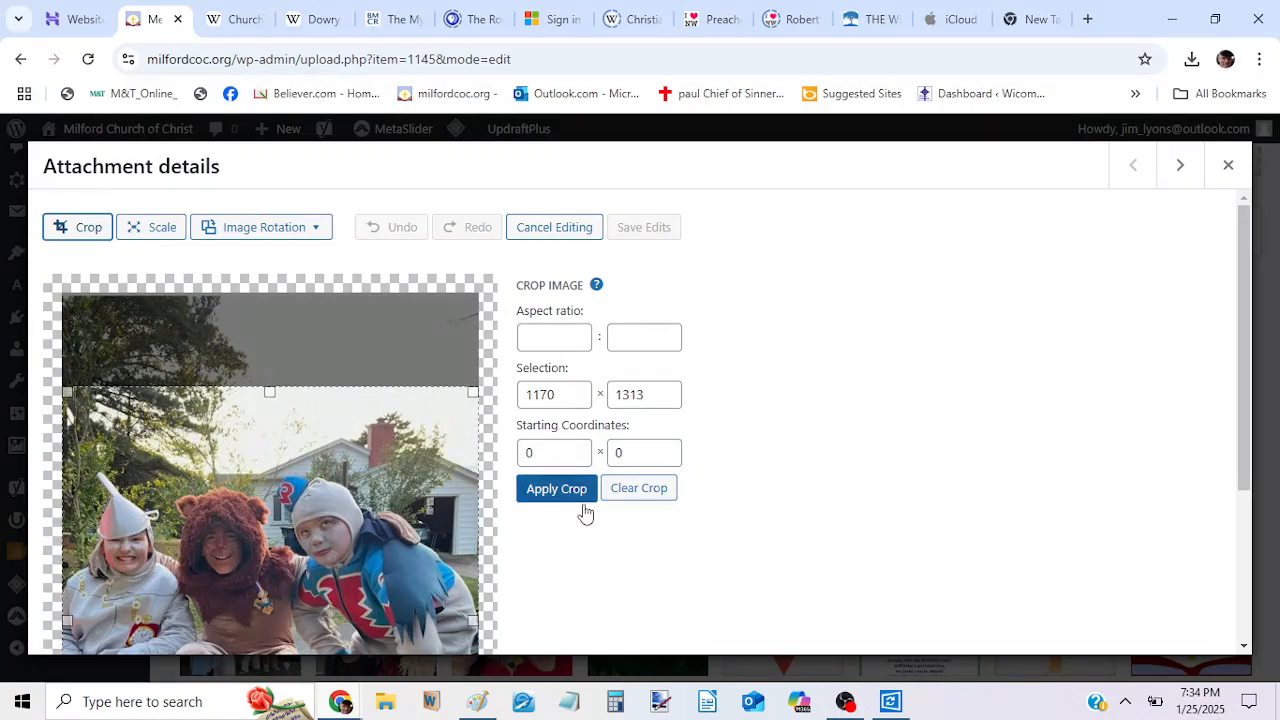
{"action": "left_click", "coordinate": [557, 490]}
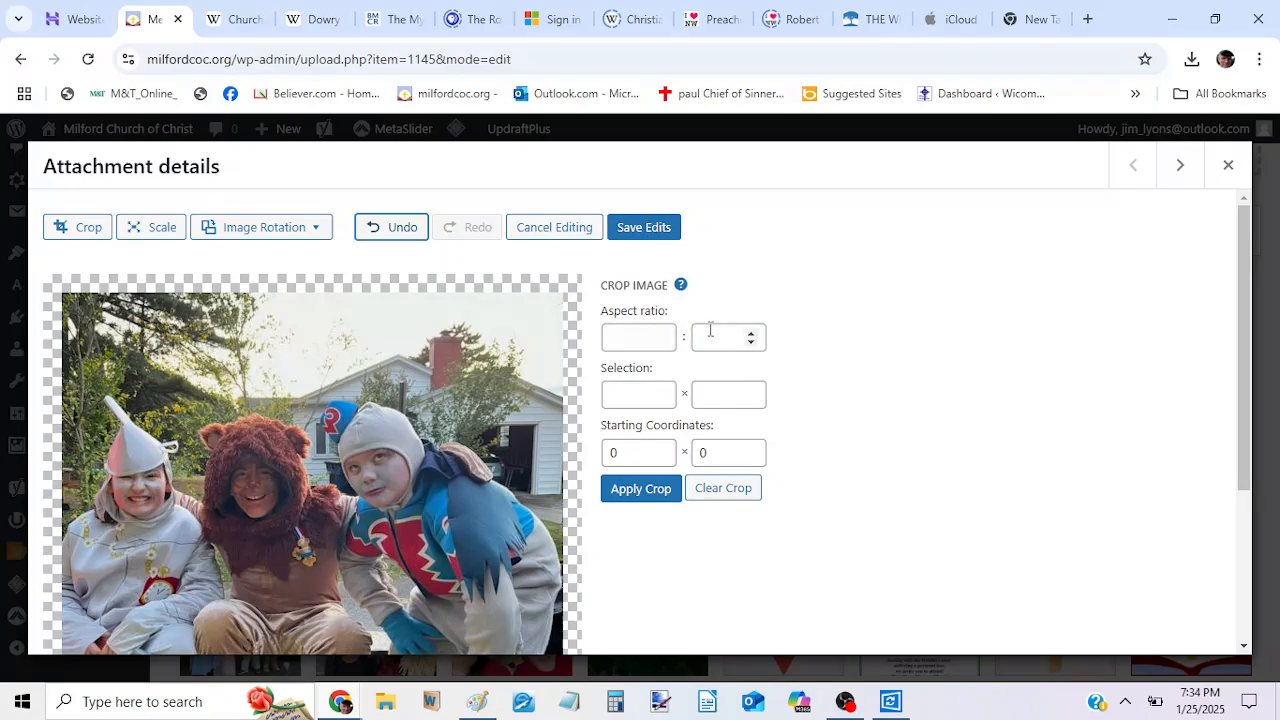
{"action": "left_click", "coordinate": [645, 230]}
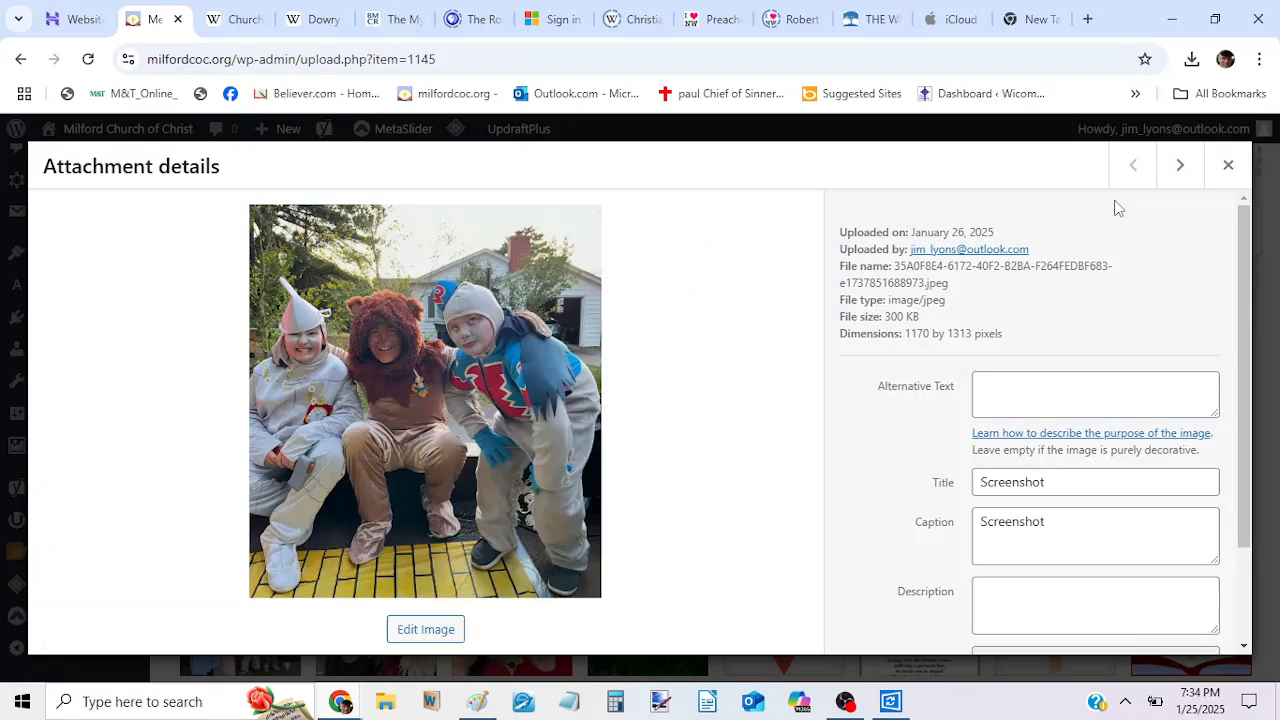
{"action": "left_click", "coordinate": [1227, 166]}
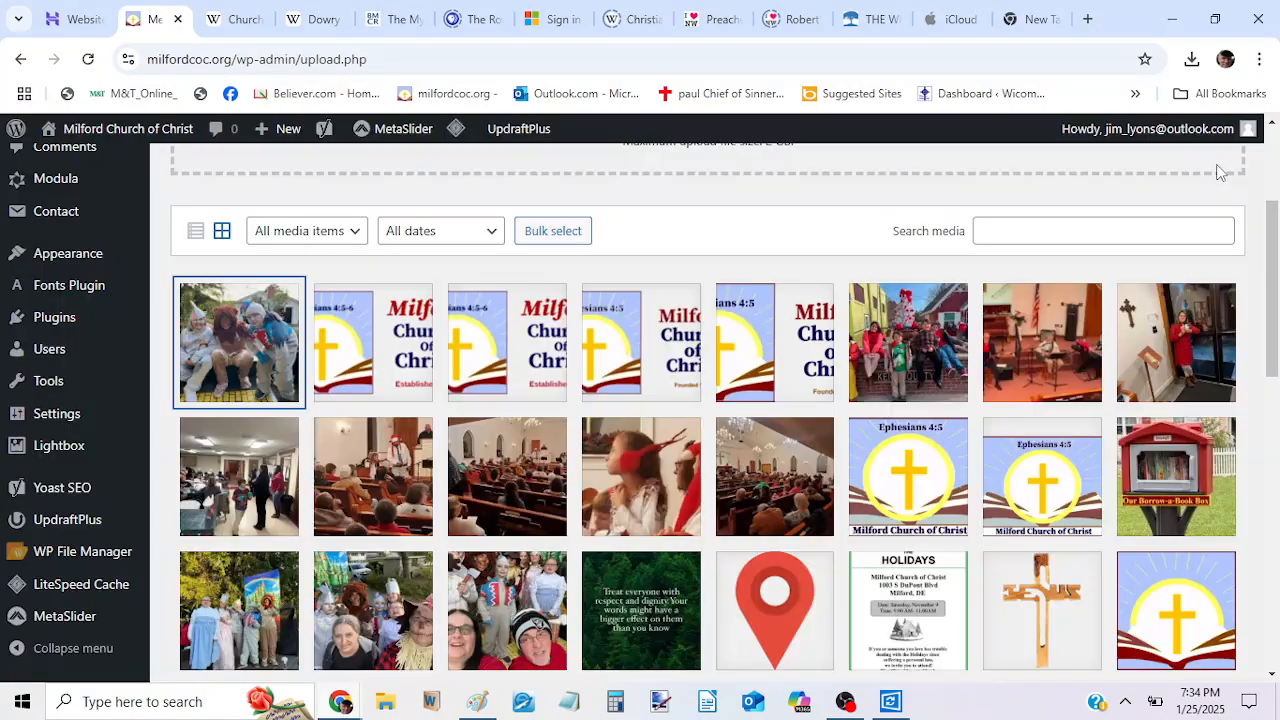
Browse the attachment details of the logo images and following photos in the Media Library.
{"action": "left_click", "coordinate": [380, 341]}
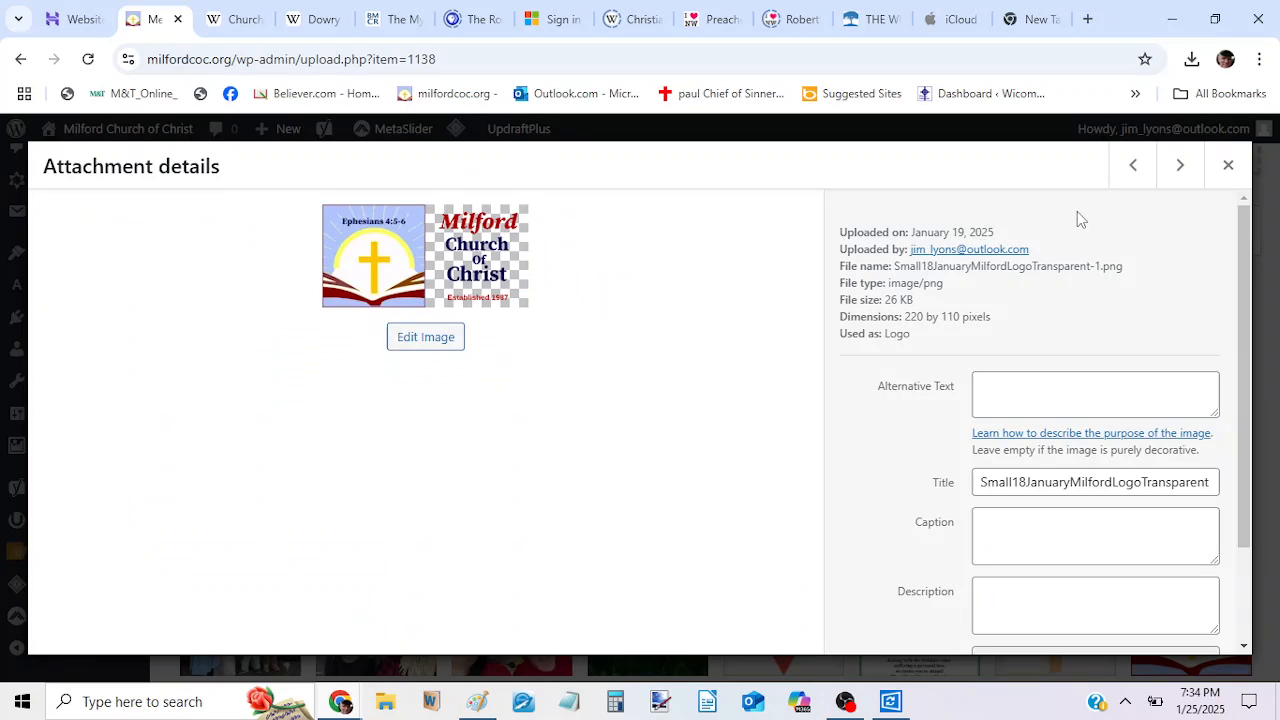
{"action": "left_click", "coordinate": [1181, 171]}
{"action": "left_click", "coordinate": [1183, 172]}
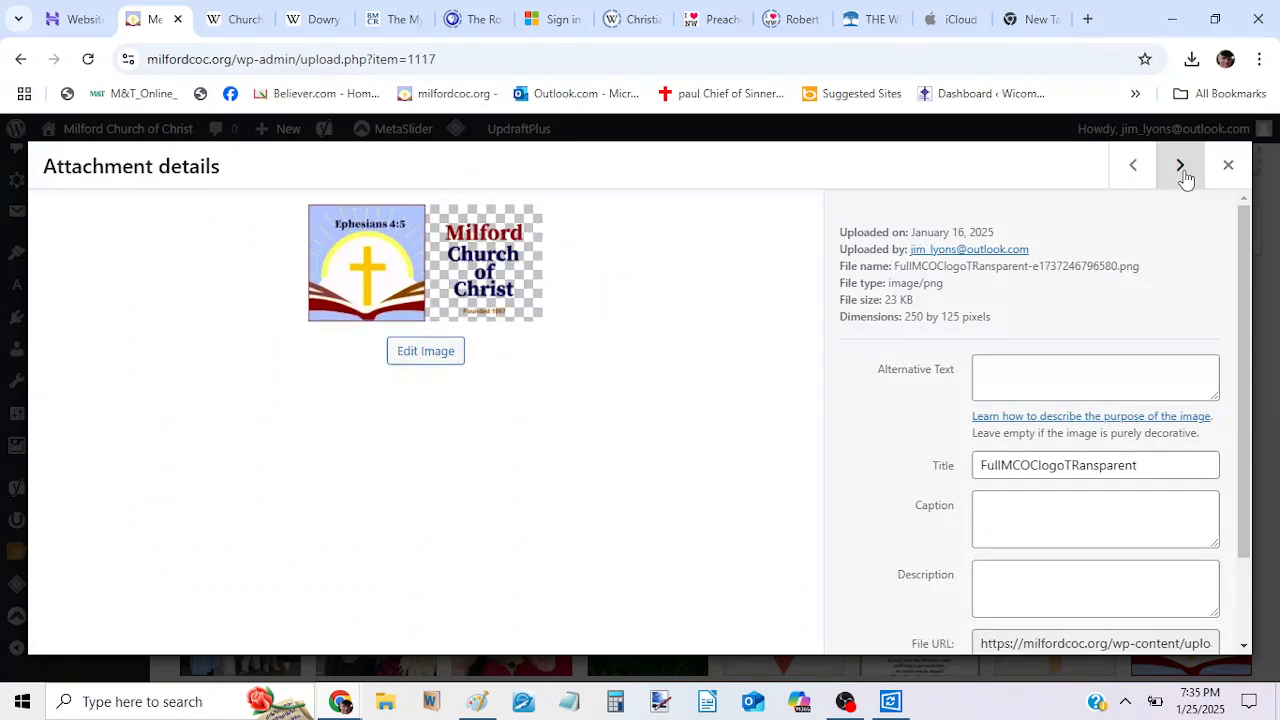
{"action": "left_click", "coordinate": [1183, 172]}
{"action": "left_click", "coordinate": [1183, 172]}
{"action": "left_click", "coordinate": [1183, 172]}
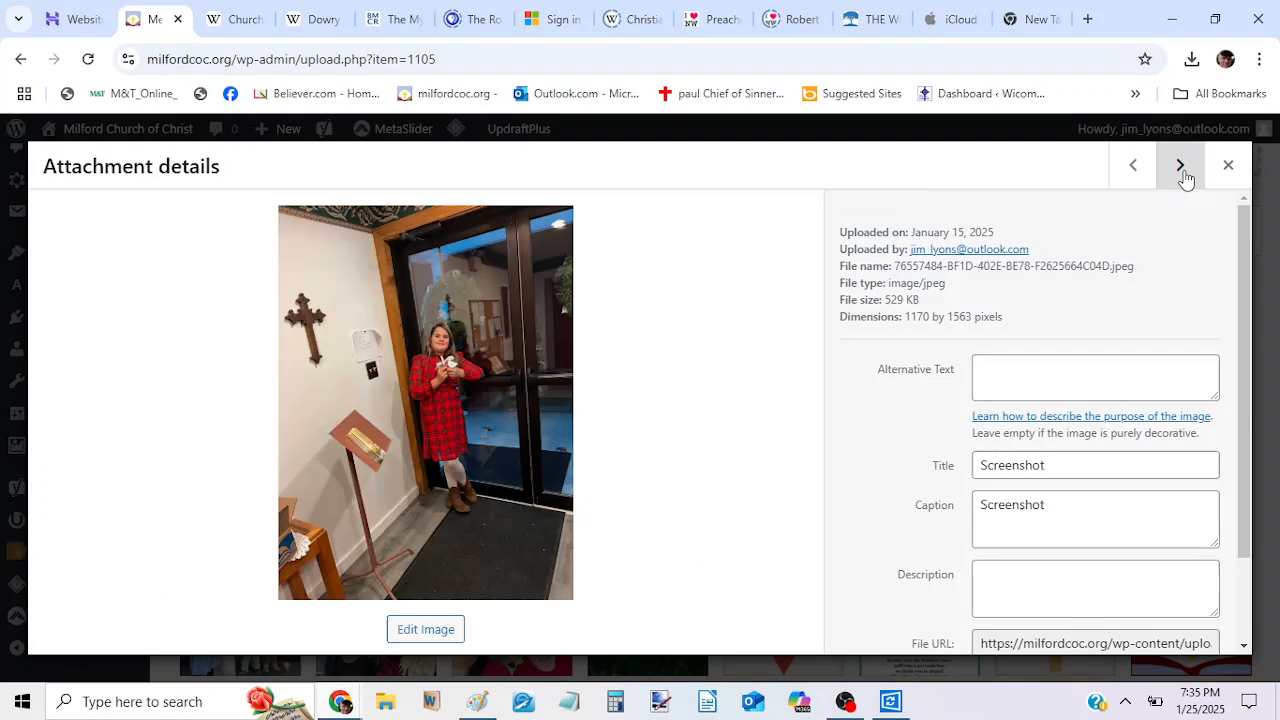
{"action": "left_click", "coordinate": [1229, 166]}
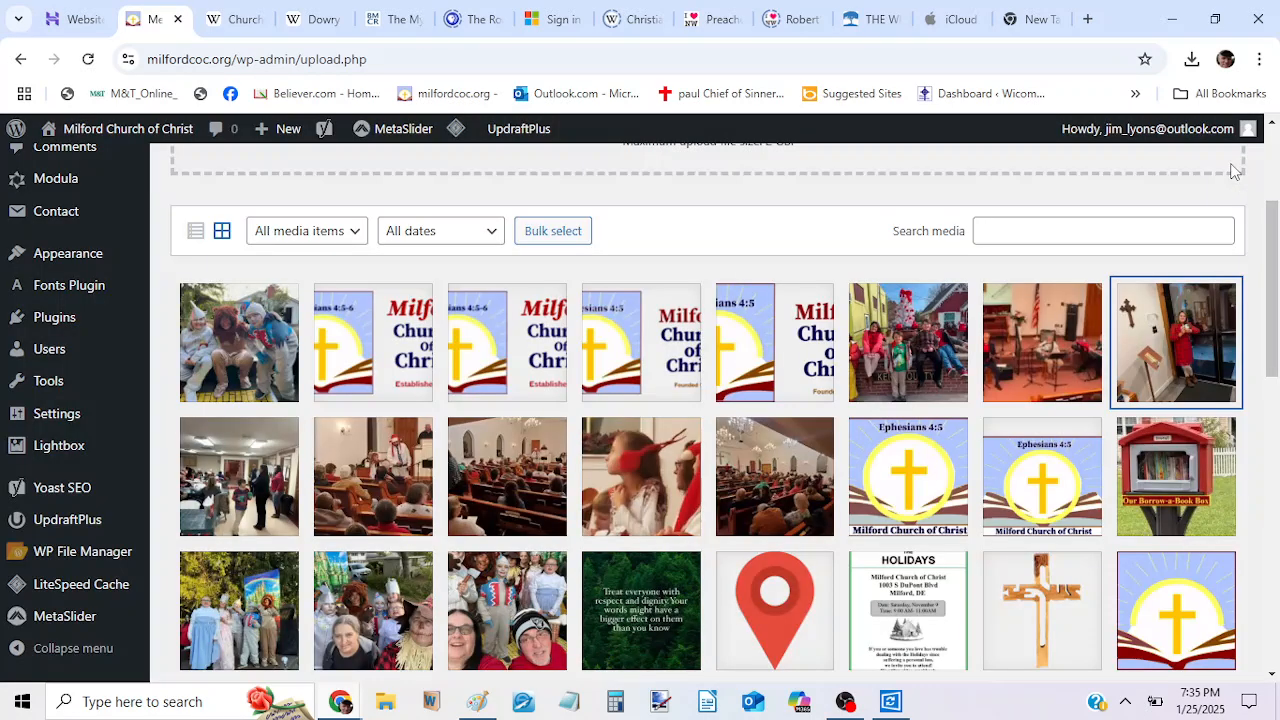
Permanently delete the "Surviving the Holidays" flyer from the Media Library.
{"action": "scroll", "coordinate": [1275, 225], "scroll_direction": "down", "scroll_amount": 3}
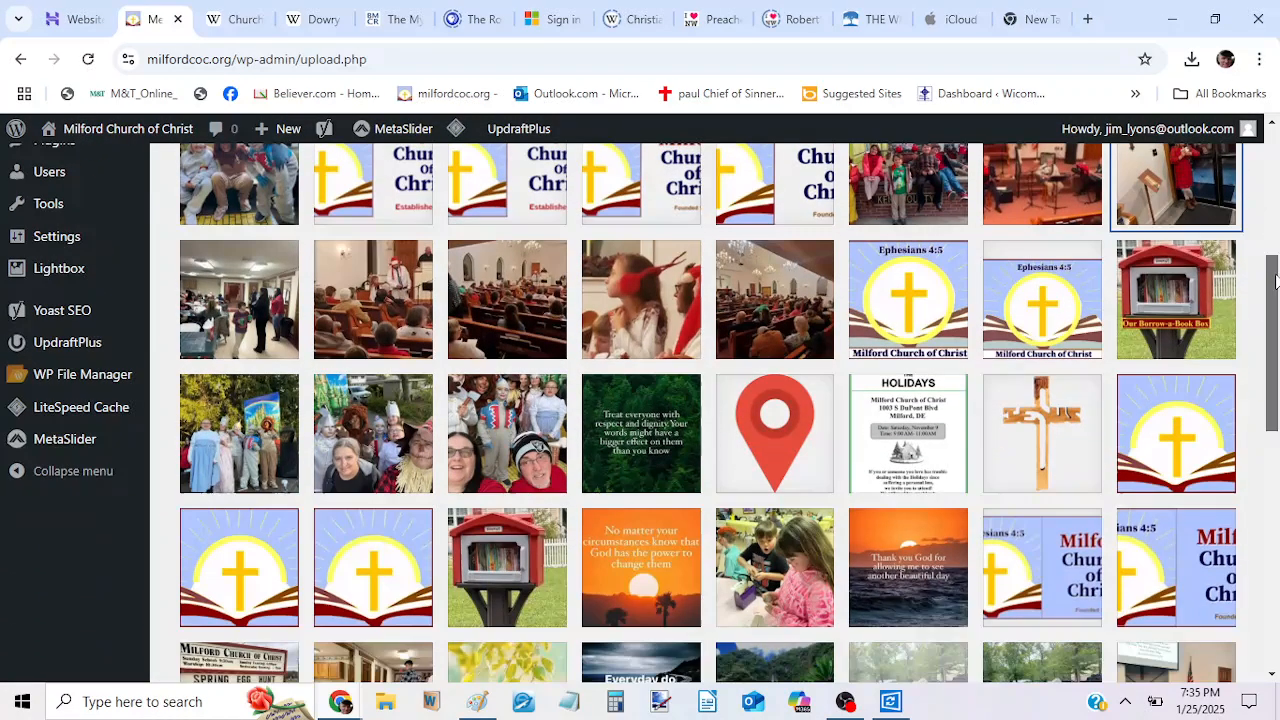
{"action": "left_click", "coordinate": [925, 381]}
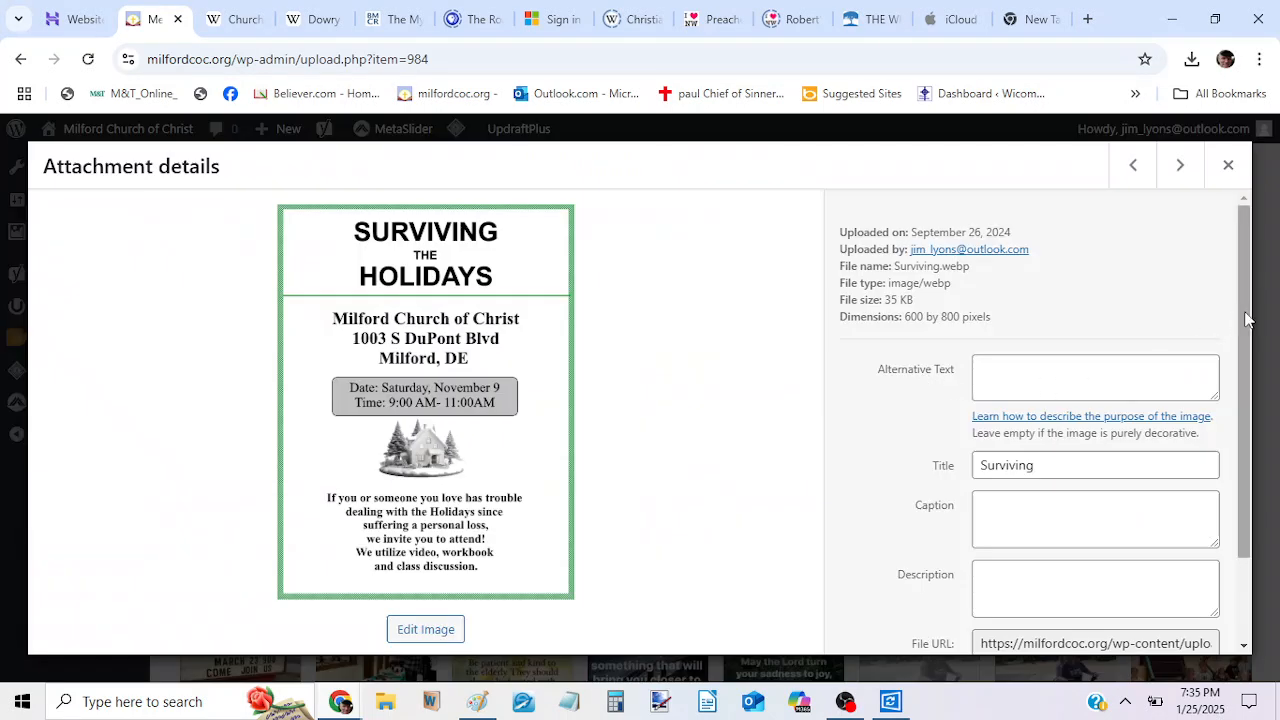
{"action": "scroll", "coordinate": [1247, 318], "scroll_direction": "down", "scroll_amount": 2}
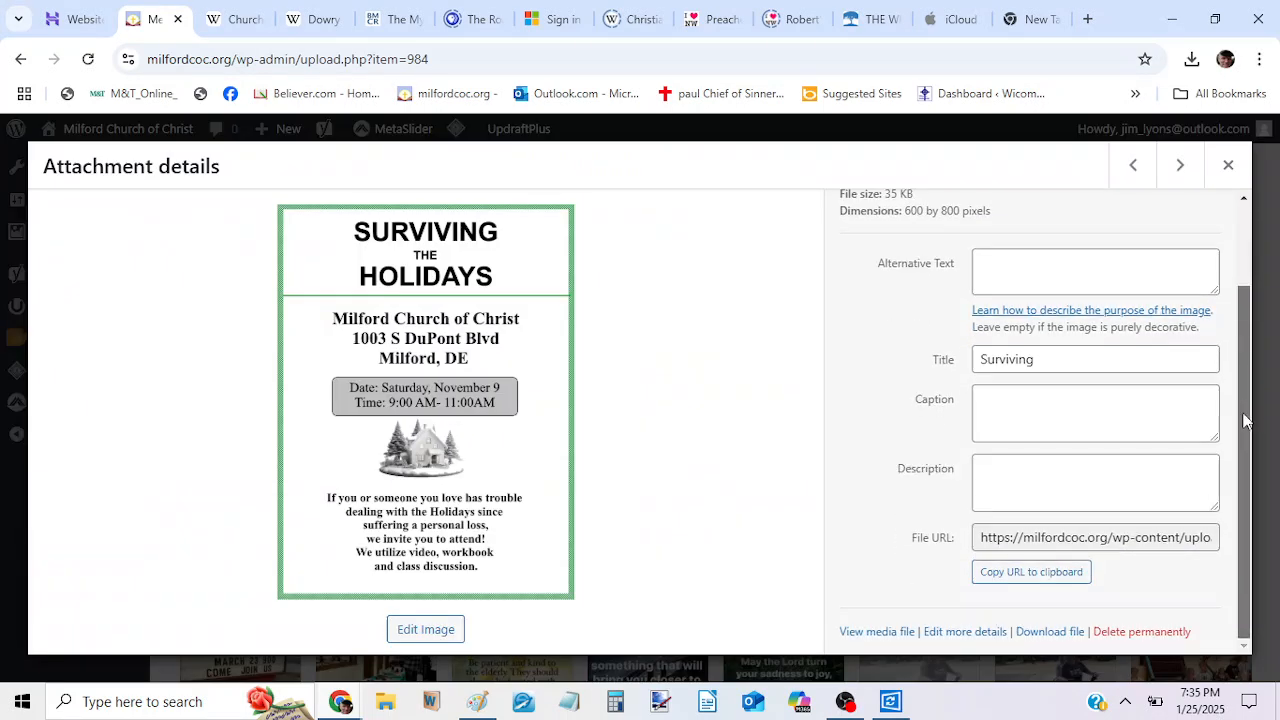
{"action": "left_click", "coordinate": [1128, 637]}
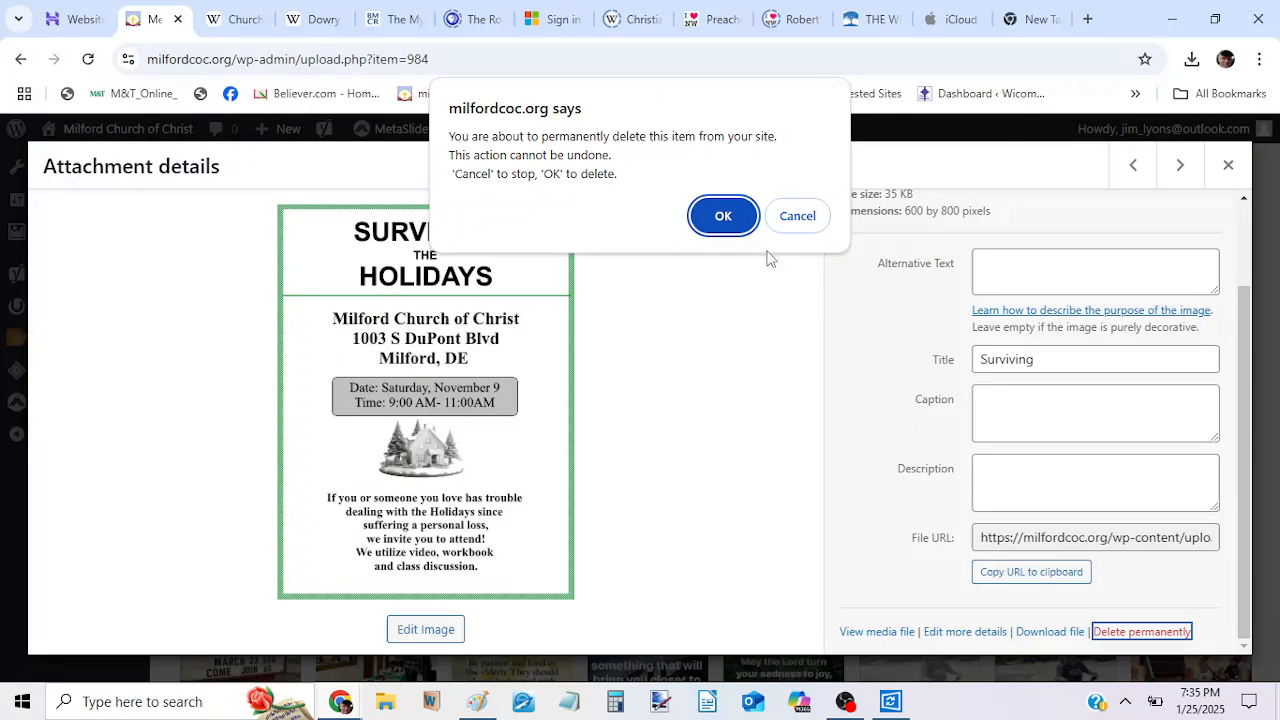
{"action": "left_click", "coordinate": [723, 217]}
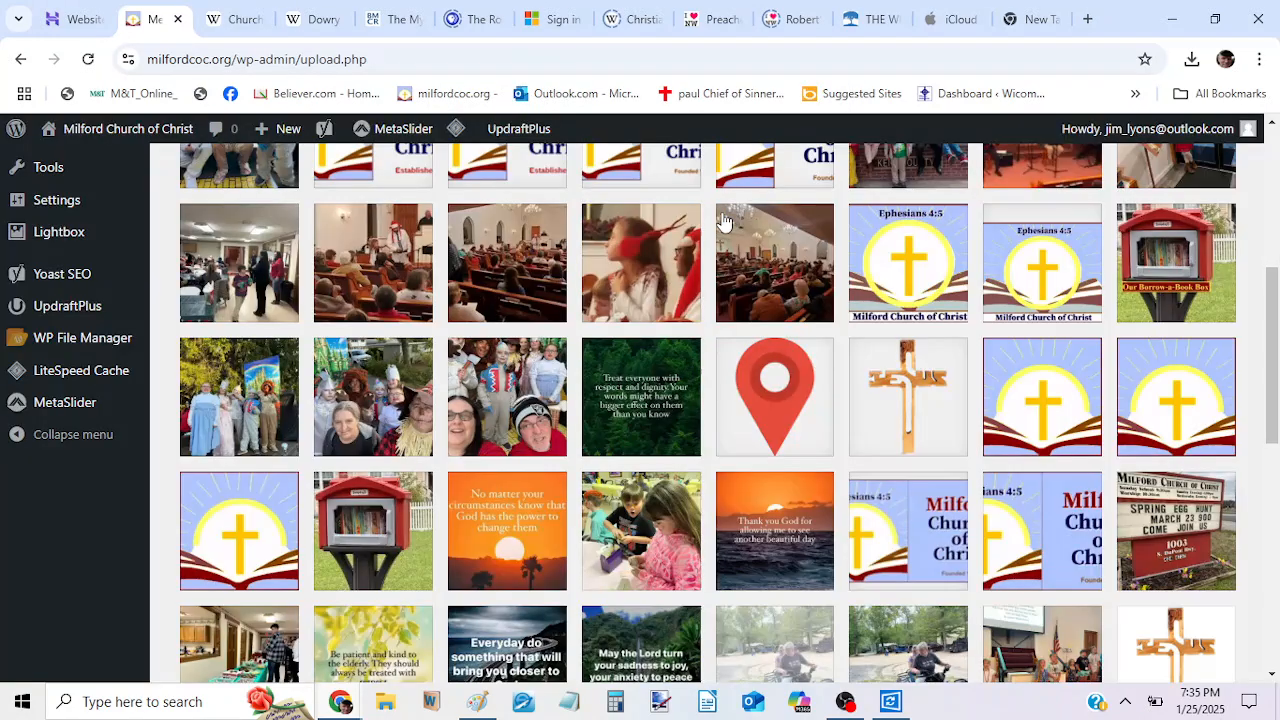
Open New Gallery from the Modula galleries for editing and bring its image section into view.
{"action": "scroll", "coordinate": [1271, 193], "scroll_direction": "up", "scroll_amount": 4}
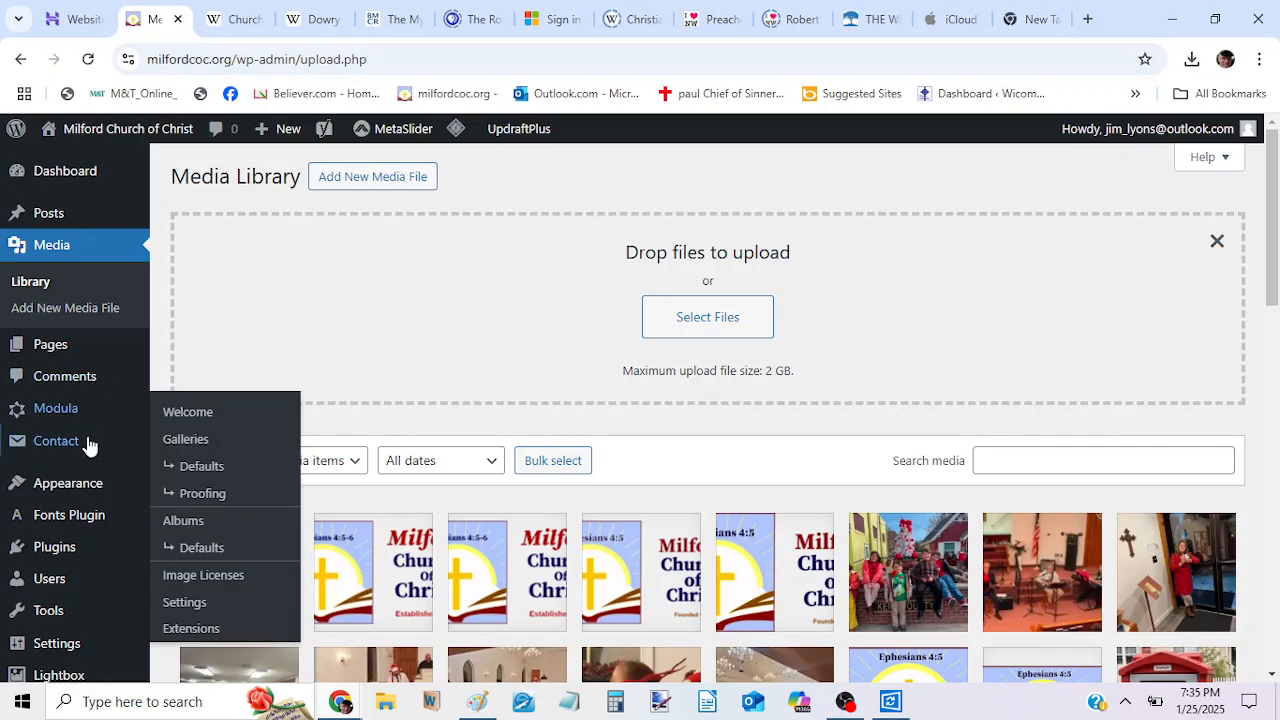
{"action": "scroll", "coordinate": [86, 411], "scroll_direction": "down", "scroll_amount": 1}
{"action": "scroll", "coordinate": [84, 411], "scroll_direction": "up", "scroll_amount": 1}
{"action": "scroll", "coordinate": [84, 411], "scroll_direction": "down", "scroll_amount": 3}
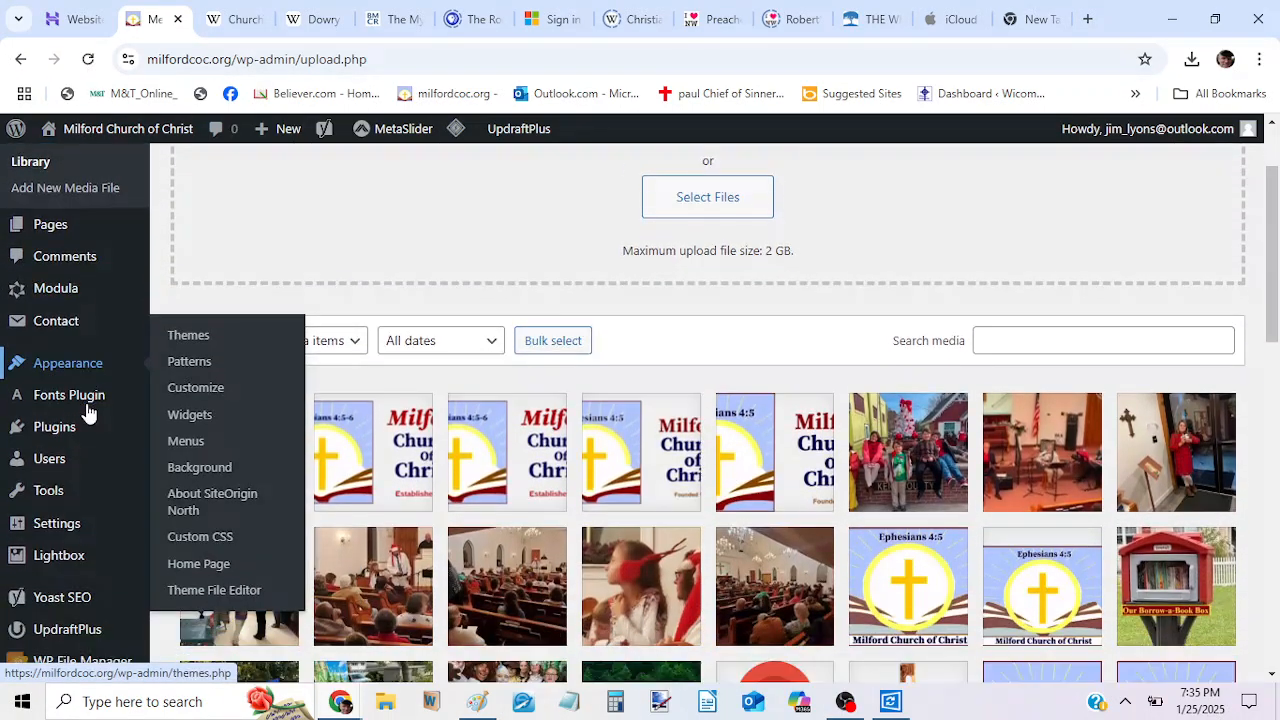
{"action": "scroll", "coordinate": [78, 320], "scroll_direction": "down", "scroll_amount": 2}
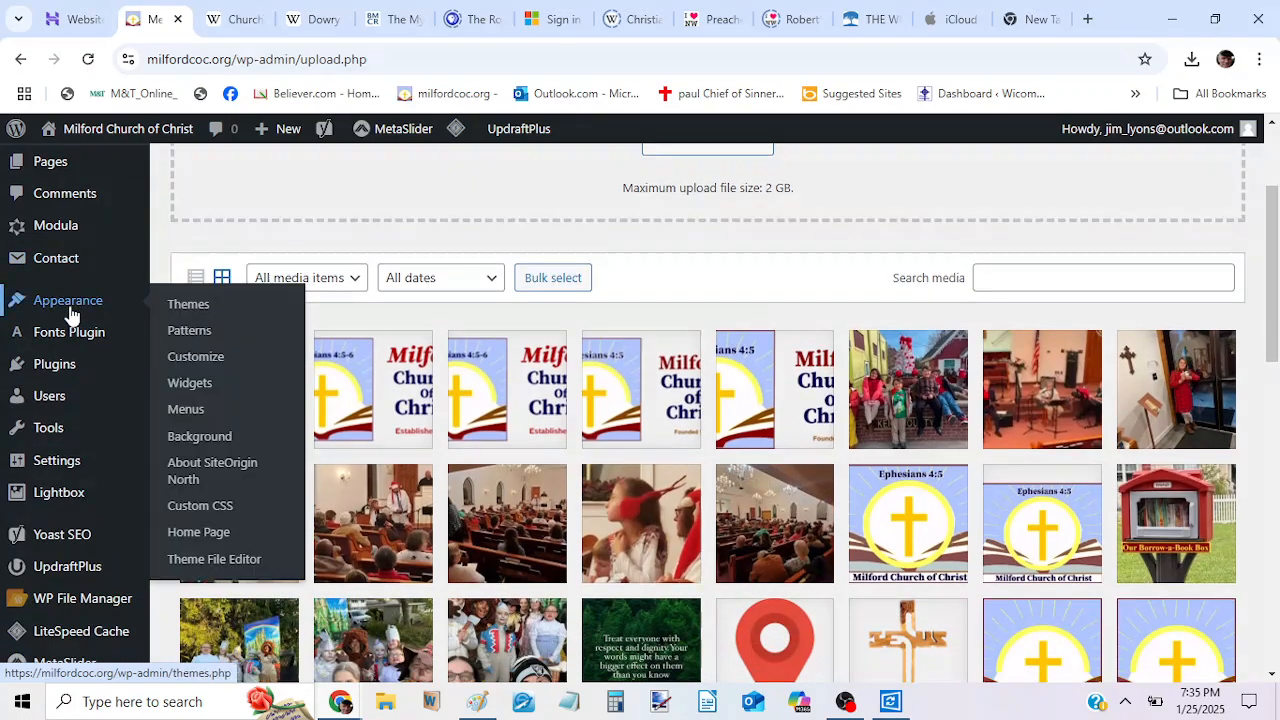
{"action": "scroll", "coordinate": [60, 330], "scroll_direction": "down", "scroll_amount": 1}
{"action": "scroll", "coordinate": [60, 330], "scroll_direction": "down", "scroll_amount": 1}
{"action": "scroll", "coordinate": [57, 329], "scroll_direction": "up", "scroll_amount": 3}
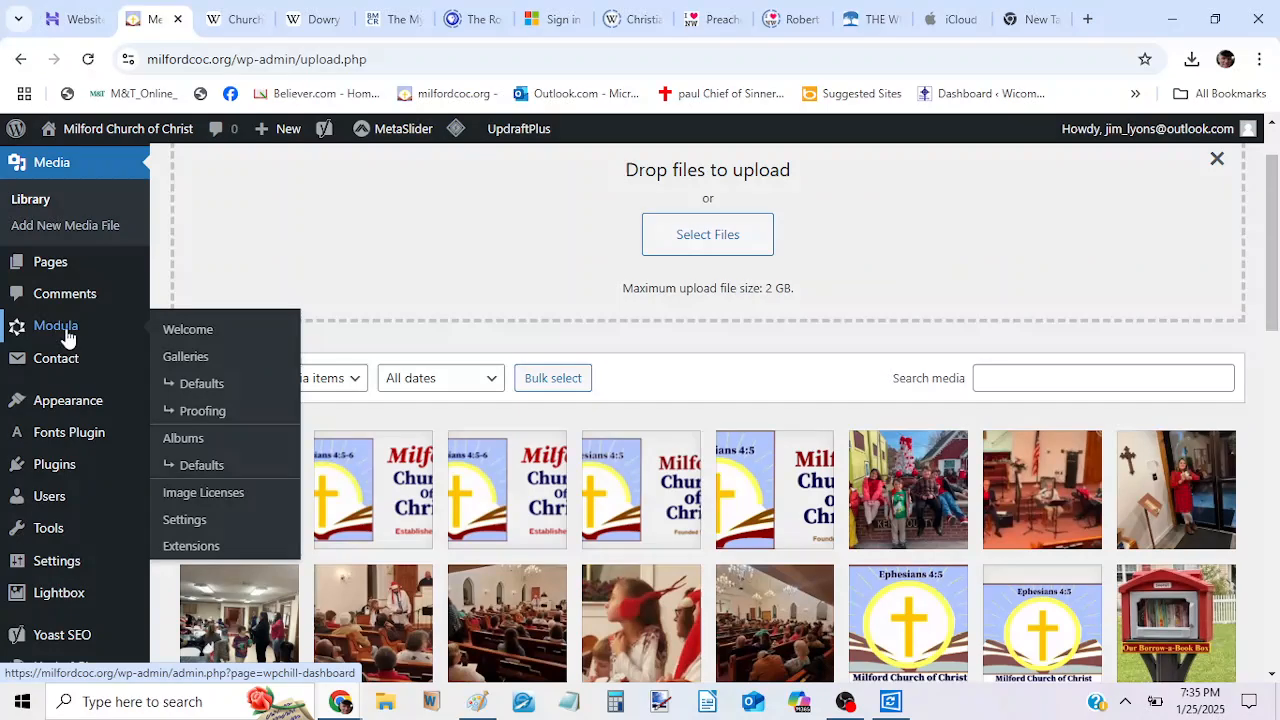
{"action": "left_click", "coordinate": [186, 360]}
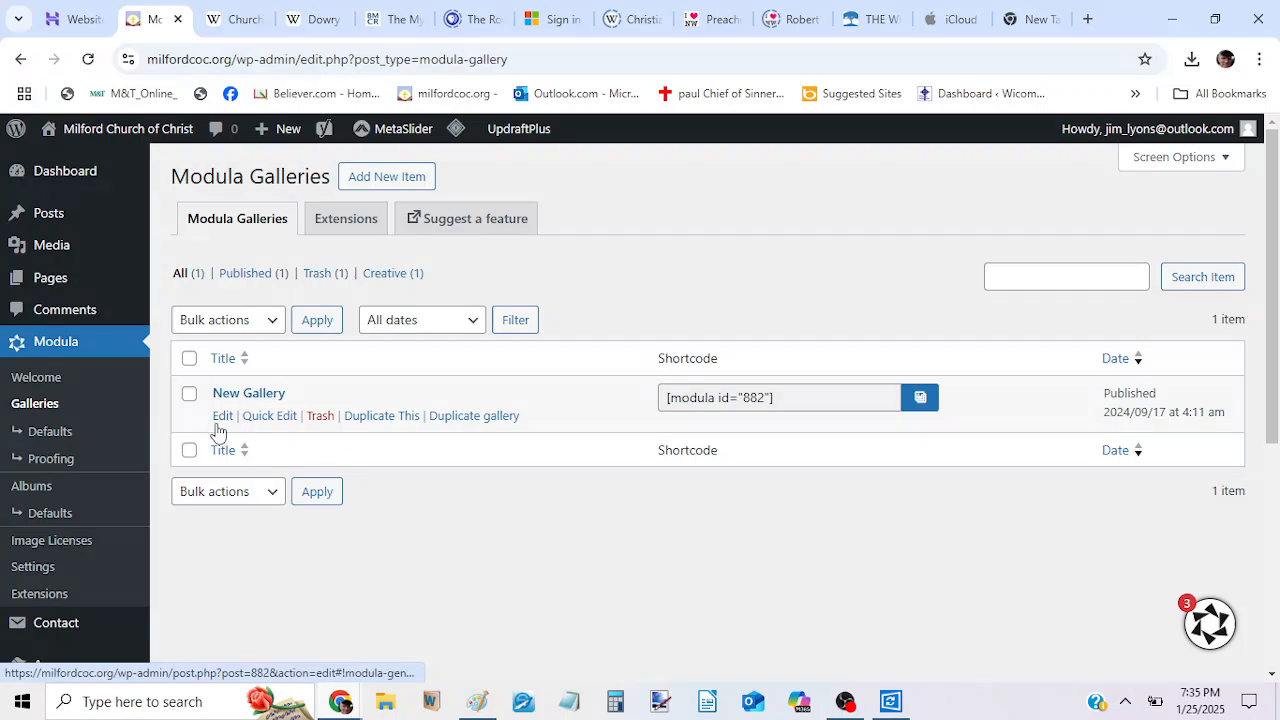
{"action": "left_click", "coordinate": [220, 417]}
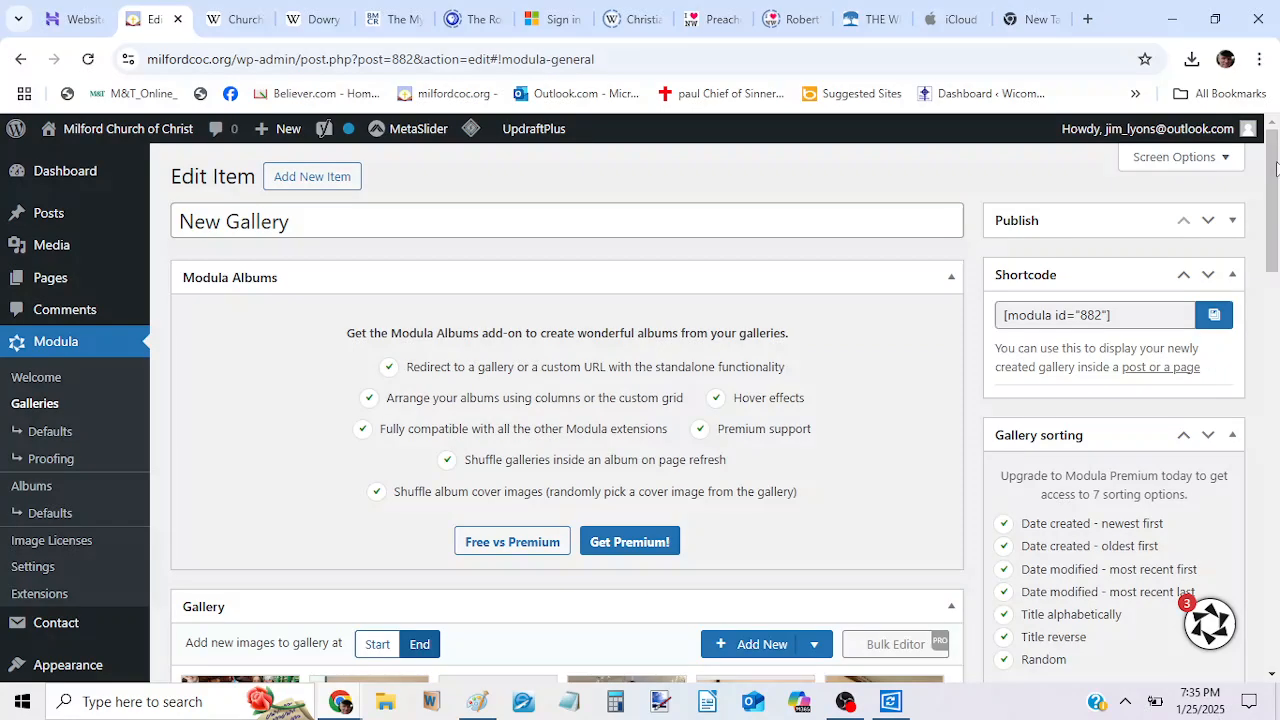
{"action": "left_click_drag", "start_coordinate": [1274, 168], "coordinate": [1270, 266]}
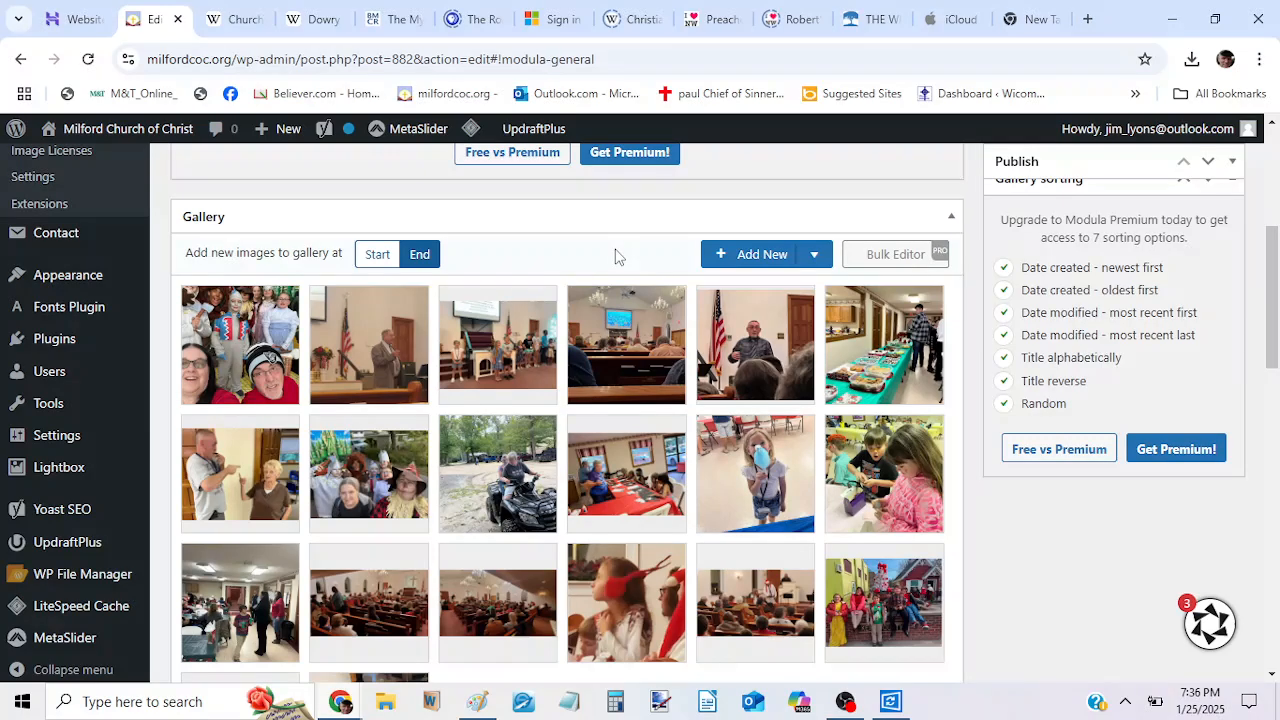
{"action": "left_click", "coordinate": [386, 258]}
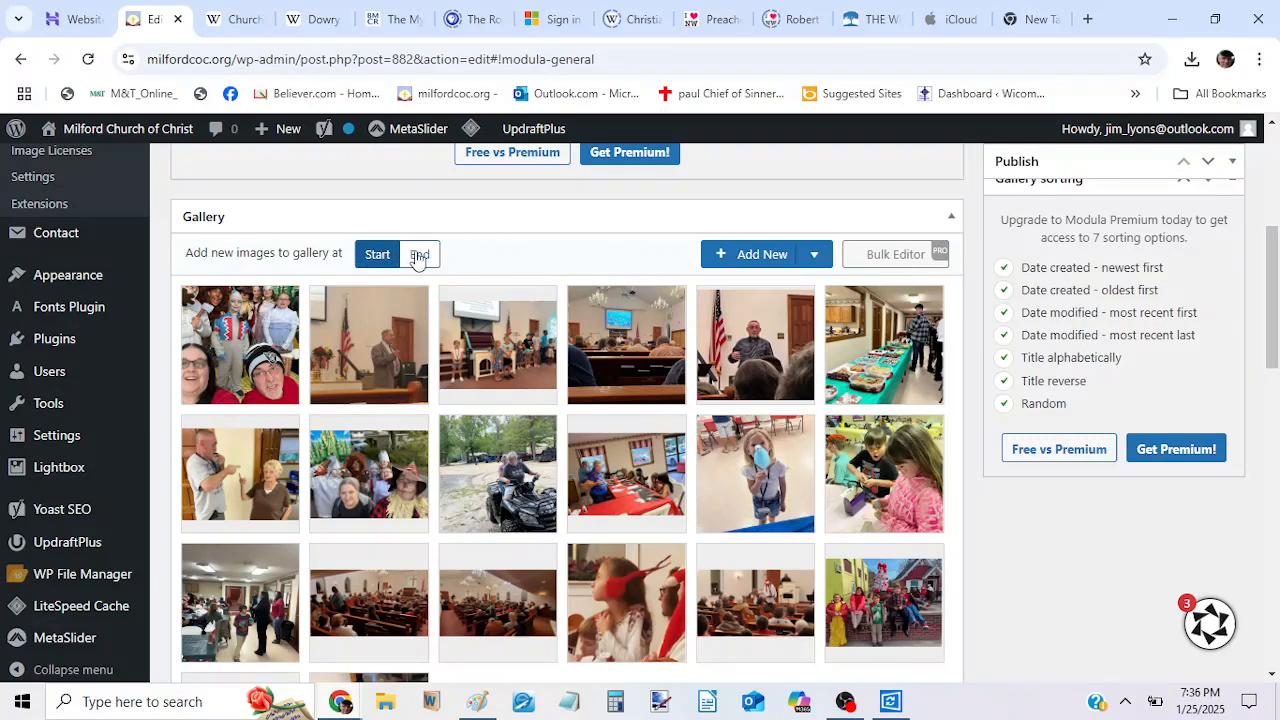
{"action": "left_click", "coordinate": [421, 257]}
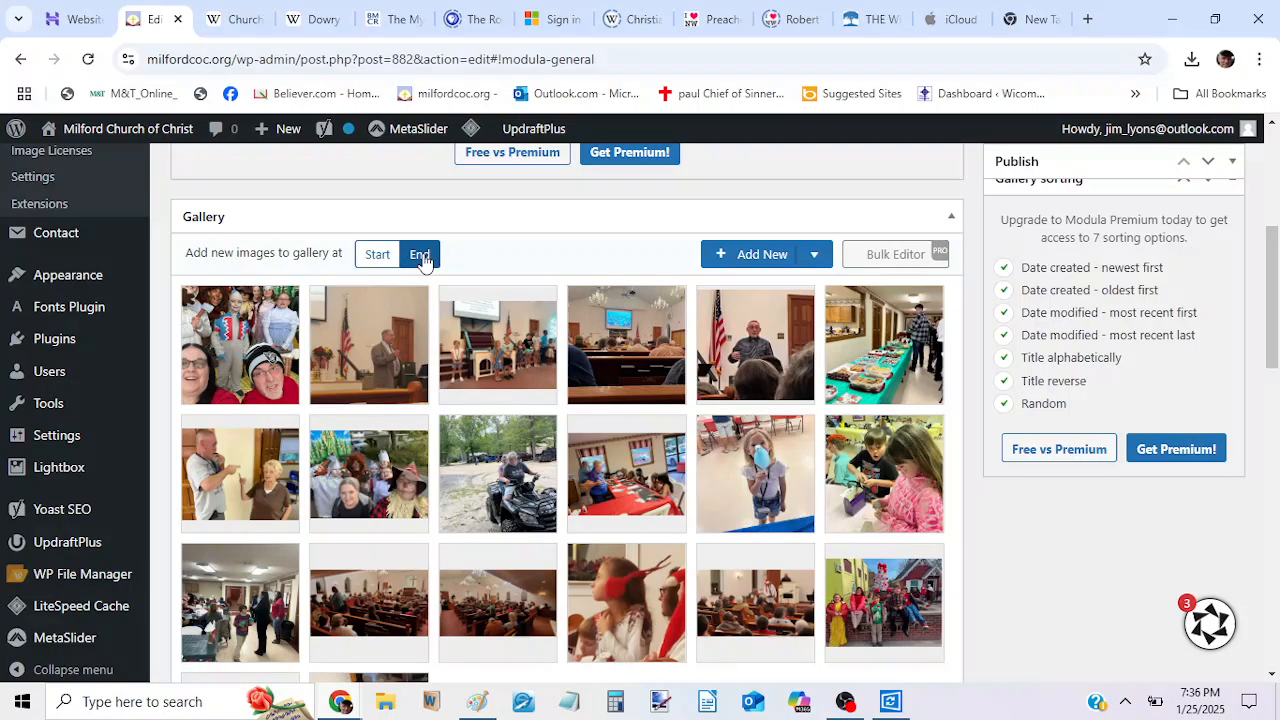
{"action": "left_click", "coordinate": [755, 257]}
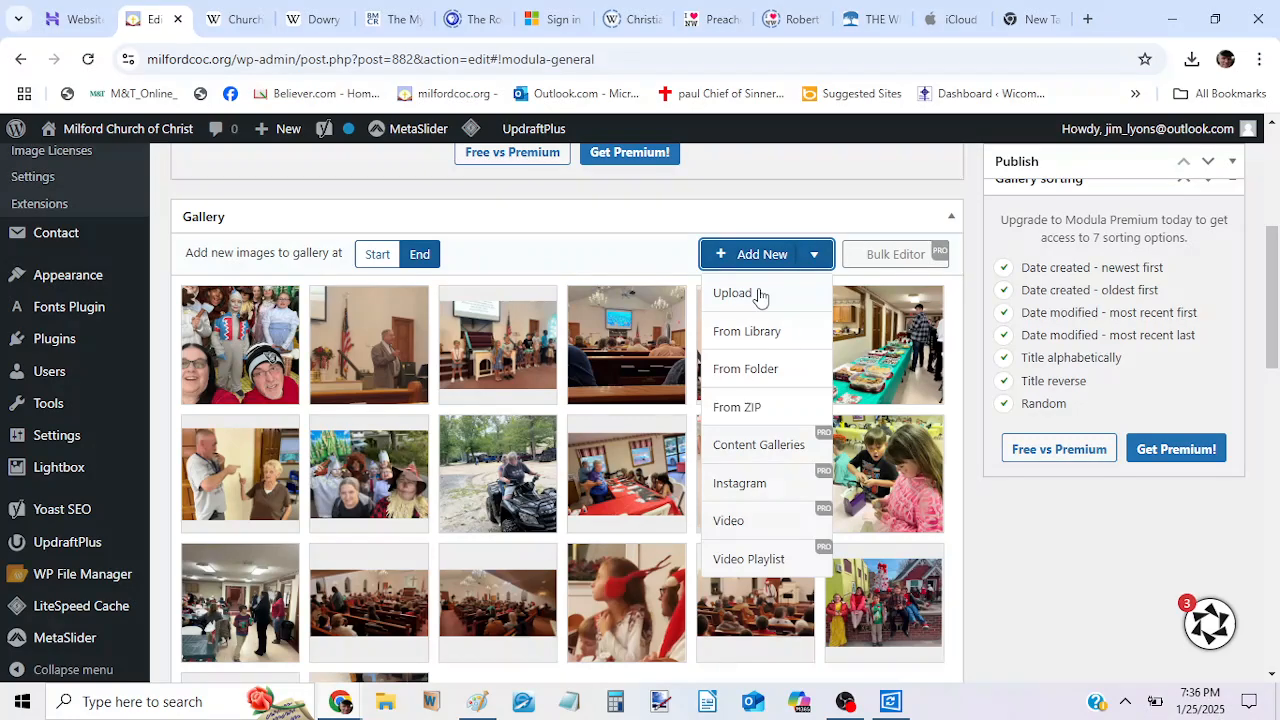
{"action": "left_click", "coordinate": [748, 295]}
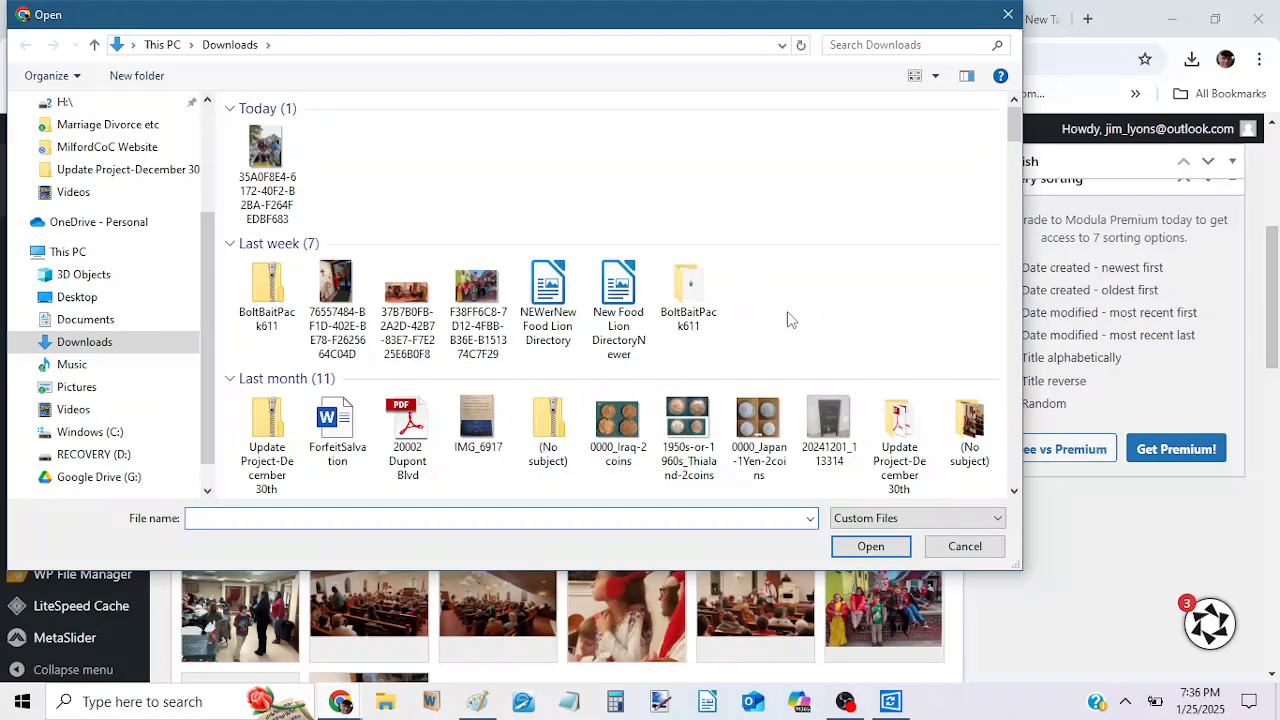
{"action": "left_click", "coordinate": [962, 547]}
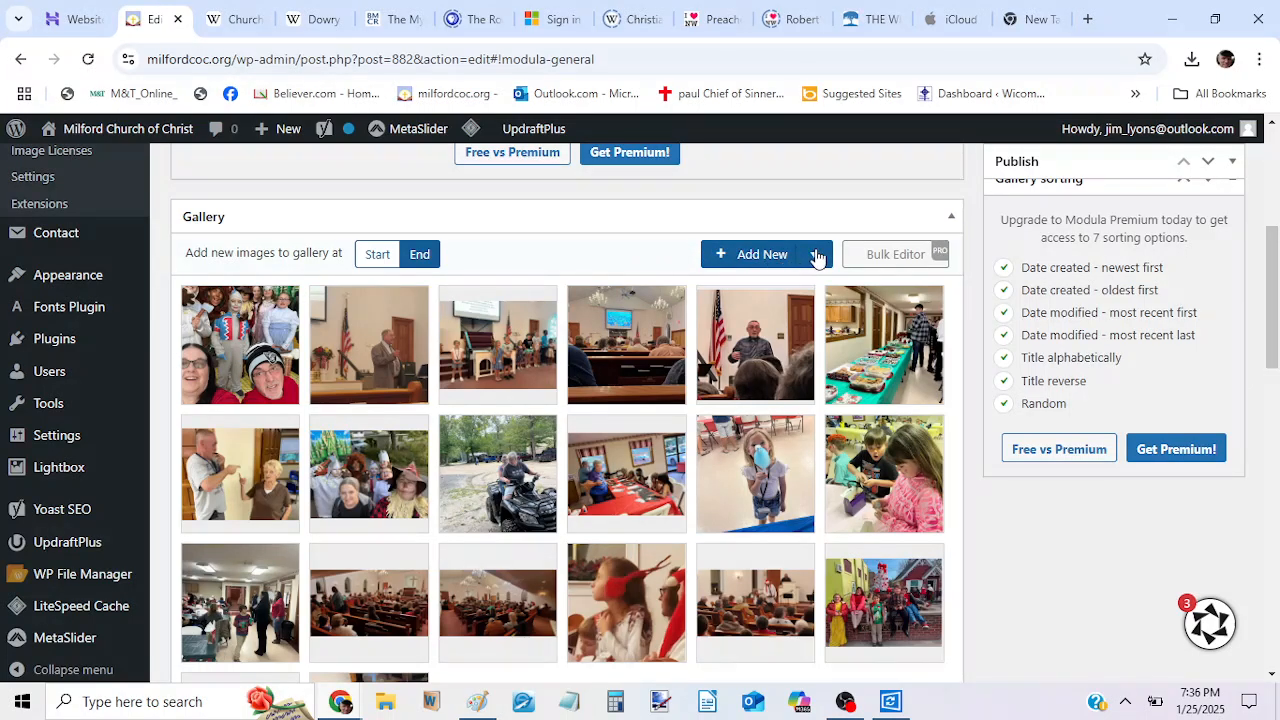
Add the cropped costume photo from the media library to the end of New Gallery.
{"action": "left_click", "coordinate": [760, 258]}
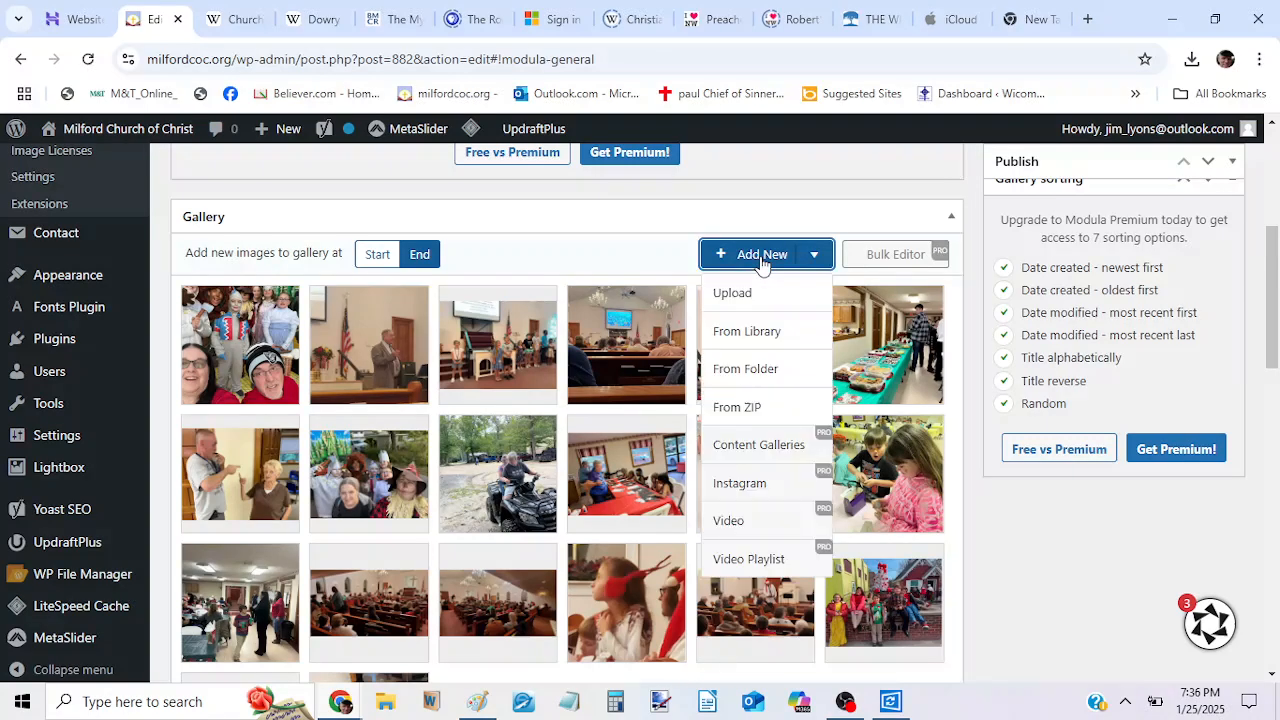
{"action": "left_click", "coordinate": [744, 335]}
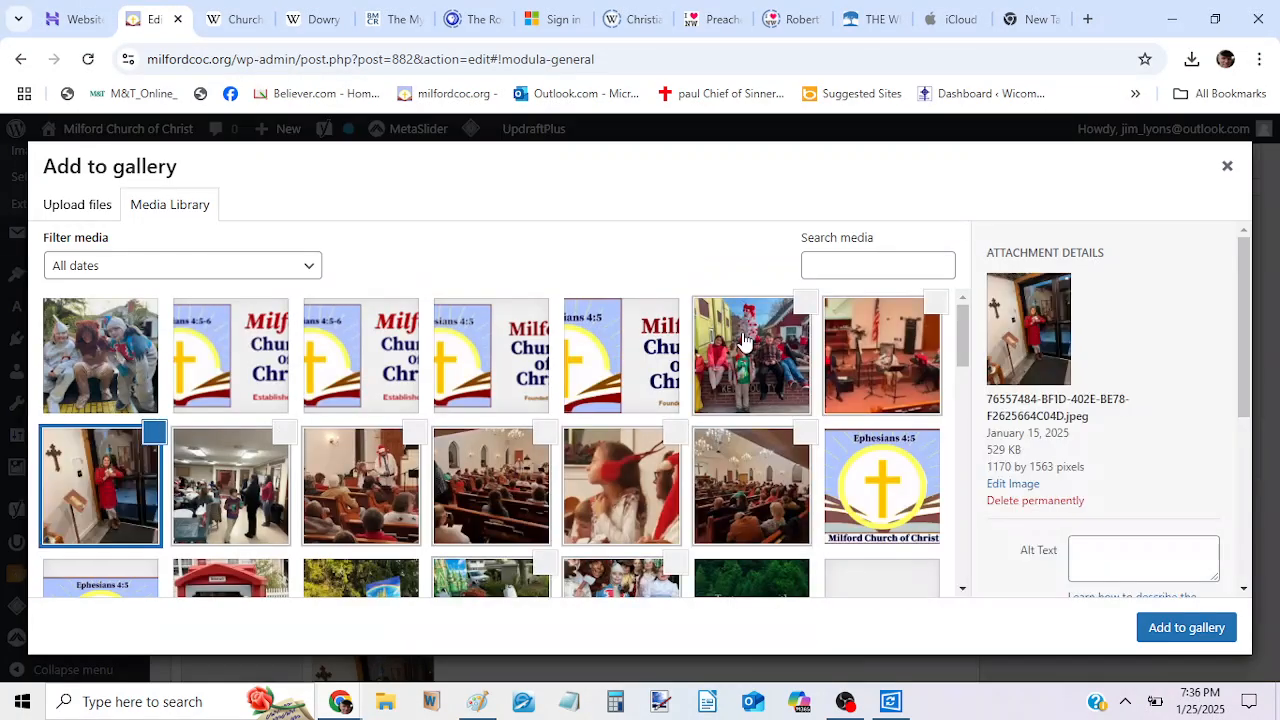
{"action": "left_click", "coordinate": [63, 322]}
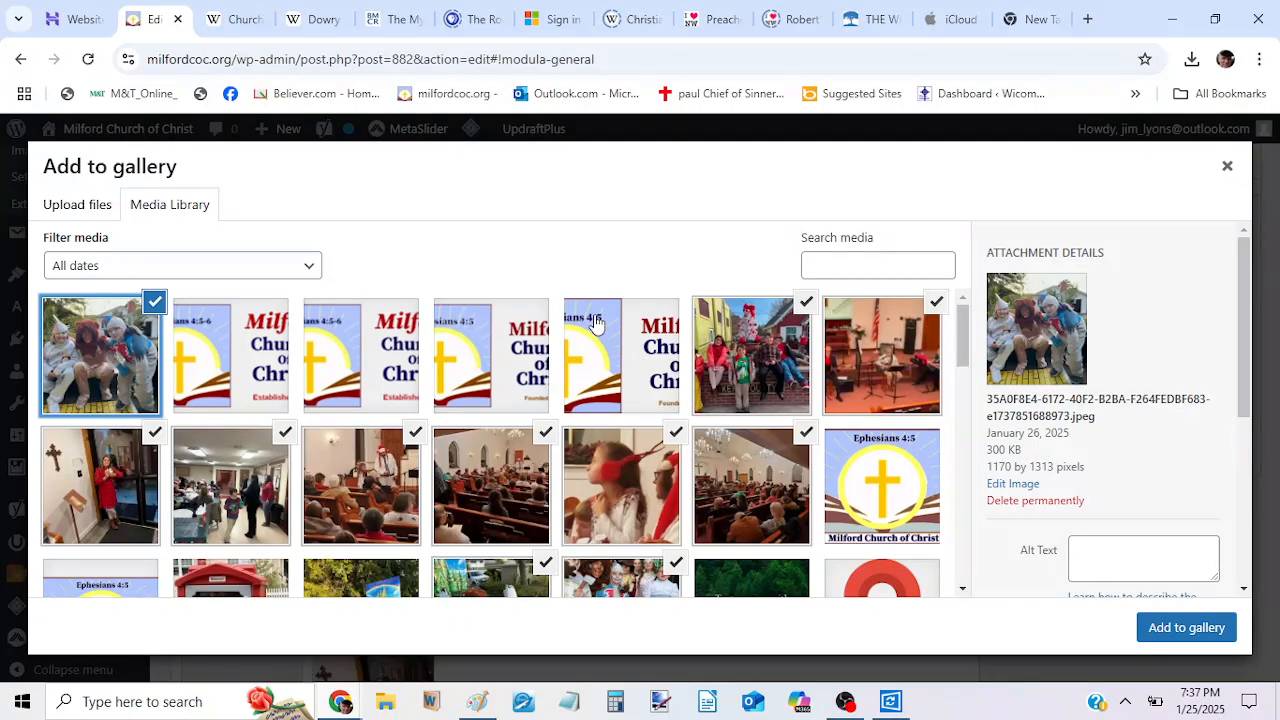
{"action": "left_click", "coordinate": [1190, 630]}
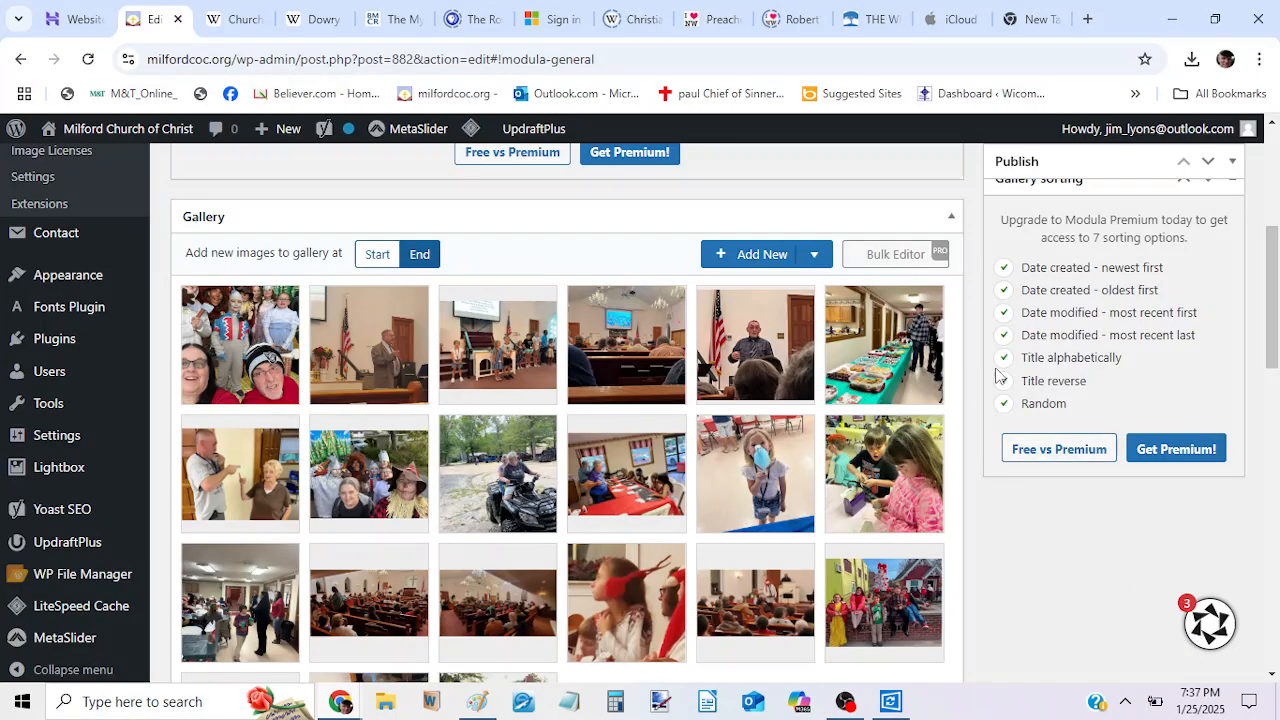
{"action": "scroll", "coordinate": [1151, 380], "scroll_direction": "down", "scroll_amount": 3}
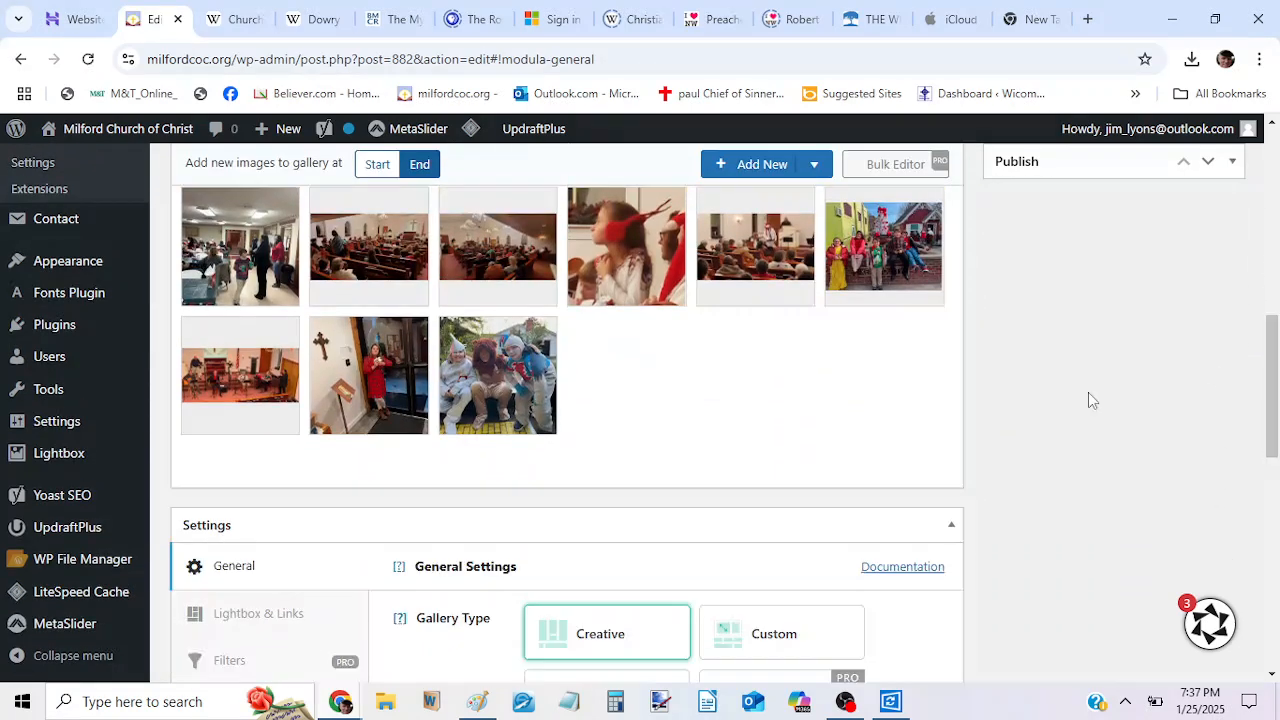
{"action": "mouse_move", "coordinate": [547, 414]}
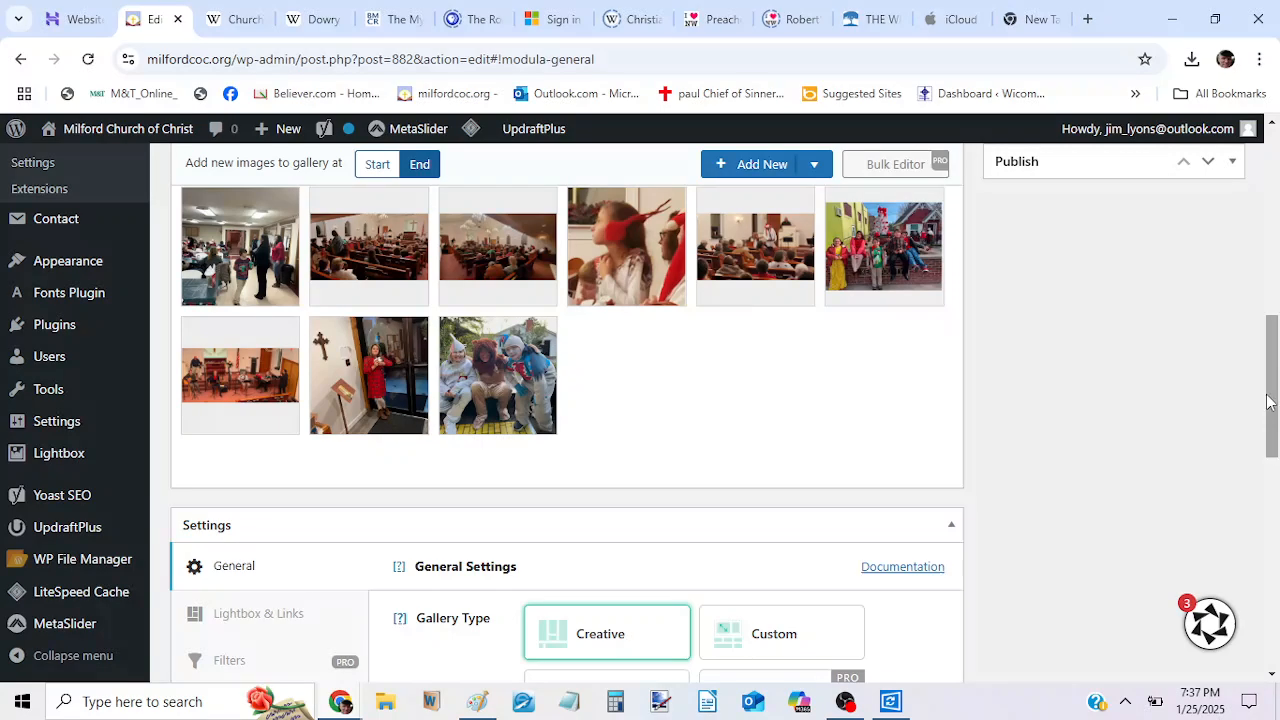
Move the added costume photo to the third place in the second row, between the costume group photo and the ATV photo.
{"action": "left_click_drag", "start_coordinate": [1271, 400], "coordinate": [1271, 367]}
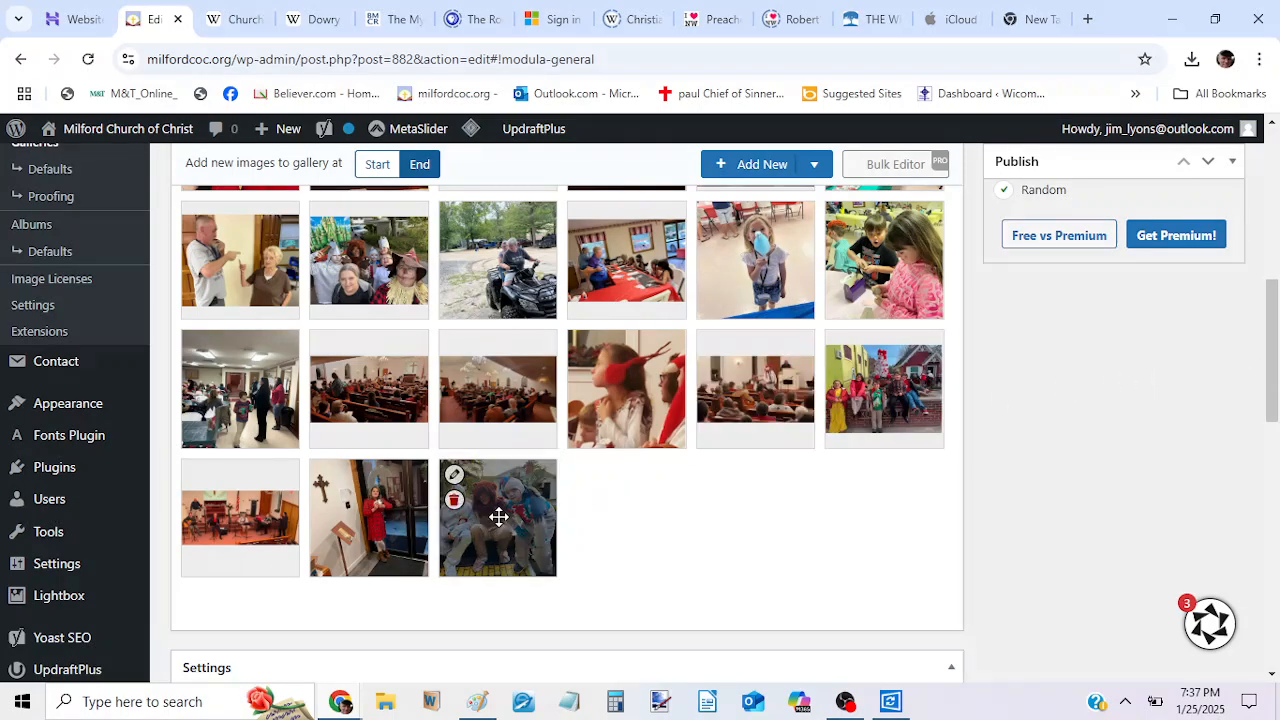
{"action": "left_click_drag", "start_coordinate": [502, 517], "coordinate": [504, 262]}
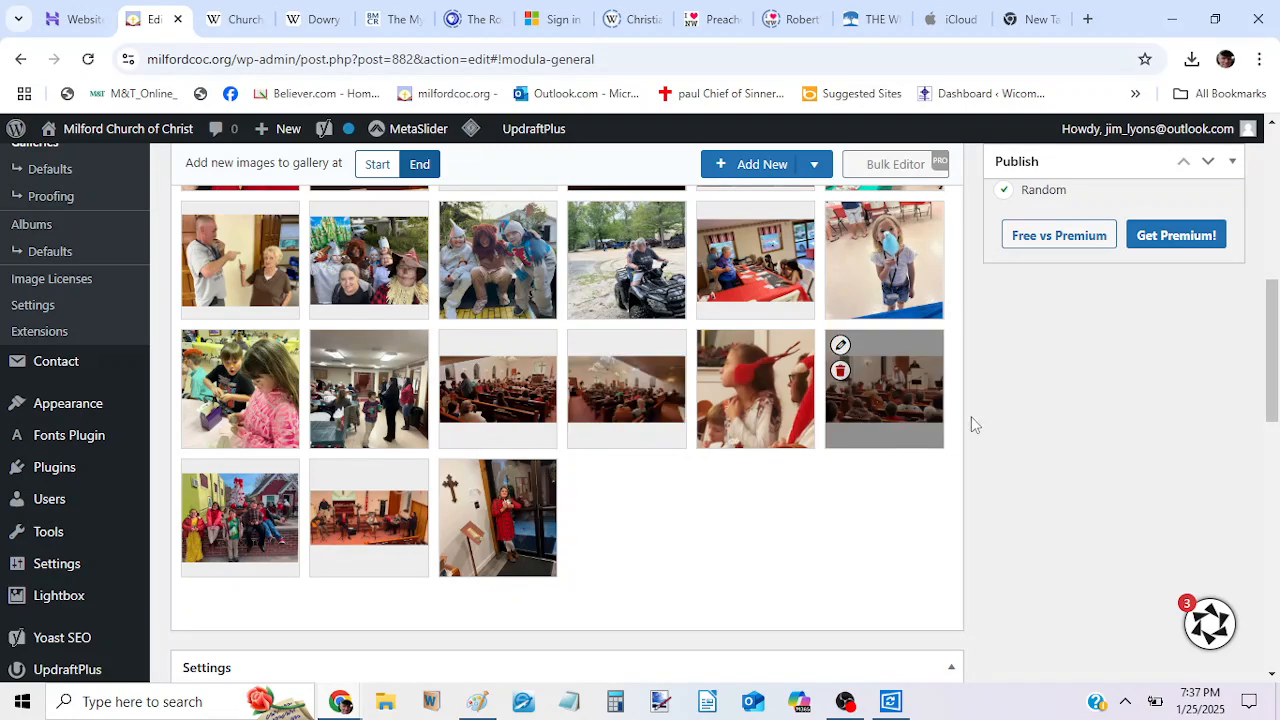
{"action": "left_click_drag", "start_coordinate": [1273, 385], "coordinate": [1275, 357]}
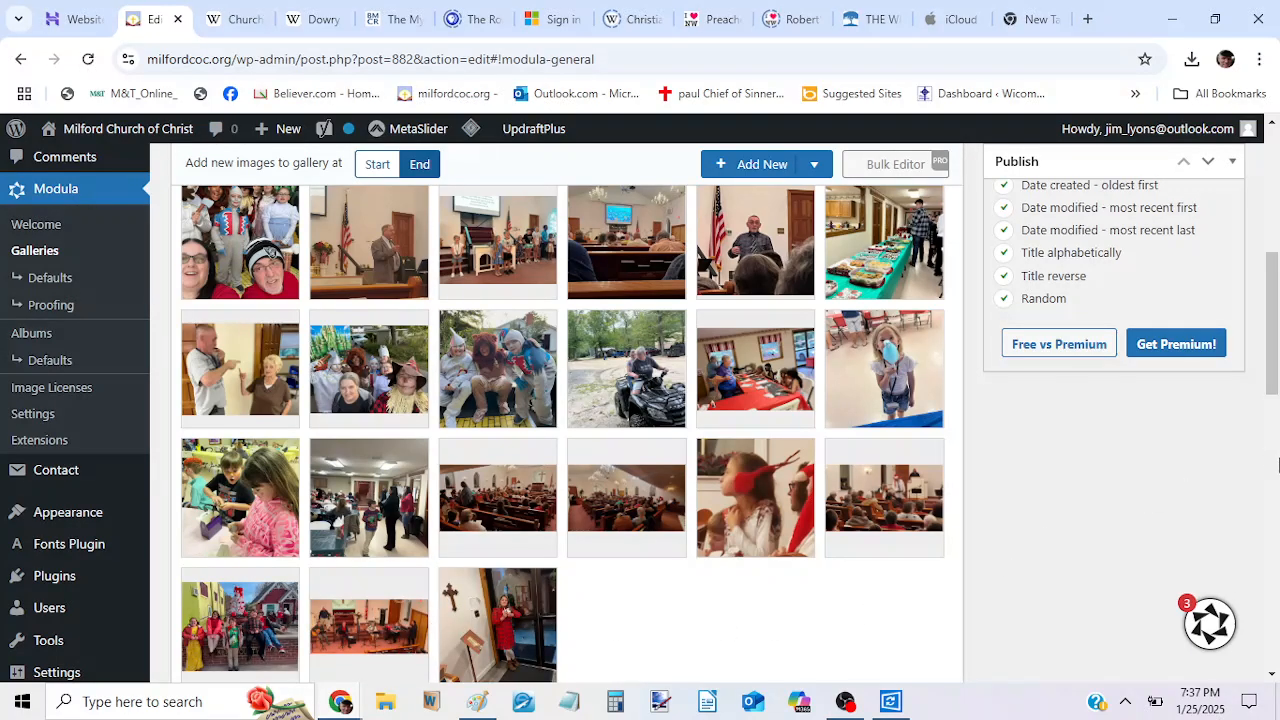
Visit the live site's GALLERY page and look through its photos for the newly added costume photo.
{"action": "left_click_drag", "start_coordinate": [1270, 366], "coordinate": [1274, 518]}
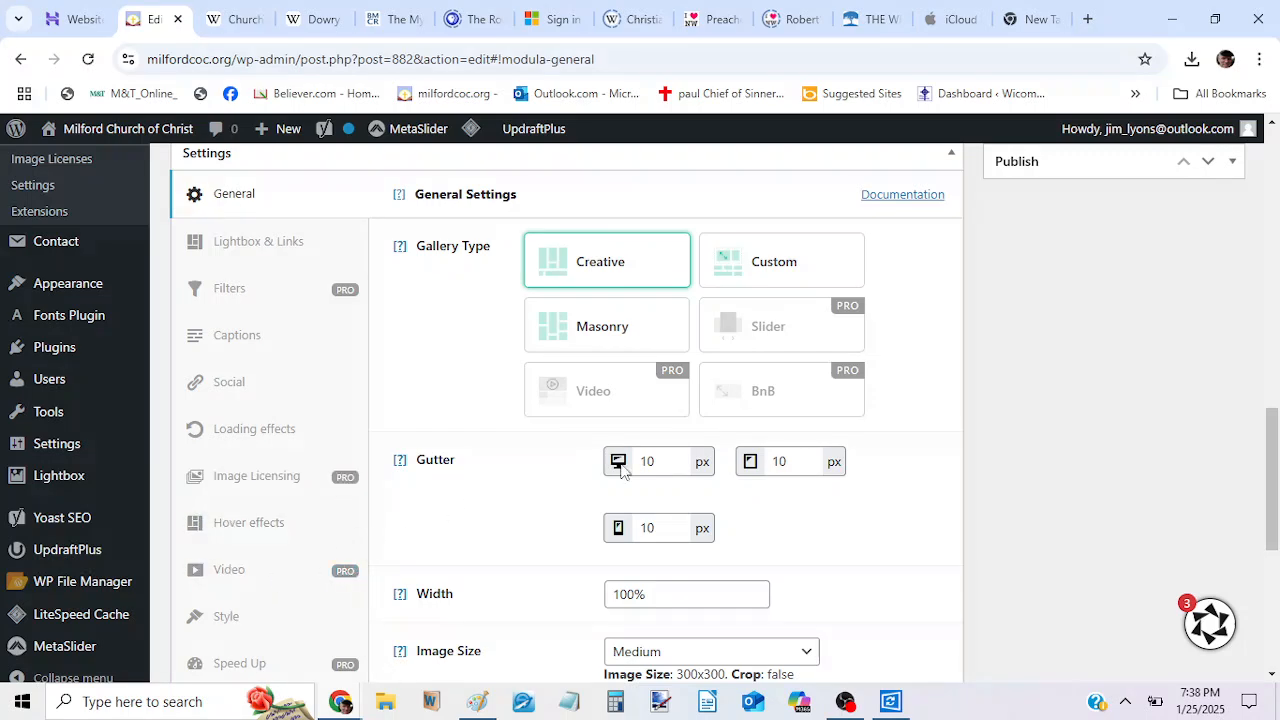
{"action": "left_click_drag", "start_coordinate": [1274, 460], "coordinate": [1263, 418]}
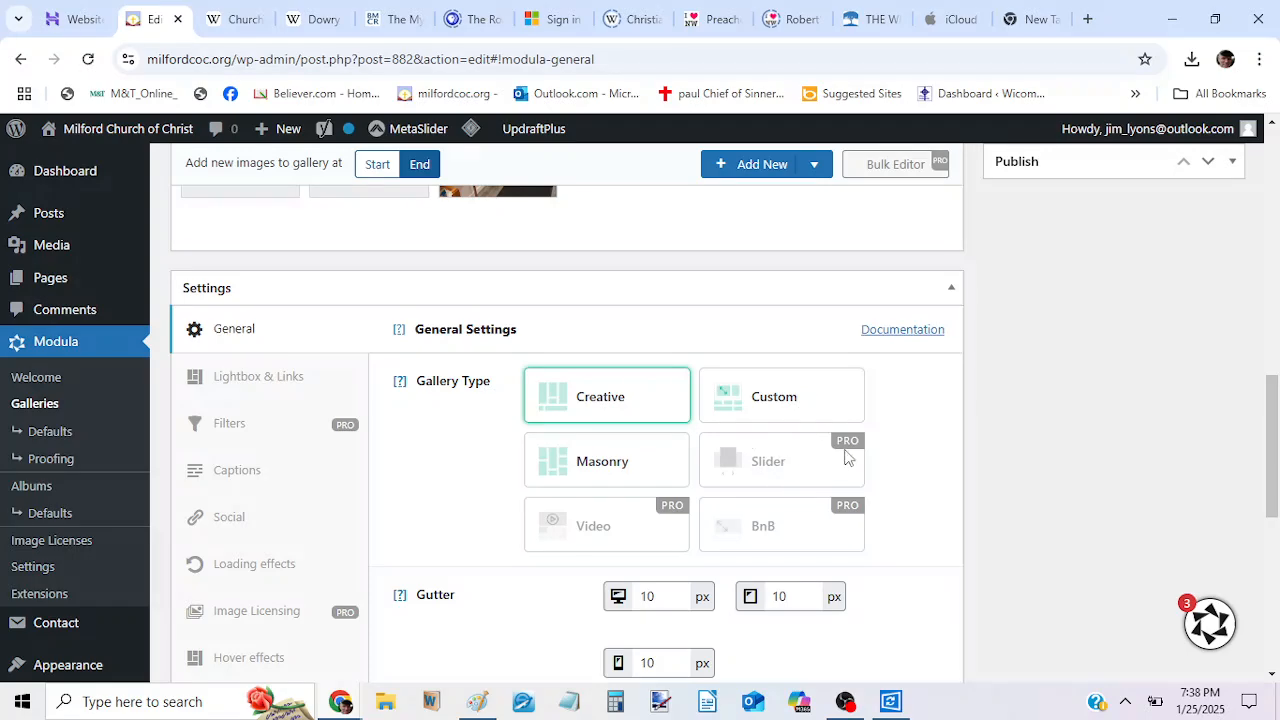
{"action": "left_click_drag", "start_coordinate": [1275, 414], "coordinate": [1256, 215]}
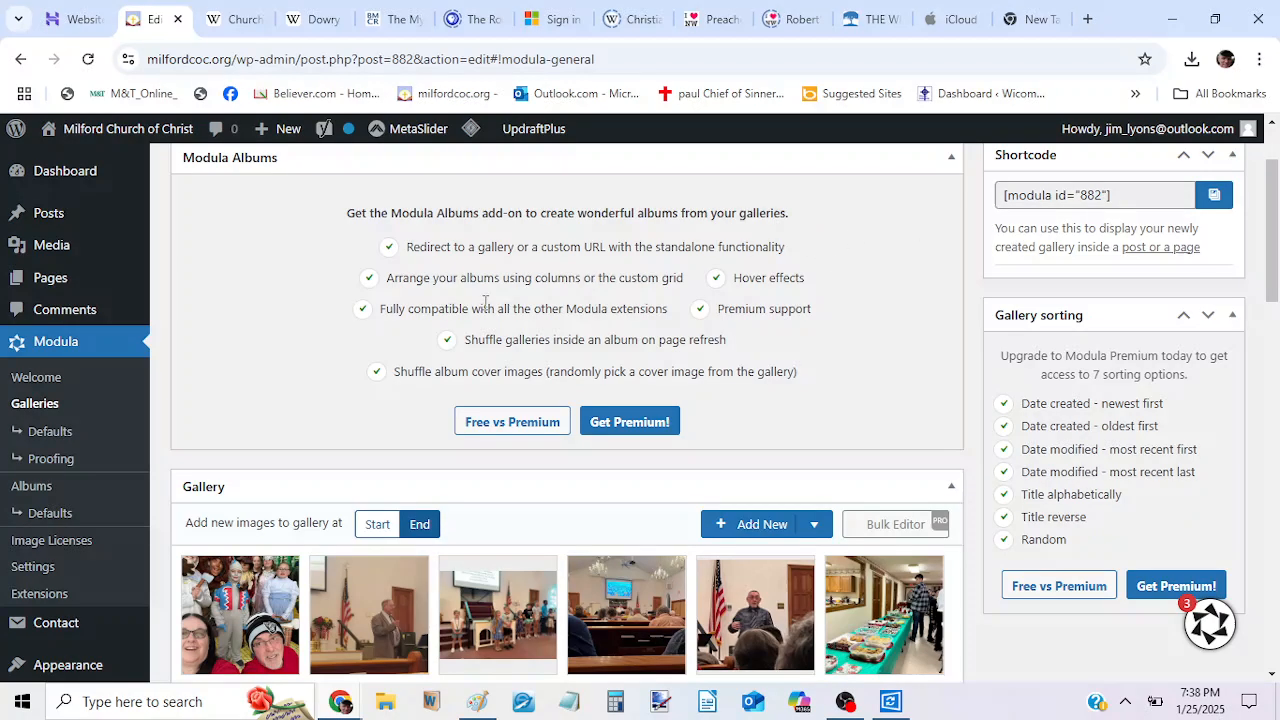
{"action": "mouse_move", "coordinate": [95, 143]}
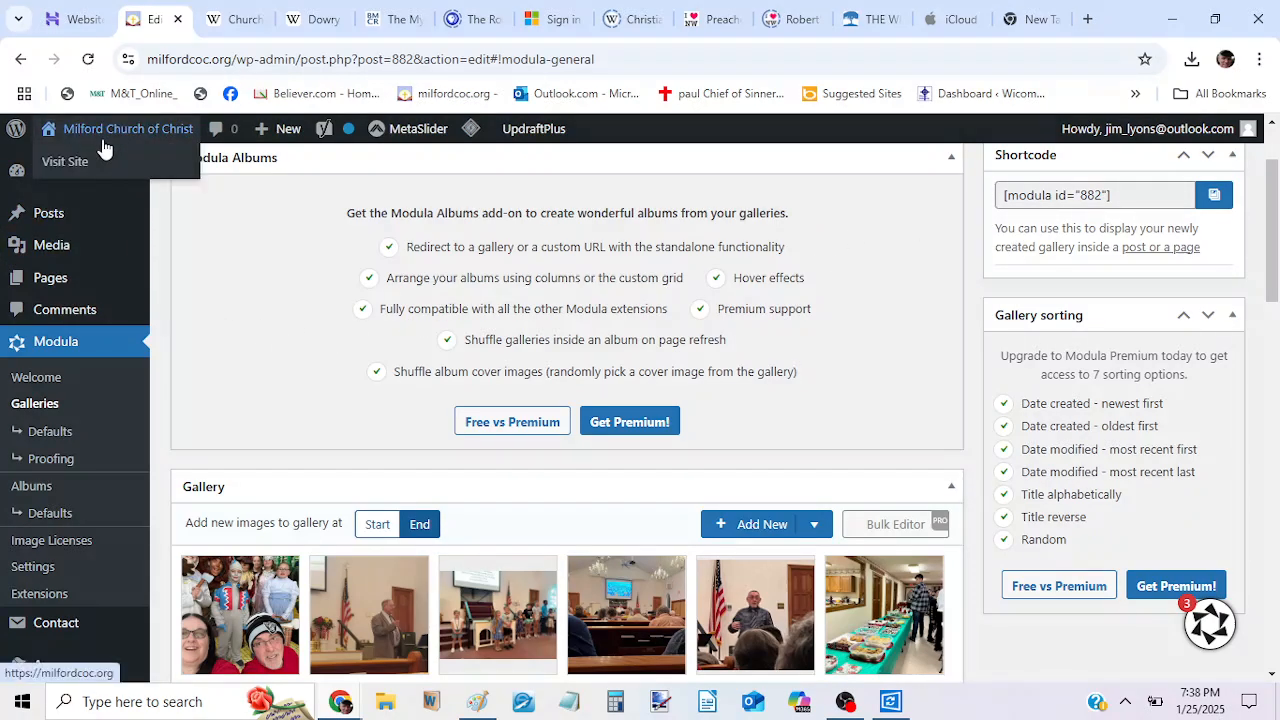
{"action": "left_click", "coordinate": [72, 163]}
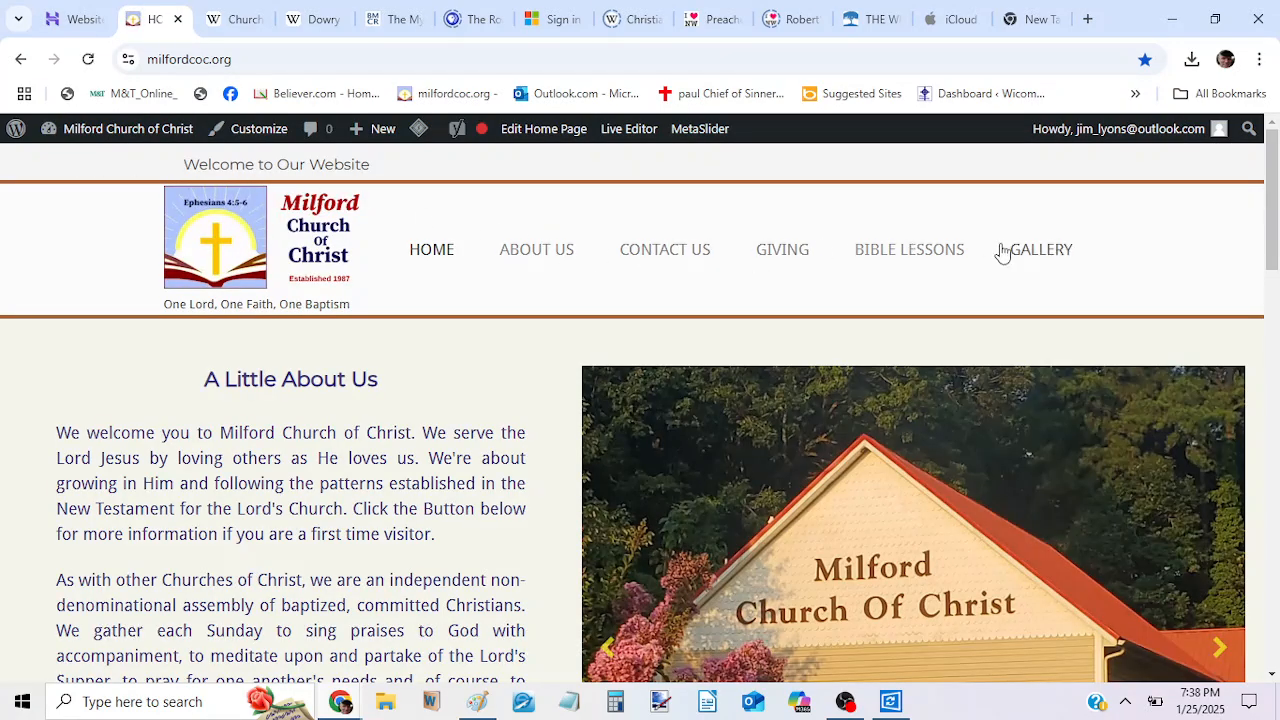
{"action": "left_click", "coordinate": [1035, 259]}
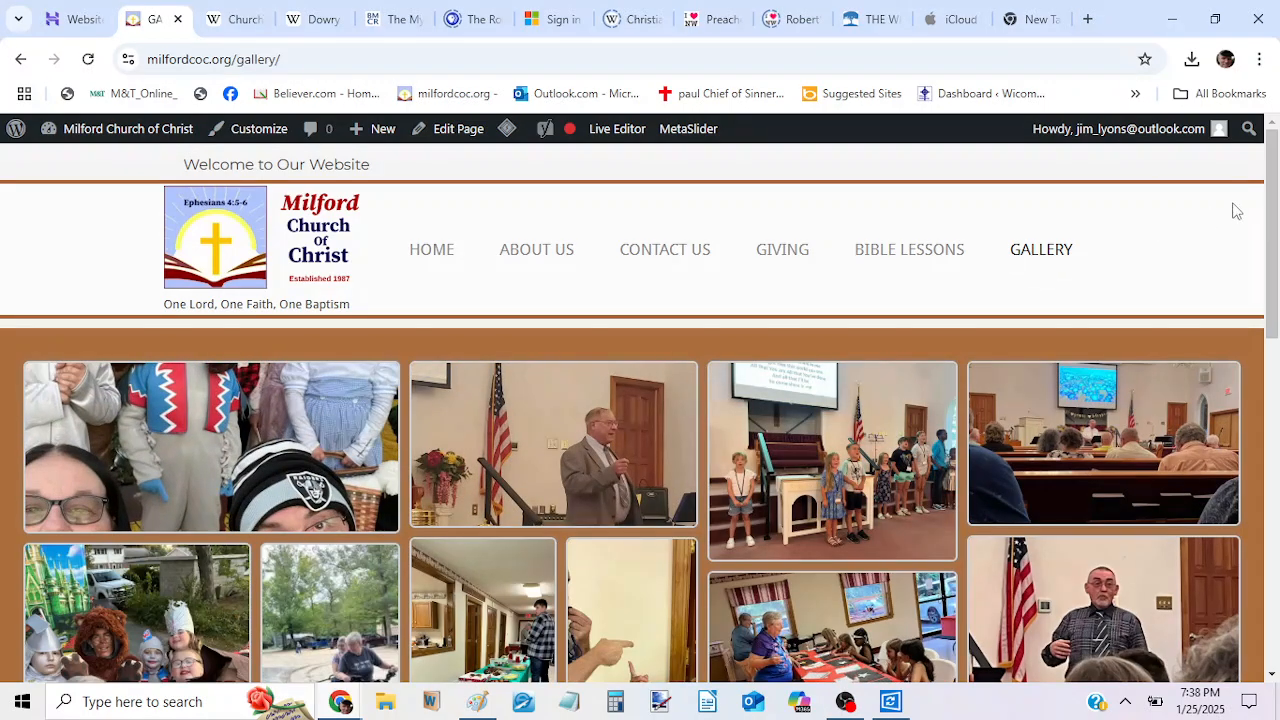
{"action": "left_click_drag", "start_coordinate": [1275, 204], "coordinate": [1268, 322]}
{"action": "left_click_drag", "start_coordinate": [1270, 332], "coordinate": [1249, 213]}
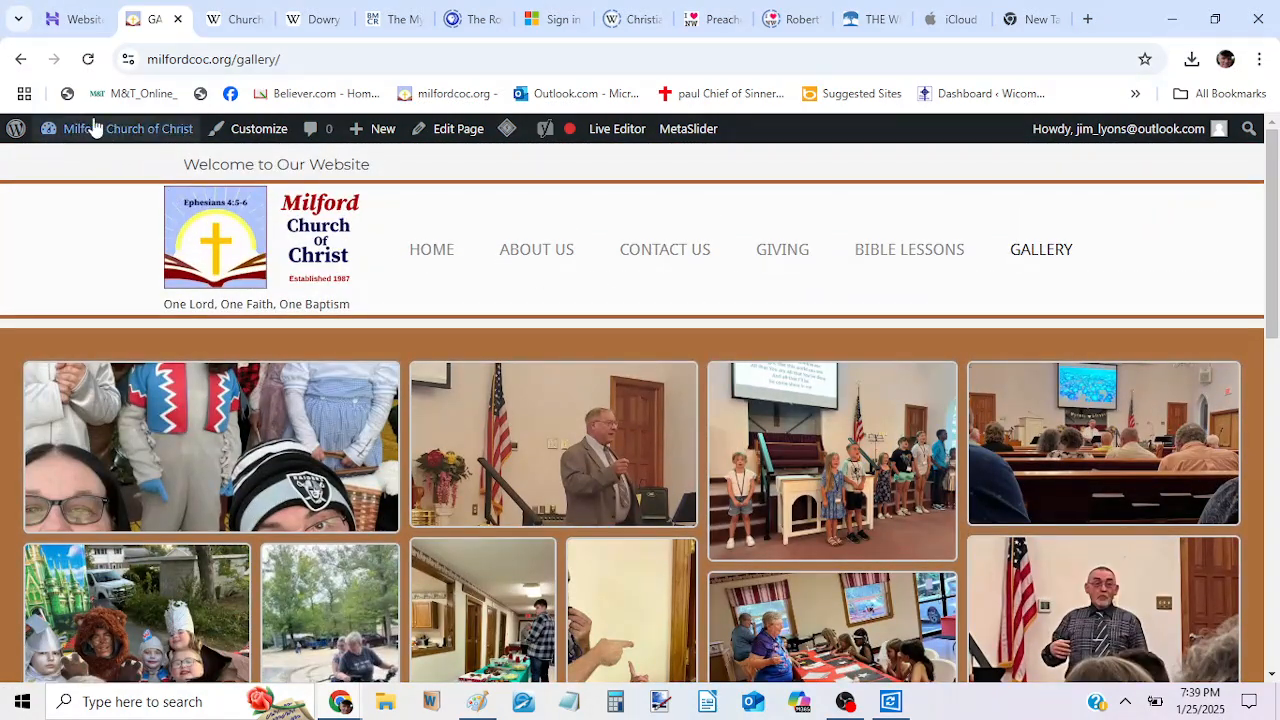
Return to the WordPress dashboard and reopen New Gallery from the Modula galleries for editing.
{"action": "left_click", "coordinate": [79, 24]}
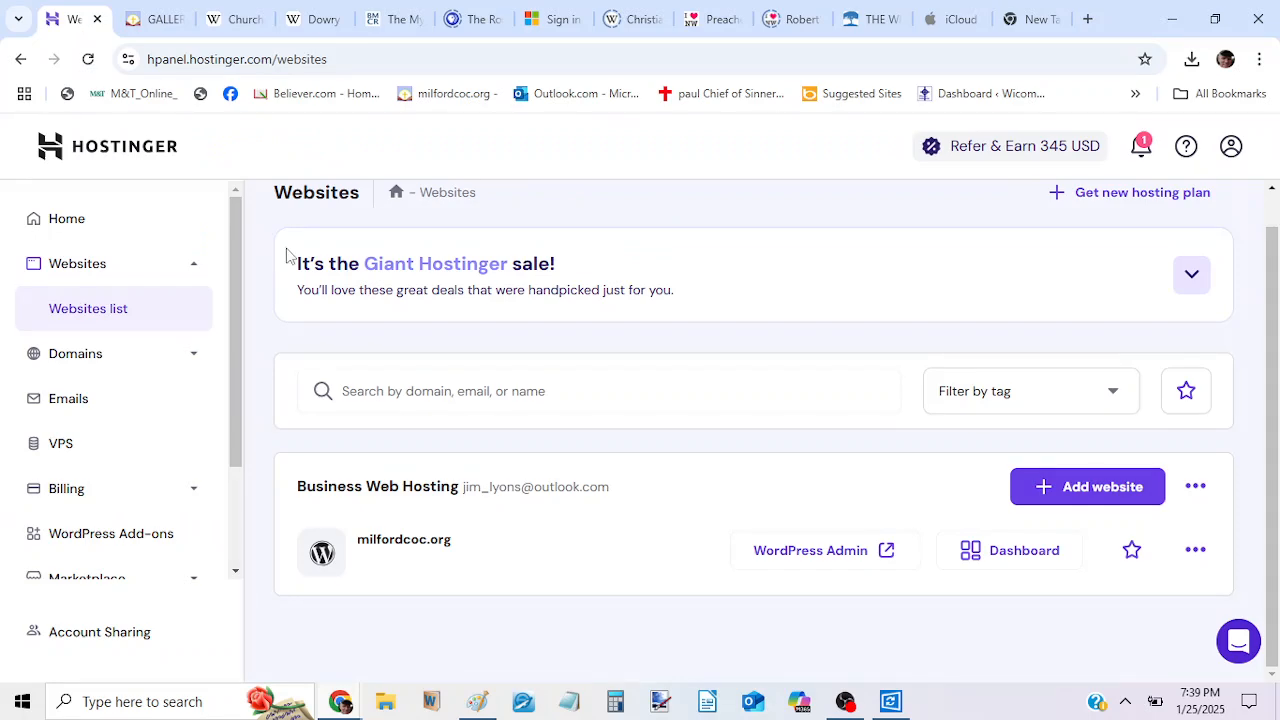
{"action": "left_click", "coordinate": [165, 19]}
{"action": "mouse_move", "coordinate": [126, 132]}
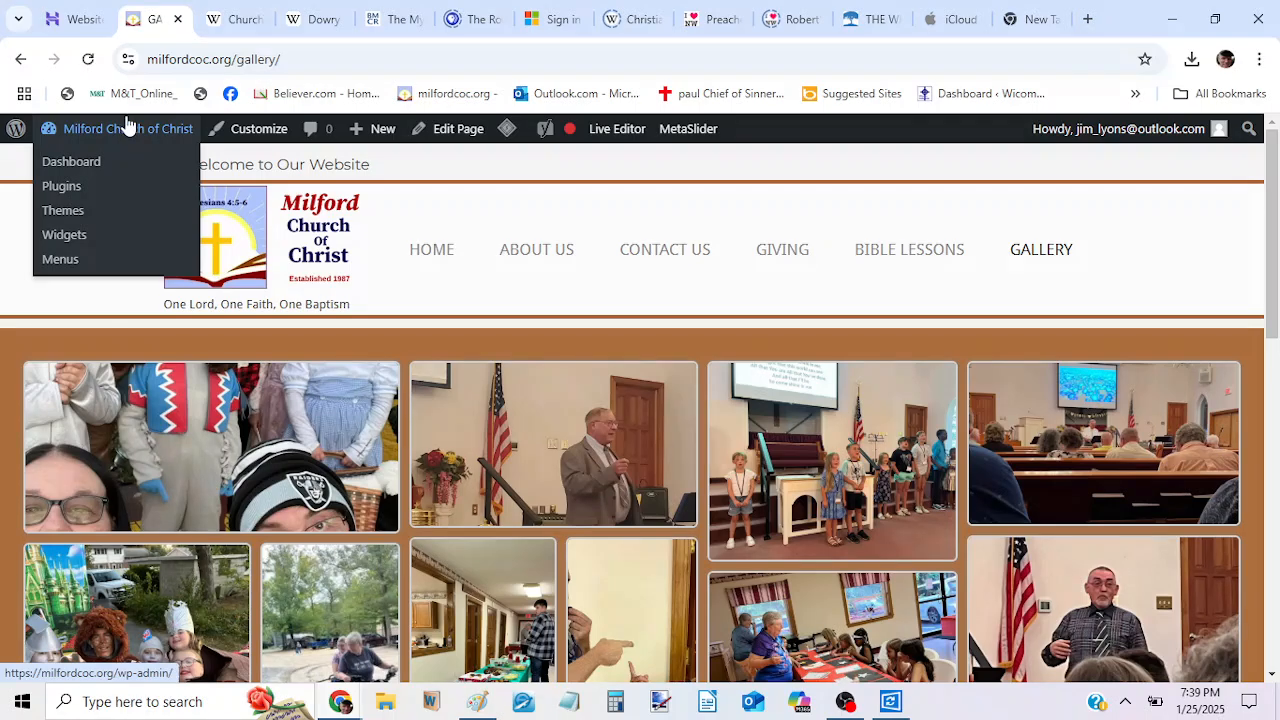
{"action": "left_click", "coordinate": [72, 163]}
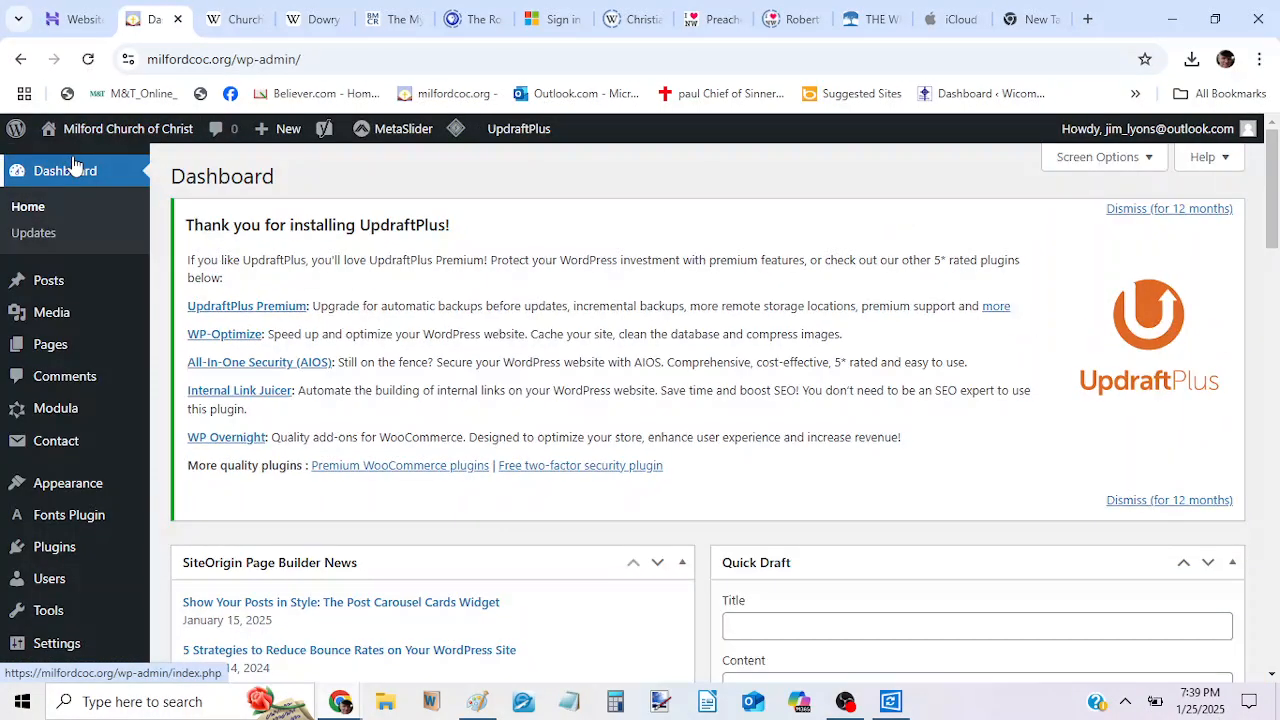
{"action": "mouse_move", "coordinate": [48, 350]}
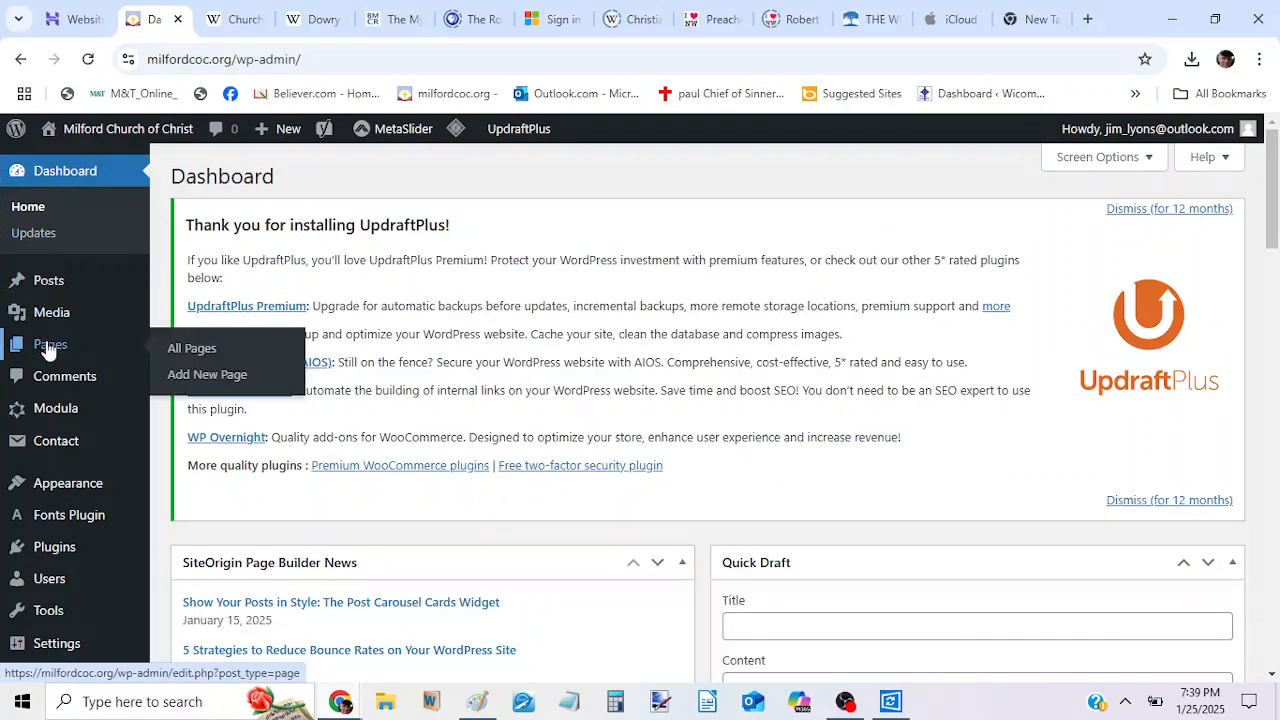
{"action": "mouse_move", "coordinate": [50, 405]}
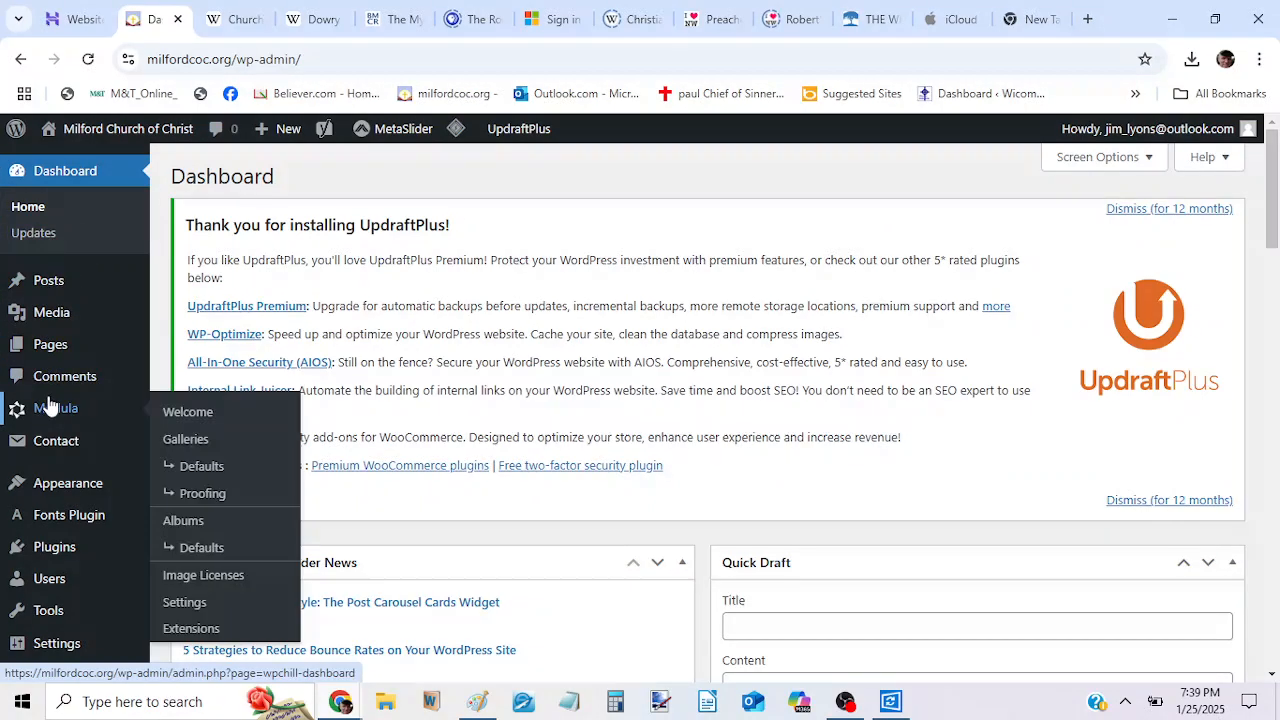
{"action": "left_click", "coordinate": [172, 421]}
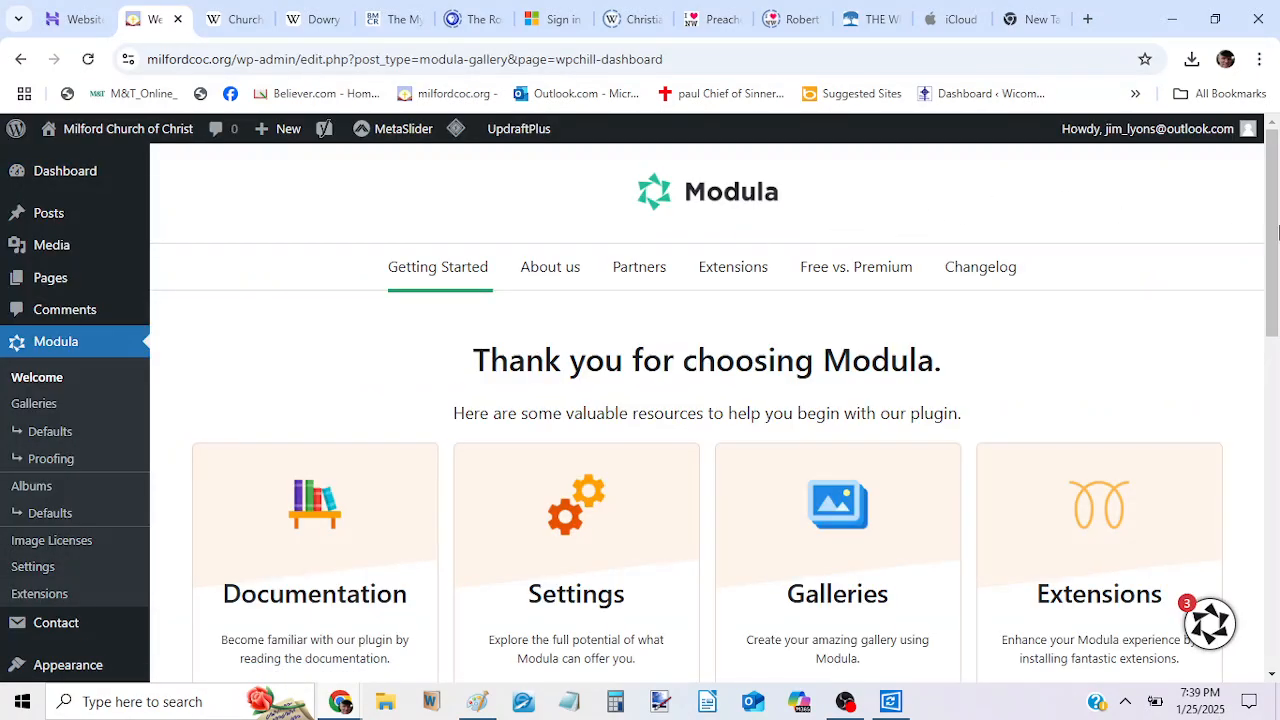
{"action": "left_click_drag", "start_coordinate": [1278, 232], "coordinate": [1268, 394]}
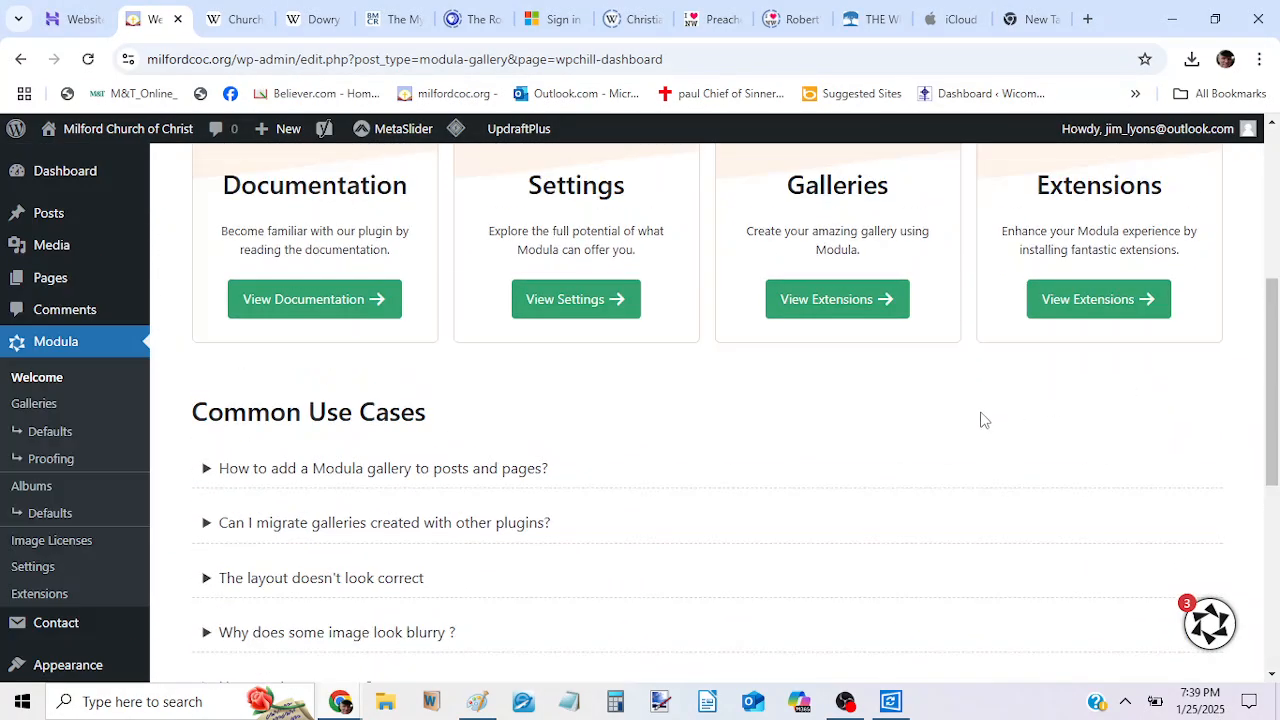
{"action": "left_click", "coordinate": [50, 407]}
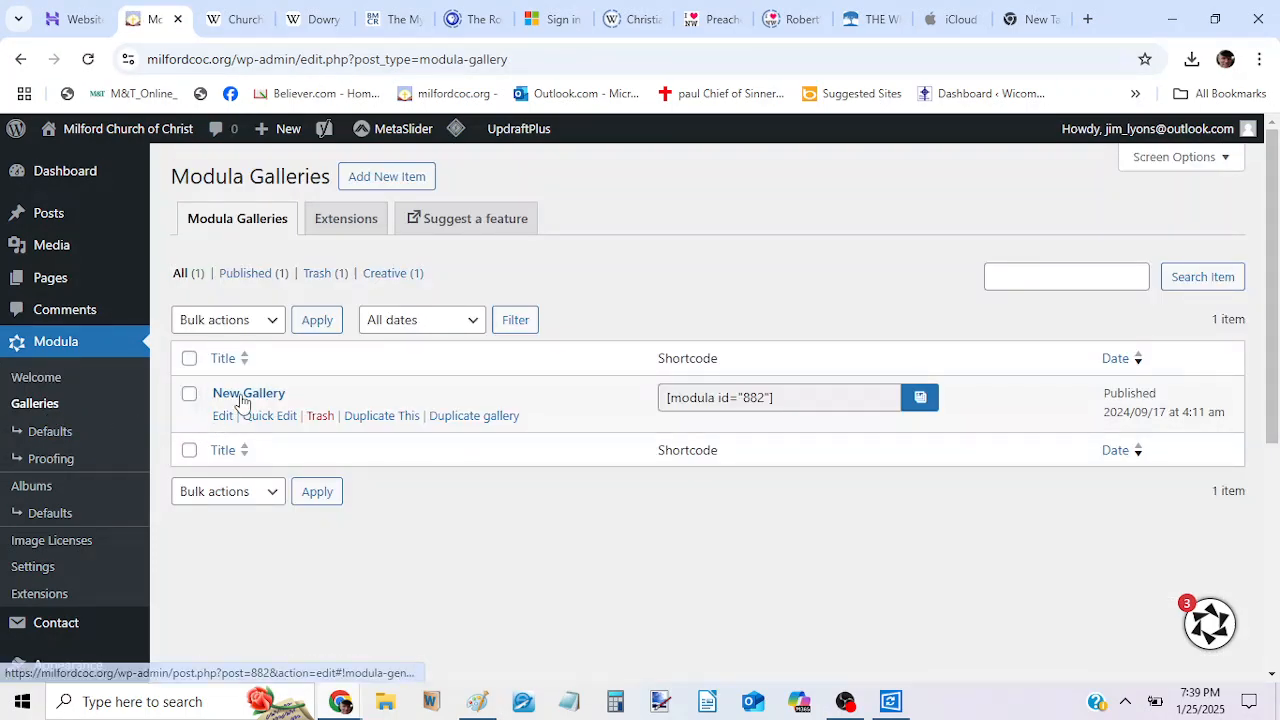
{"action": "left_click", "coordinate": [222, 416]}
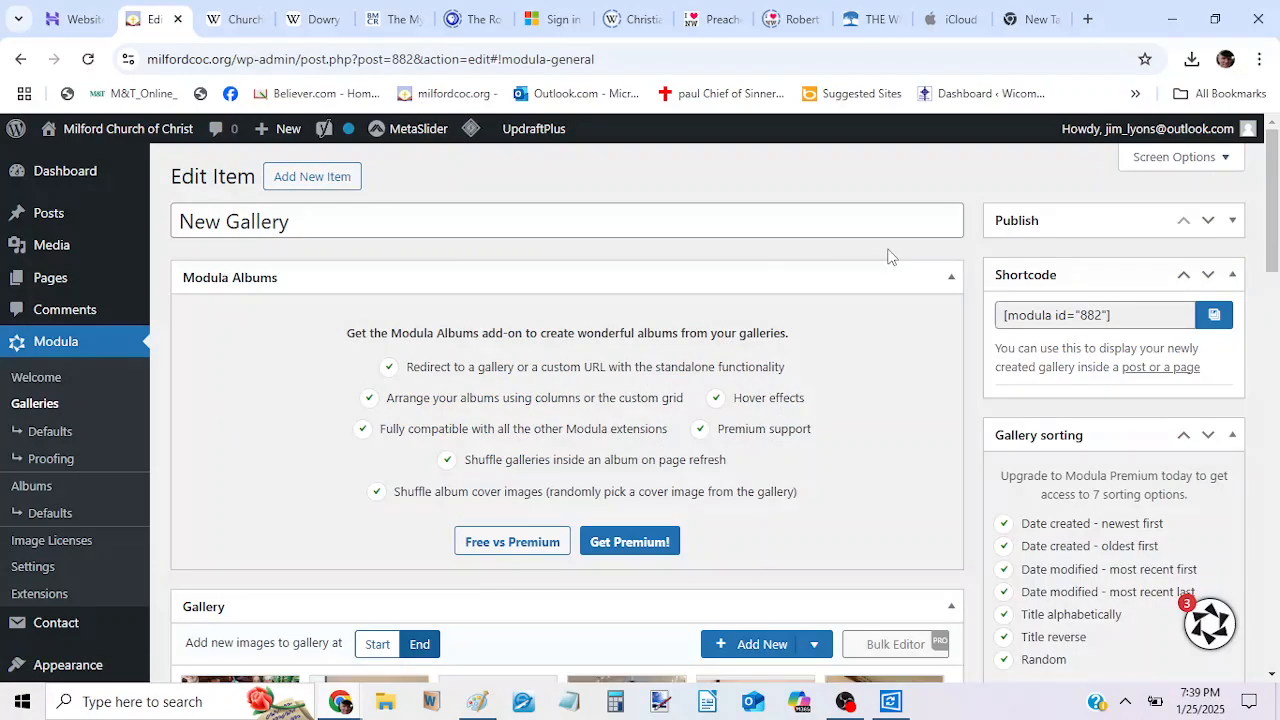
Select the 1170 by 1313 costume photo in the media library and add it to New Gallery again.
{"action": "left_click_drag", "start_coordinate": [1275, 207], "coordinate": [1276, 316]}
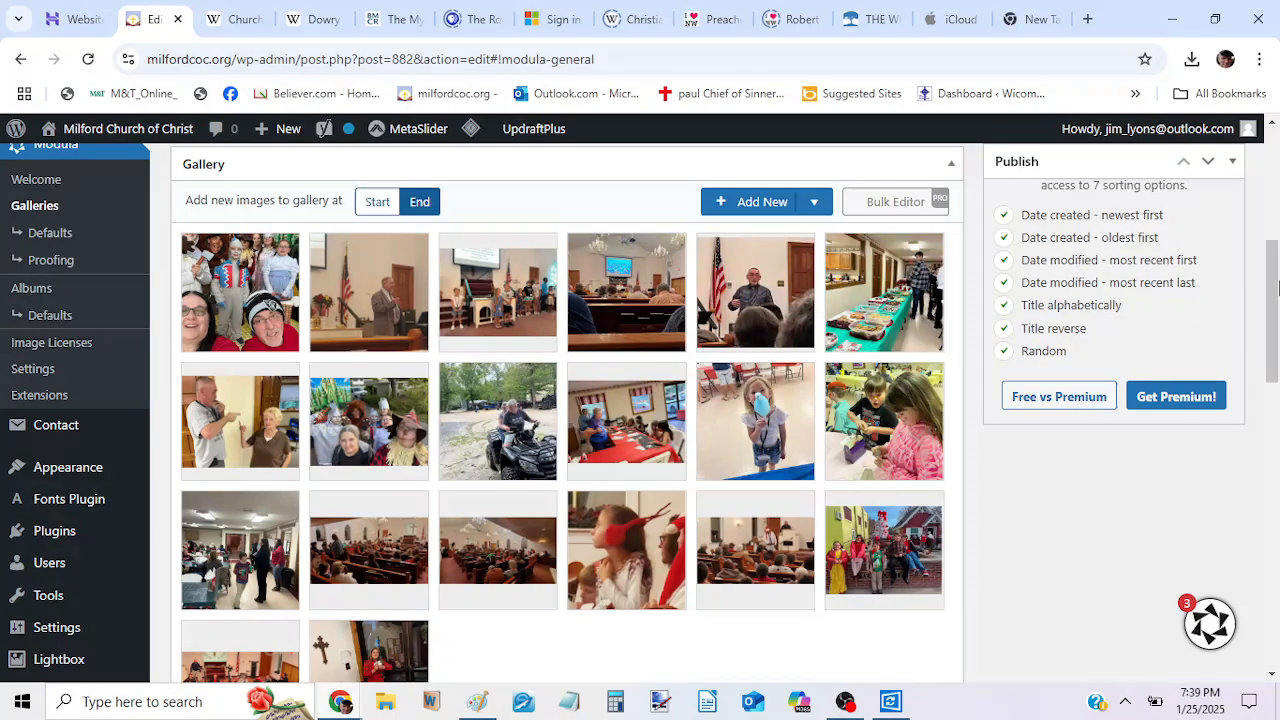
{"action": "left_click_drag", "start_coordinate": [1273, 288], "coordinate": [1273, 250]}
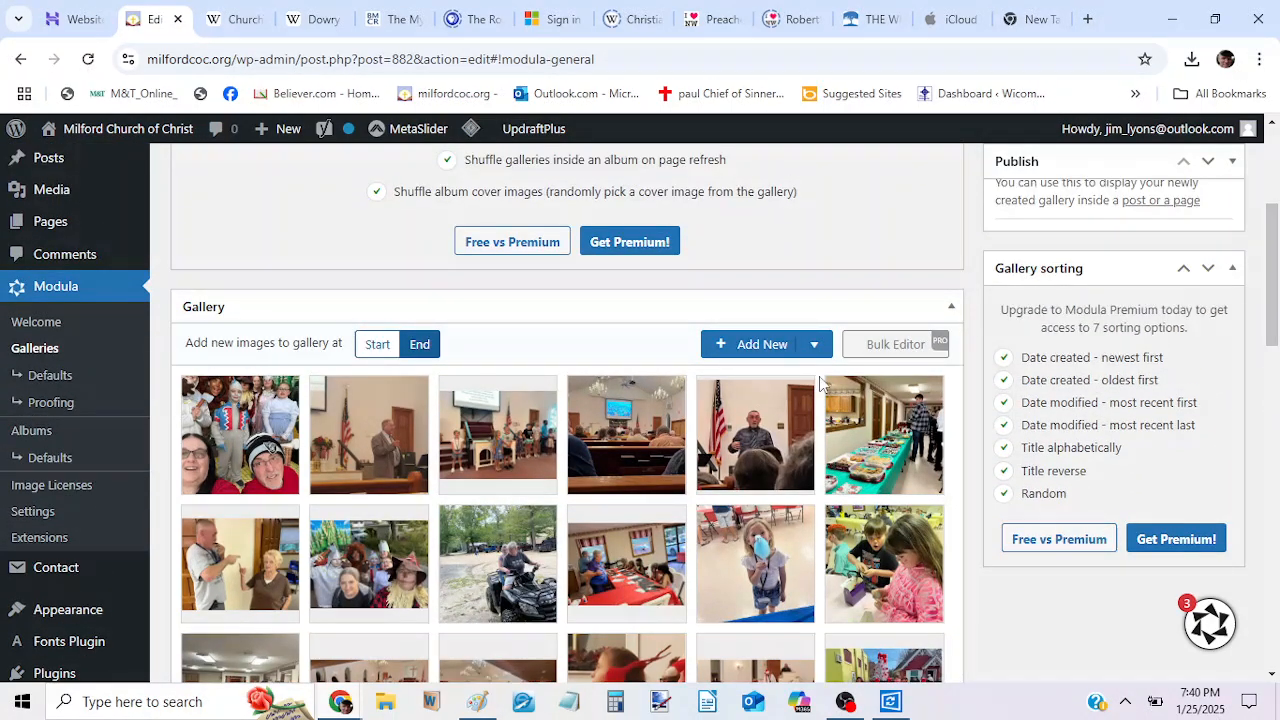
{"action": "left_click", "coordinate": [760, 352]}
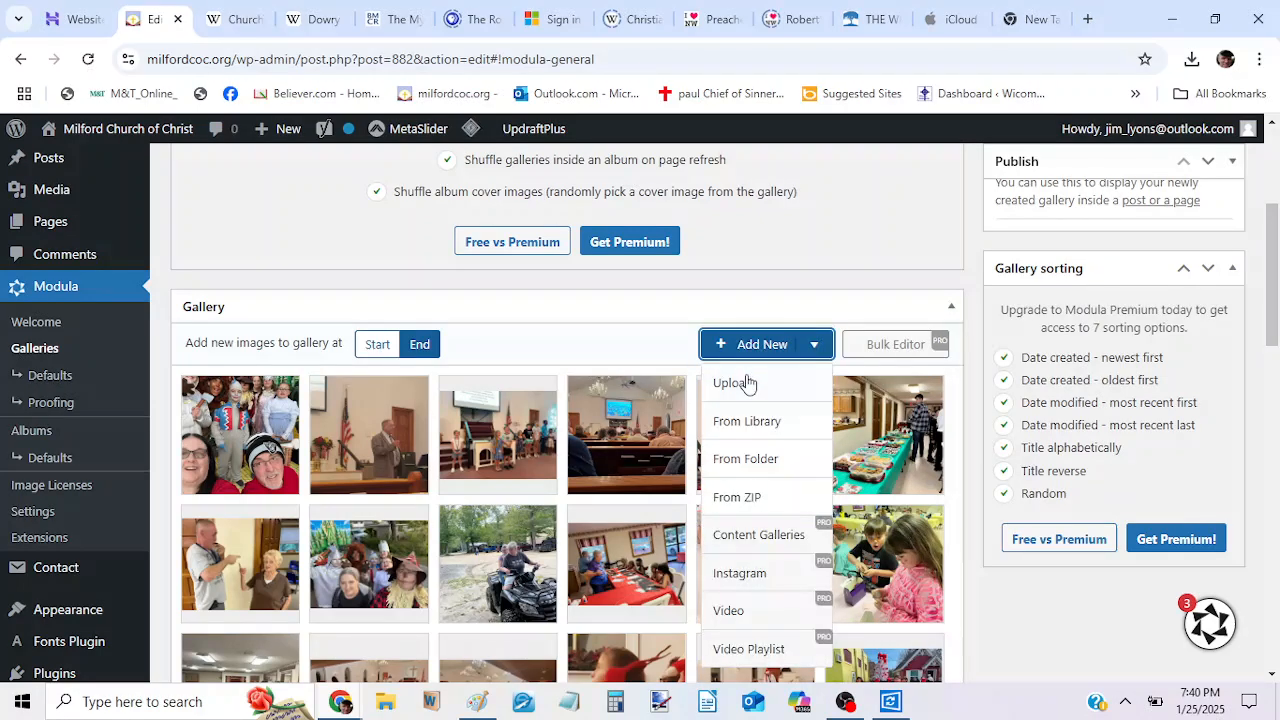
{"action": "left_click", "coordinate": [731, 428]}
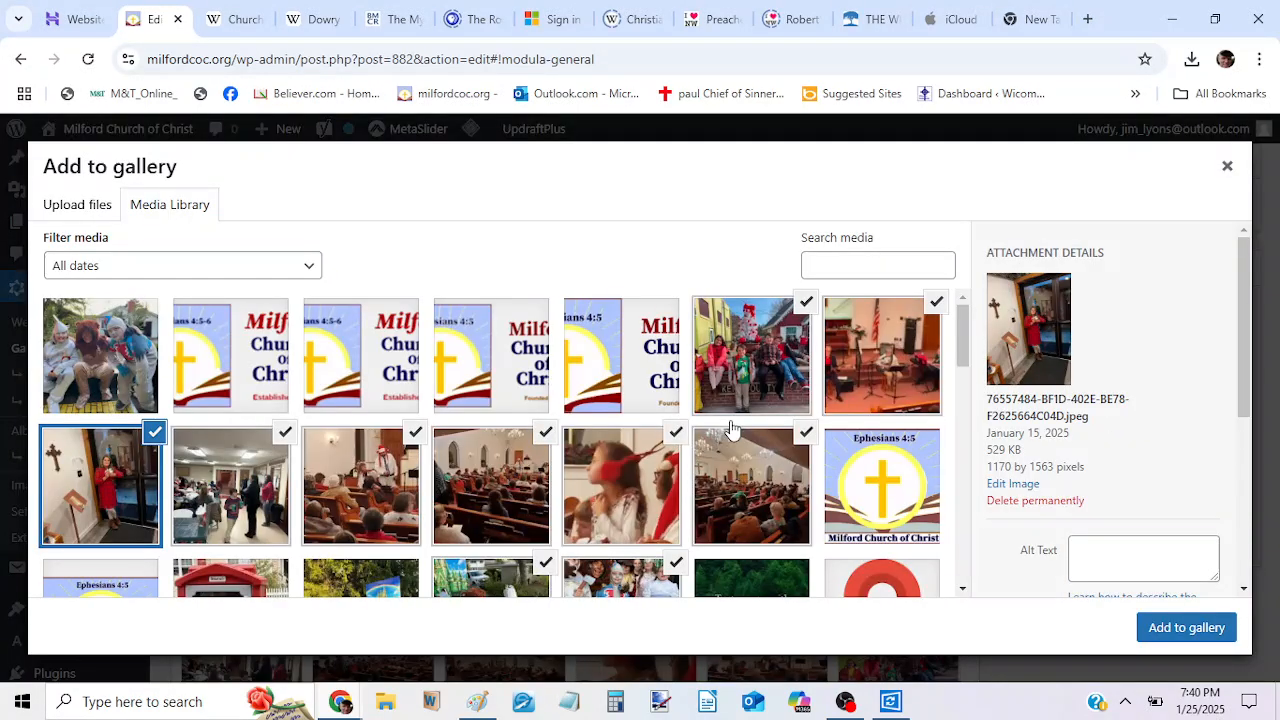
{"action": "left_click", "coordinate": [72, 360]}
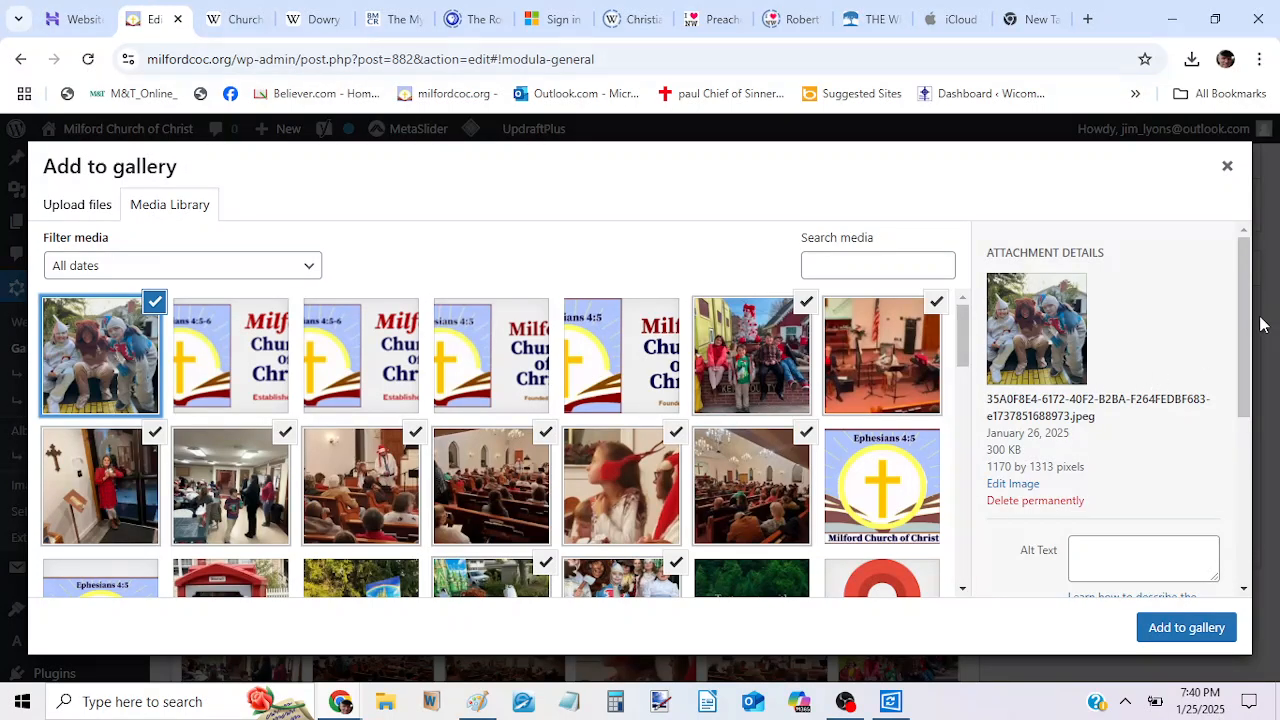
{"action": "left_click_drag", "start_coordinate": [1248, 322], "coordinate": [1248, 405]}
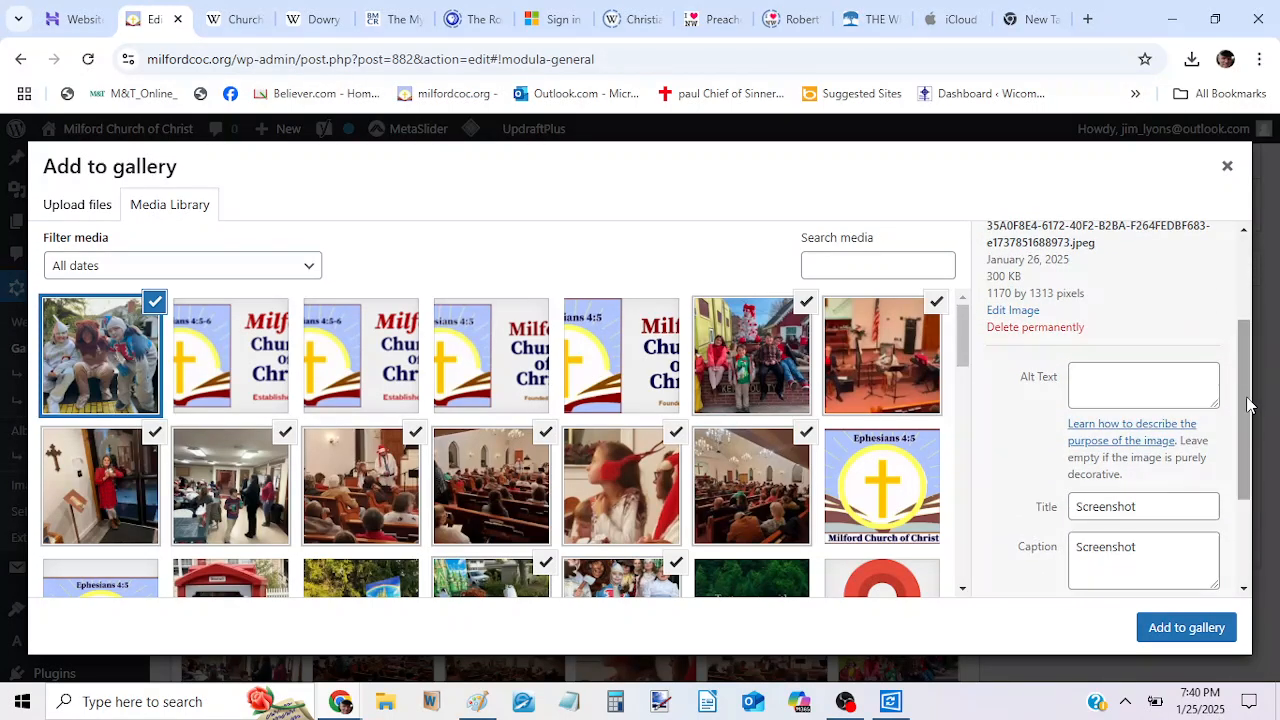
{"action": "left_click", "coordinate": [1165, 630]}
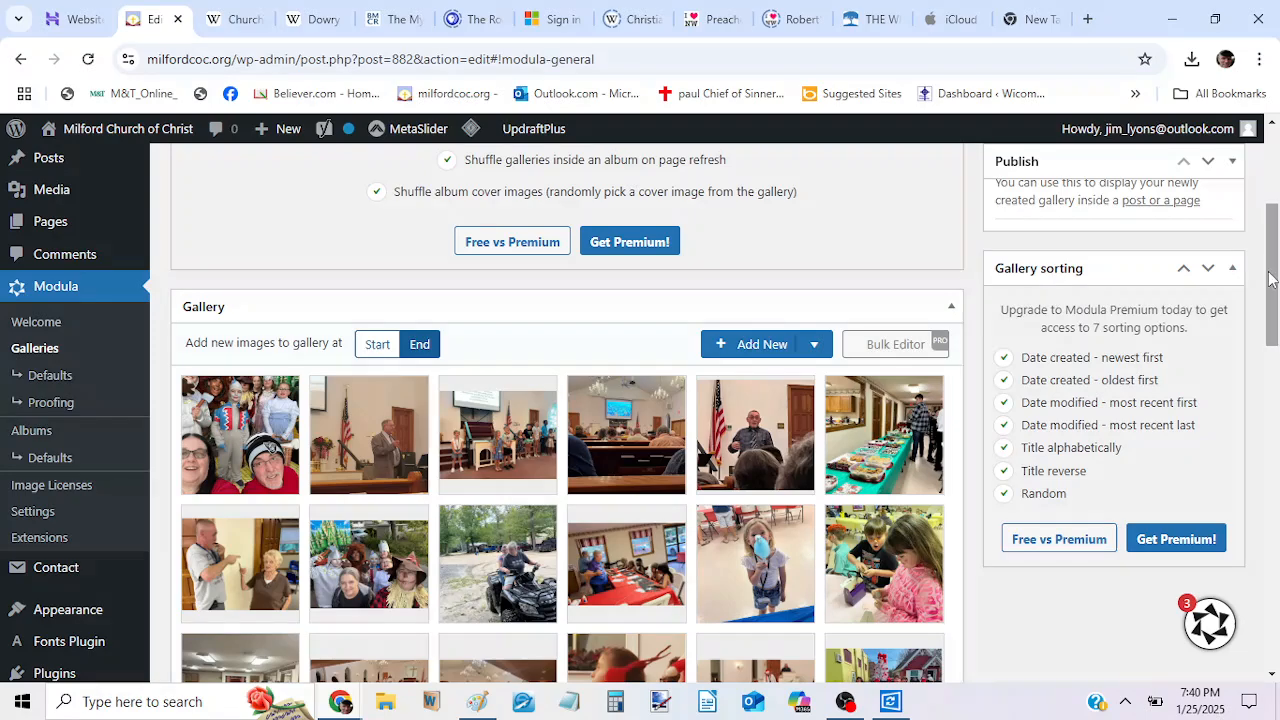
Reposition the costume photo from the gallery's end to directly after the costume group photo in the second row.
{"action": "left_click_drag", "start_coordinate": [1272, 283], "coordinate": [1273, 312]}
{"action": "scroll", "coordinate": [940, 372], "scroll_direction": "down", "scroll_amount": 3}
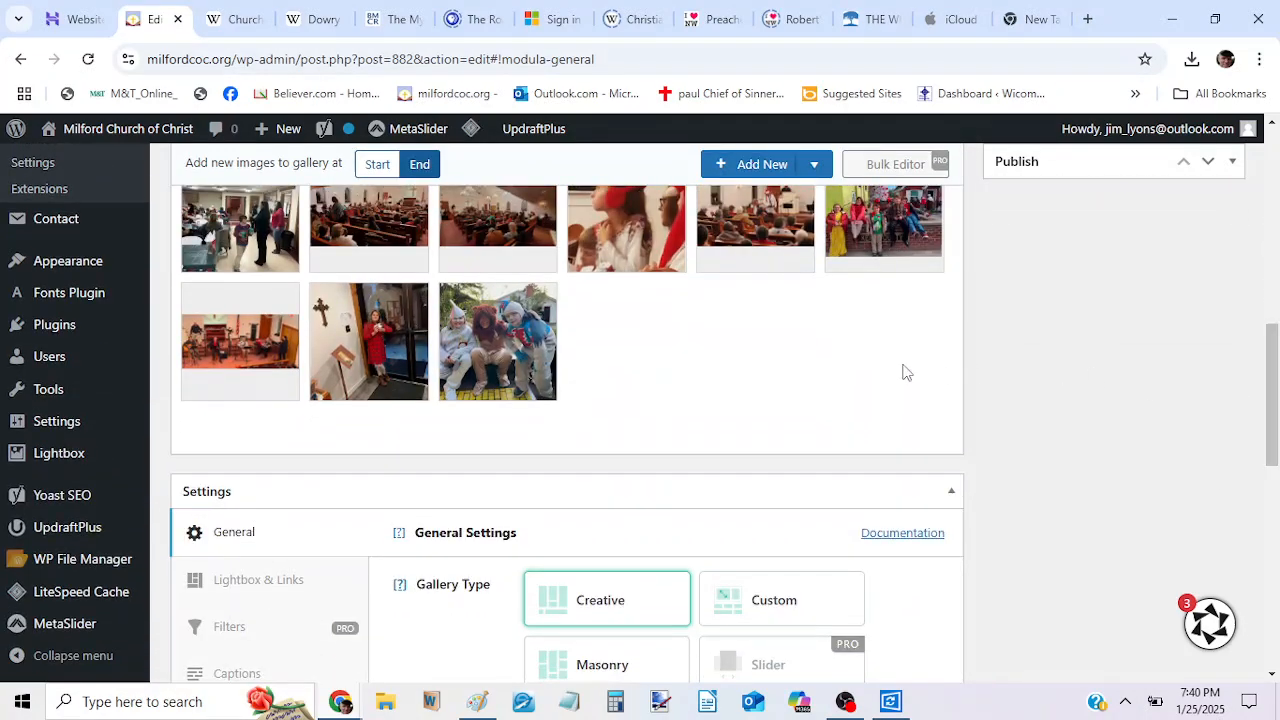
{"action": "left_click_drag", "start_coordinate": [1272, 428], "coordinate": [1272, 369]}
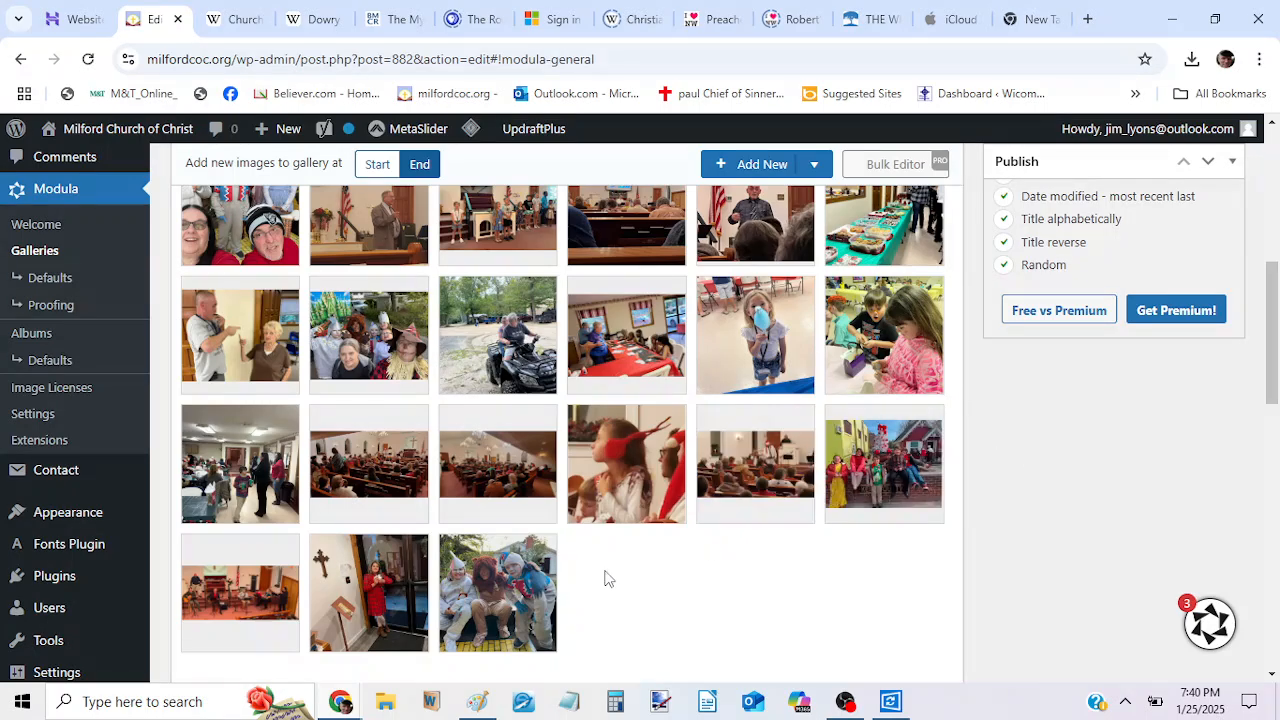
{"action": "mouse_move", "coordinate": [526, 600]}
{"action": "left_click_drag", "start_coordinate": [511, 594], "coordinate": [513, 345]}
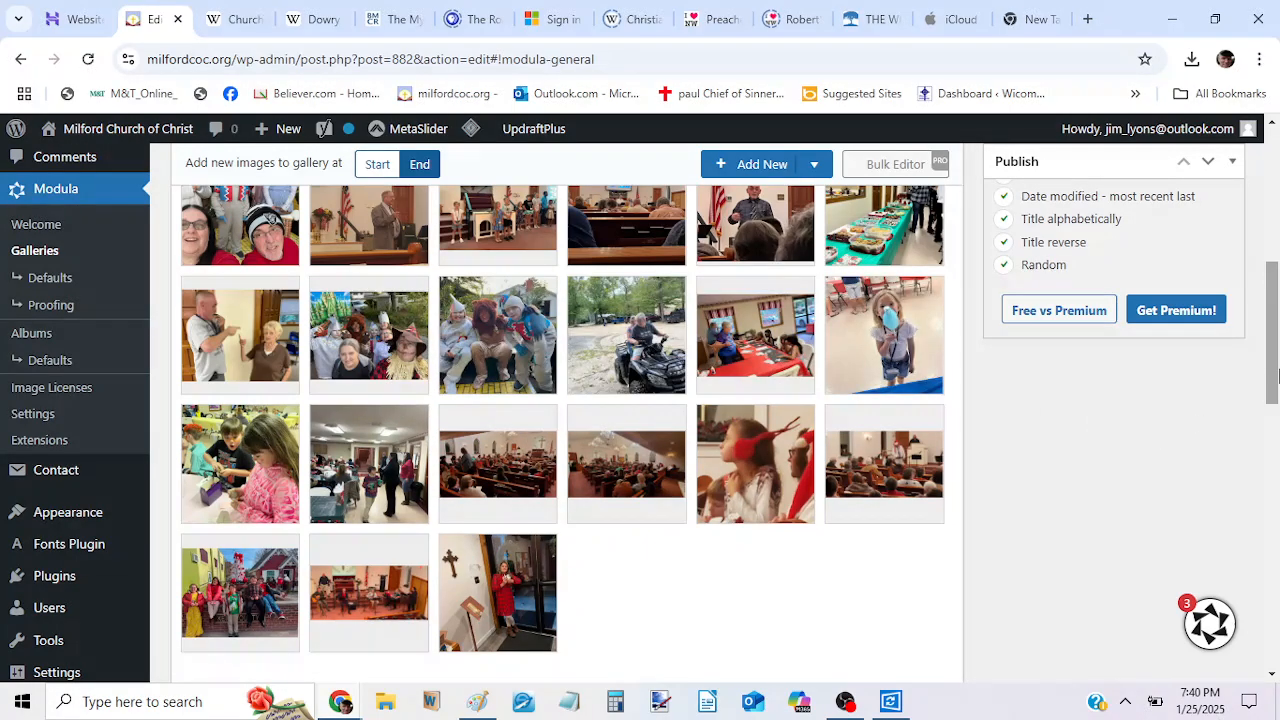
Expand the gallery's publishing options and update New Gallery to save the photo's new position.
{"action": "left_click_drag", "start_coordinate": [1276, 358], "coordinate": [1172, 347]}
{"action": "scroll", "coordinate": [1172, 347], "scroll_direction": "up", "scroll_amount": 5}
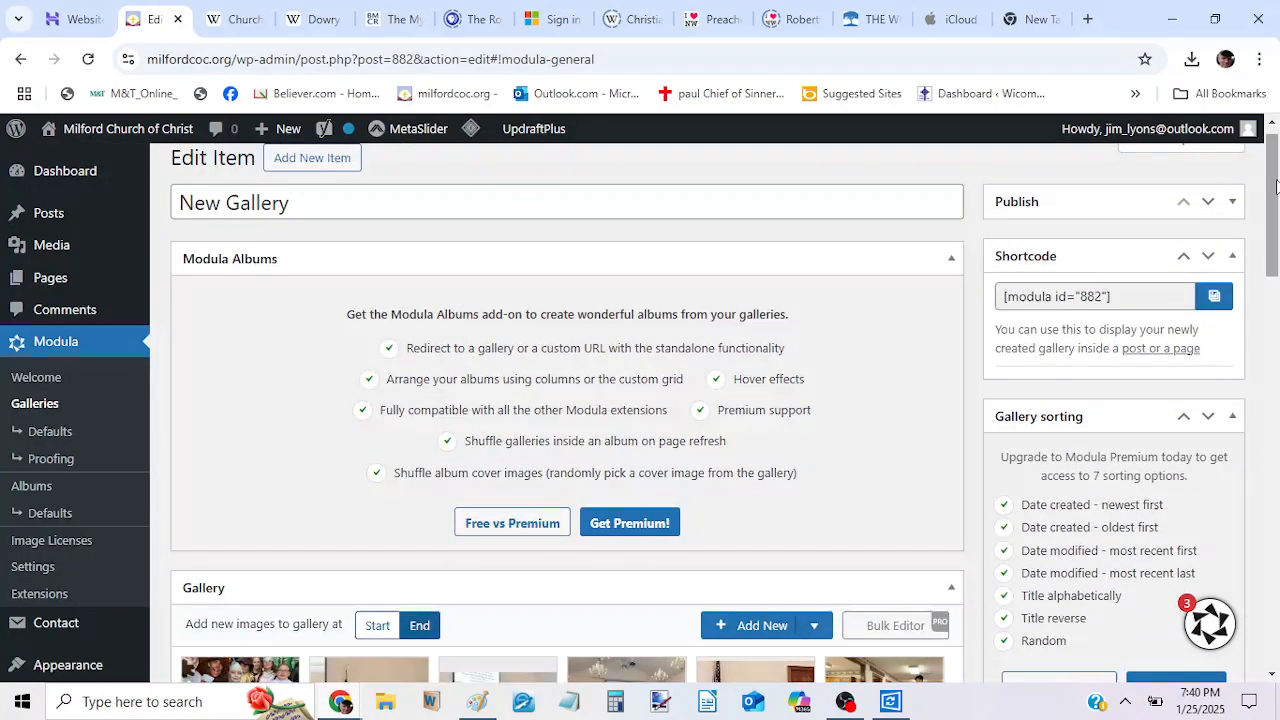
{"action": "mouse_move", "coordinate": [1276, 187]}
{"action": "left_mouse_down"}
{"action": "mouse_move", "coordinate": [1265, 588]}
{"action": "mouse_move", "coordinate": [1272, 162]}
{"action": "left_mouse_up"}
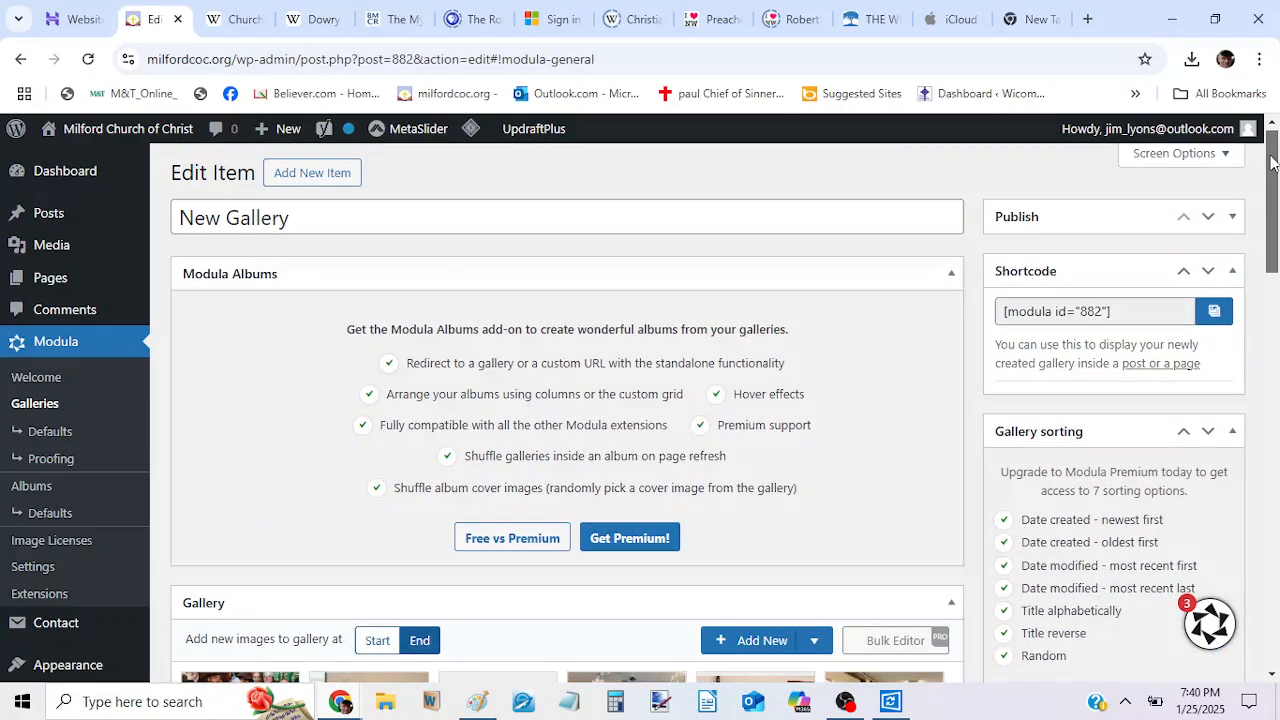
{"action": "left_click", "coordinate": [1232, 216]}
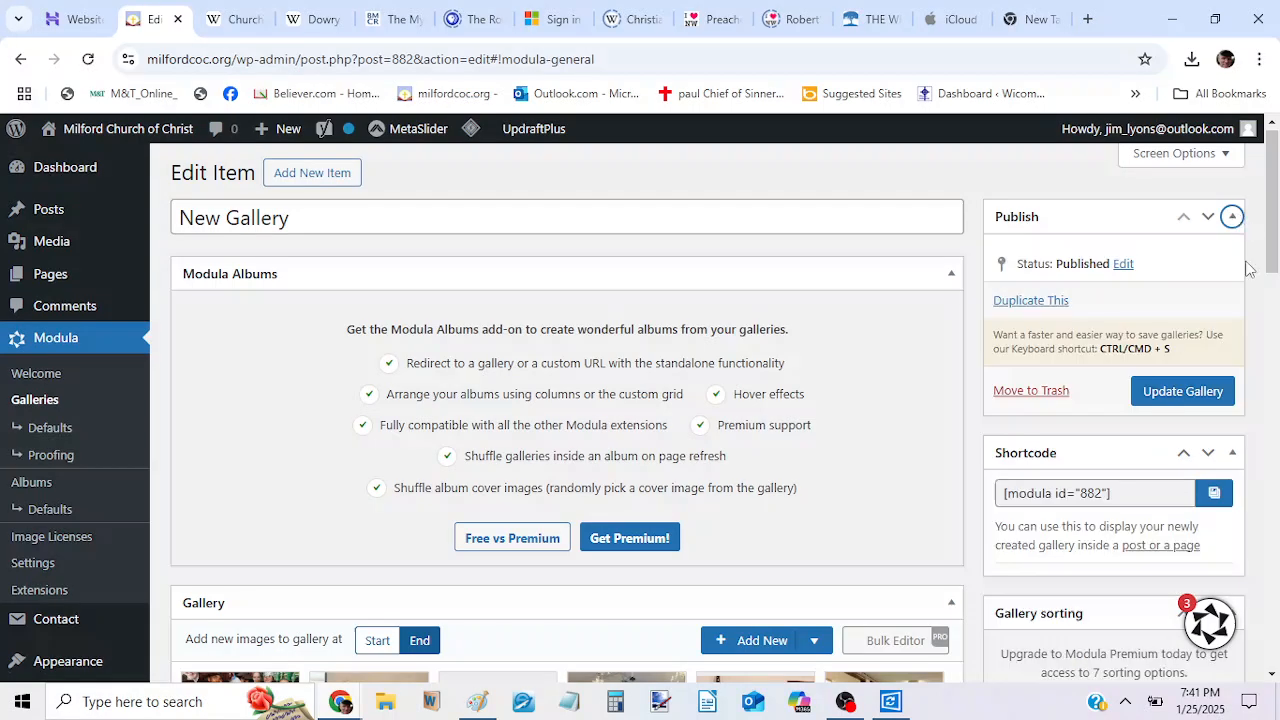
{"action": "left_click_drag", "start_coordinate": [1272, 268], "coordinate": [1272, 276]}
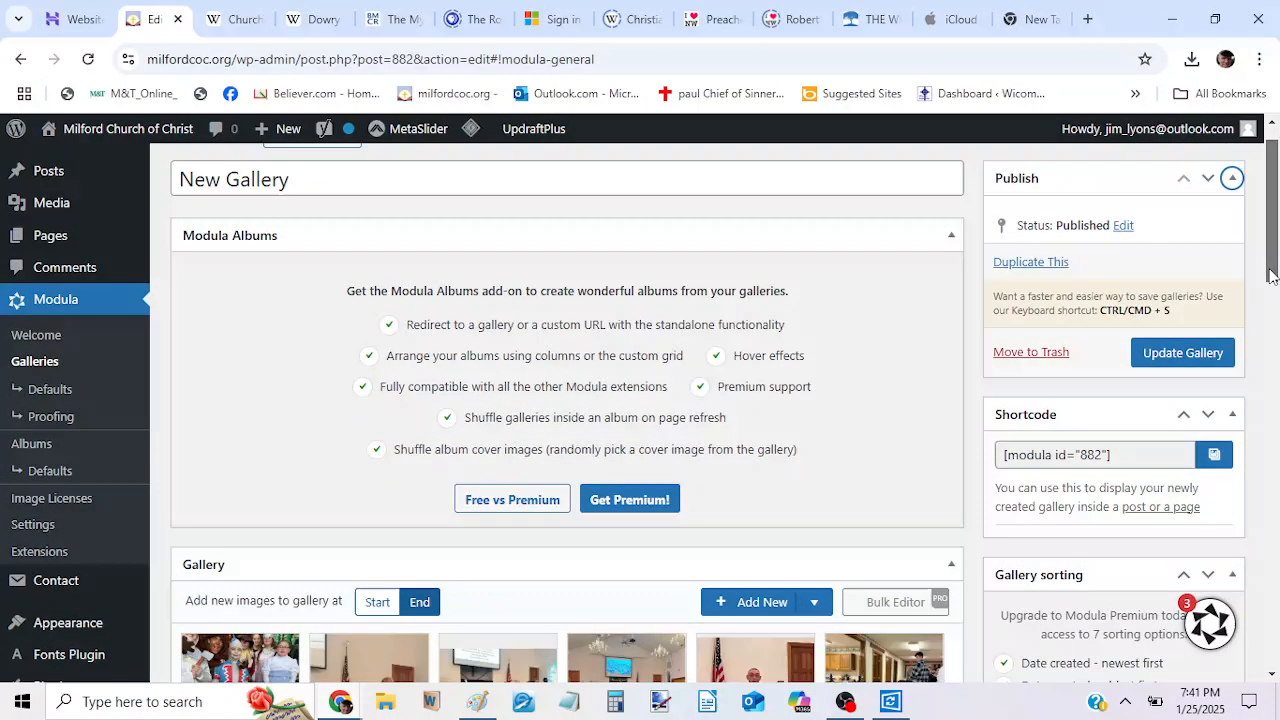
{"action": "left_click", "coordinate": [1165, 355]}
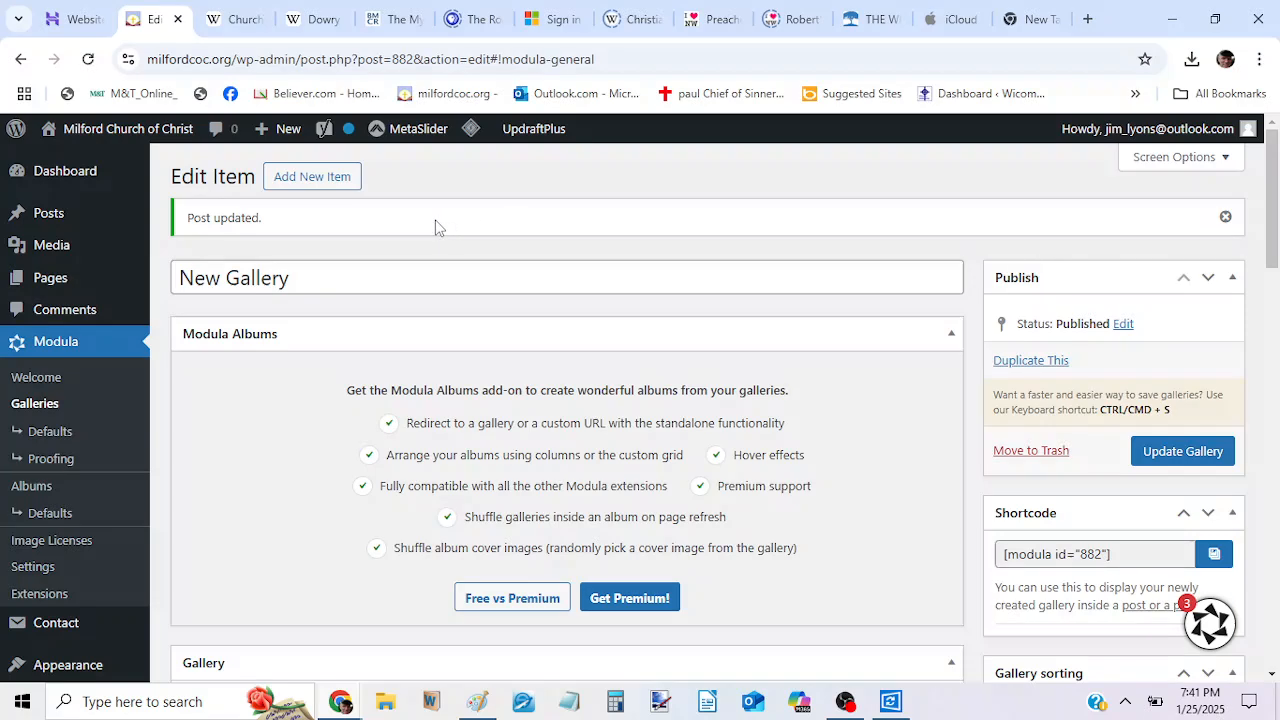
Visit the live site's GALLERY page and check the costume photo's placement beside the costume group photo.
{"action": "mouse_move", "coordinate": [131, 140]}
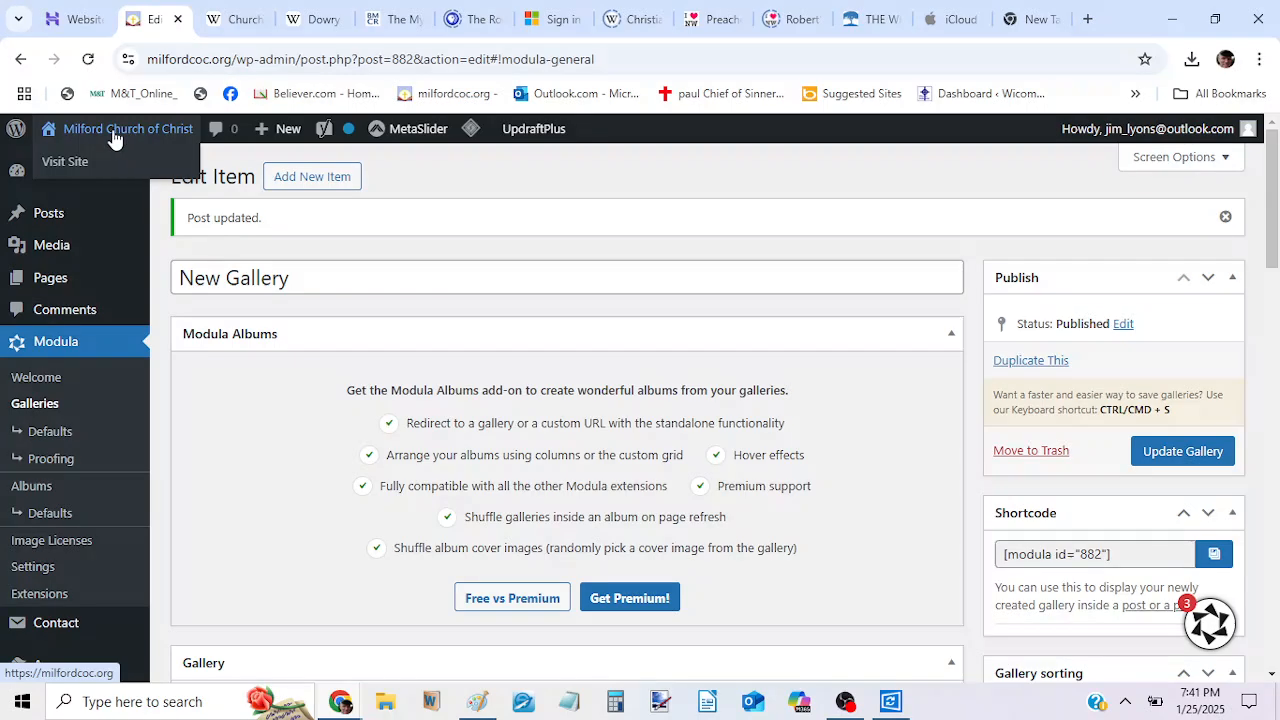
{"action": "left_click", "coordinate": [63, 166]}
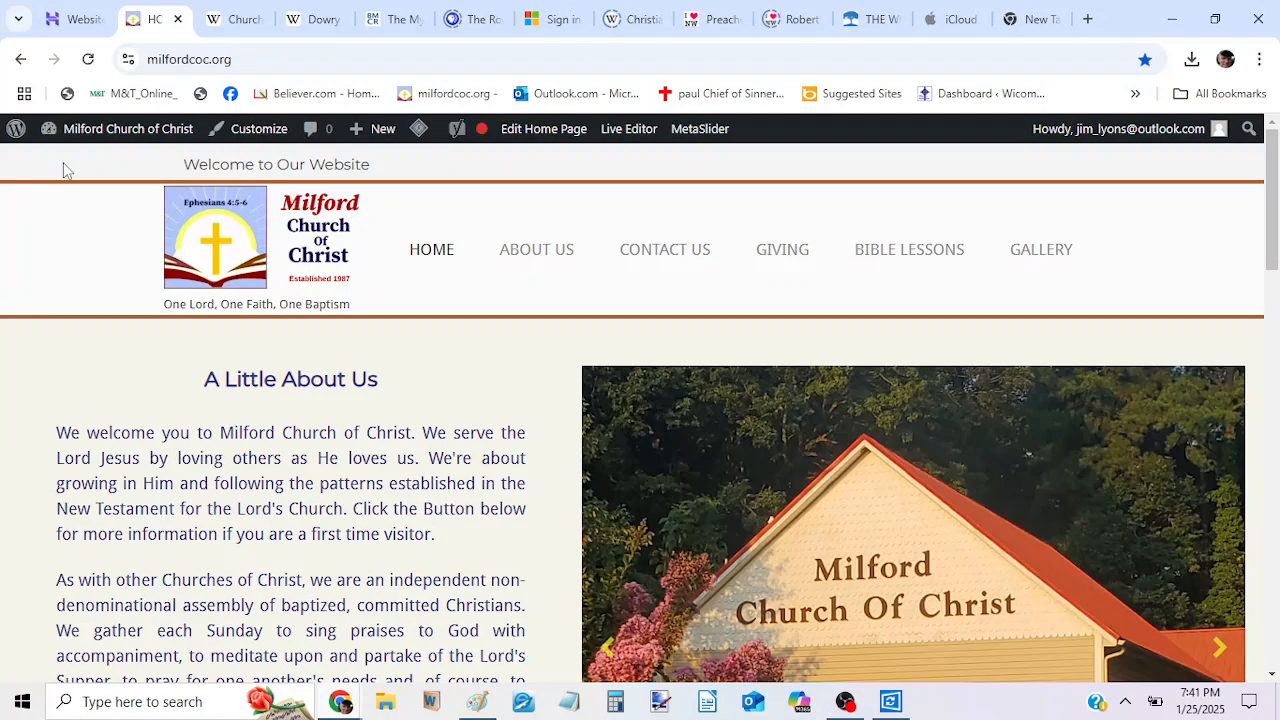
{"action": "left_click", "coordinate": [1056, 265]}
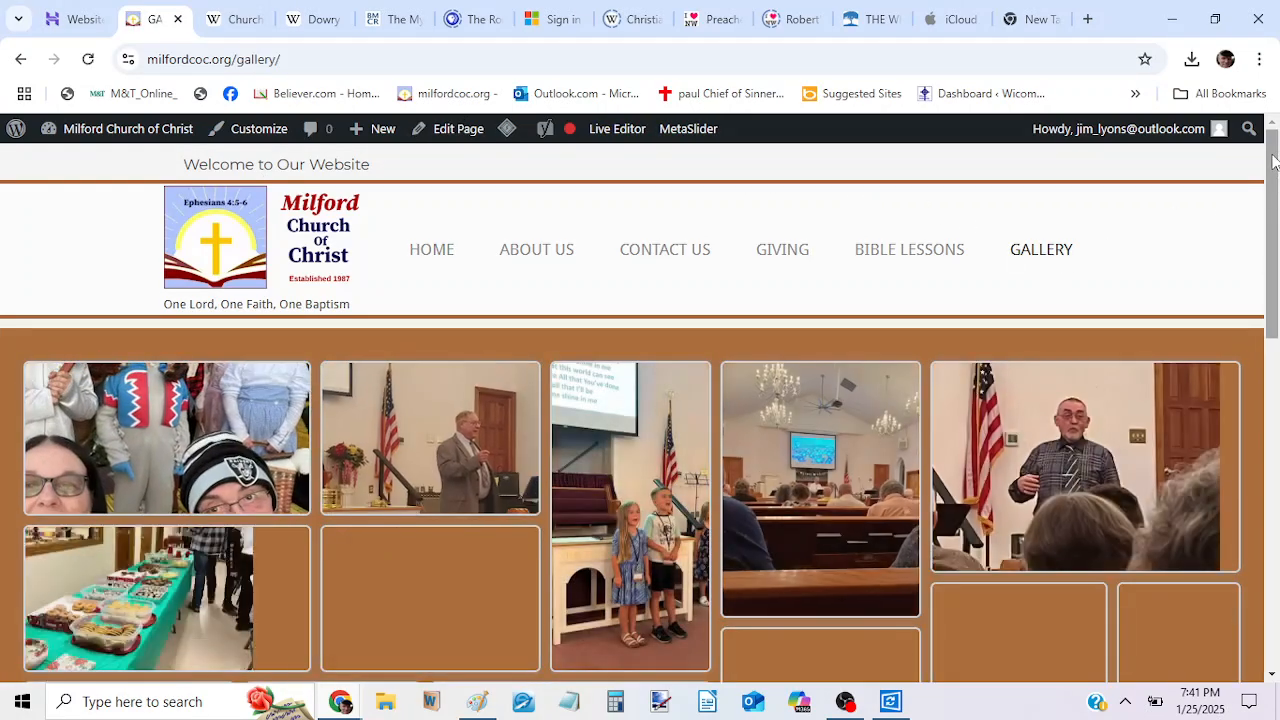
{"action": "scroll", "coordinate": [1275, 195], "scroll_direction": "down", "scroll_amount": 1}
{"action": "scroll", "coordinate": [1275, 195], "scroll_direction": "down", "scroll_amount": 2}
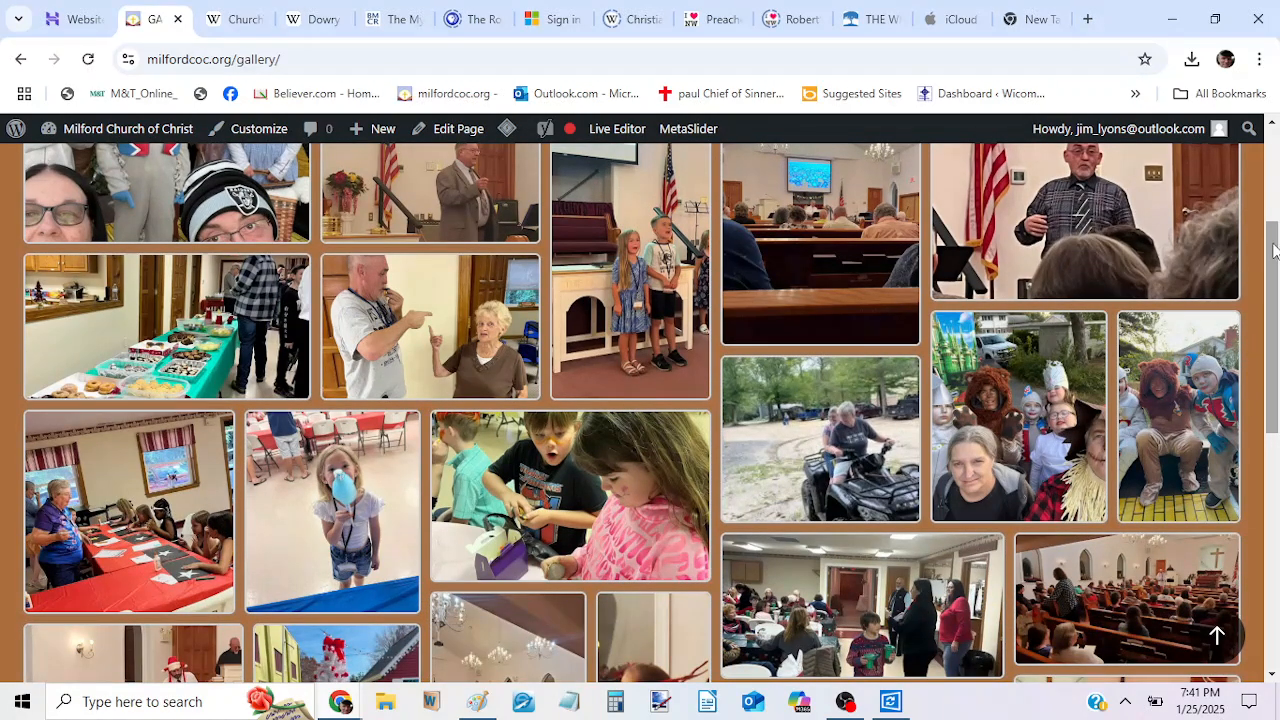
{"action": "scroll", "coordinate": [1273, 250], "scroll_direction": "up", "scroll_amount": 3}
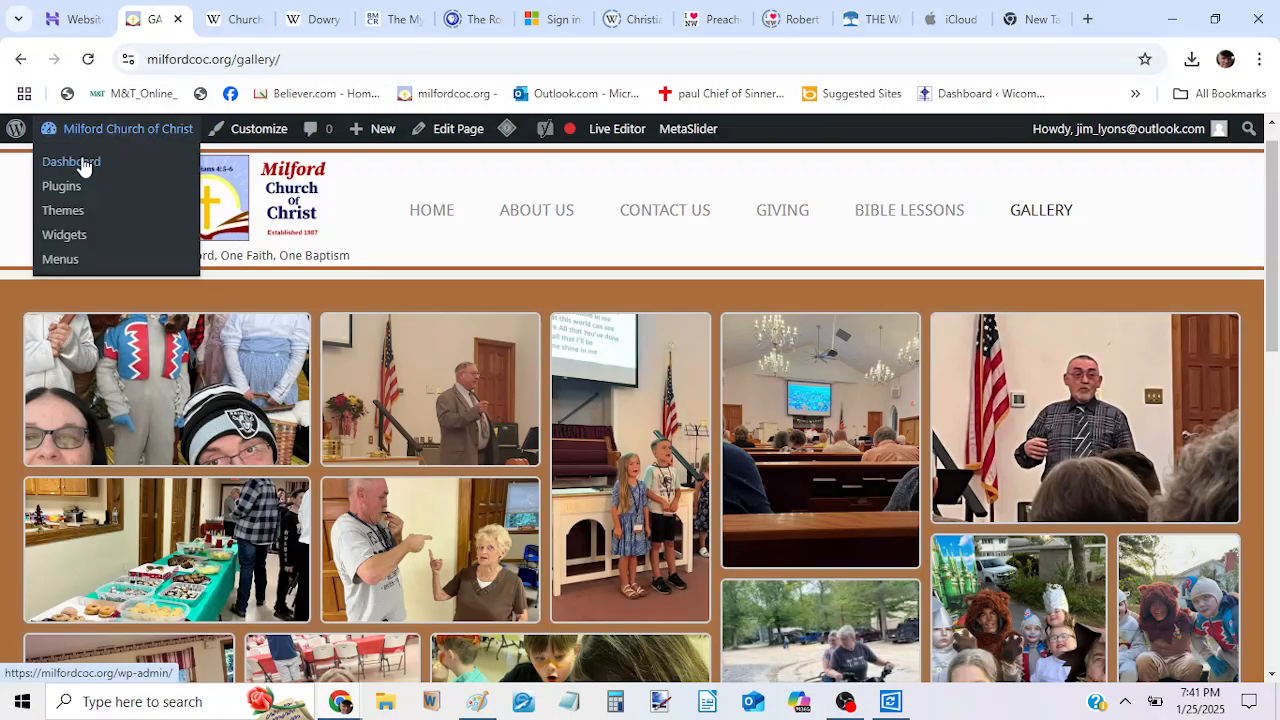
Return to the WordPress dashboard and open the HOME page's SiteOrigin Layout Slider widget for editing.
{"action": "left_click", "coordinate": [84, 166]}
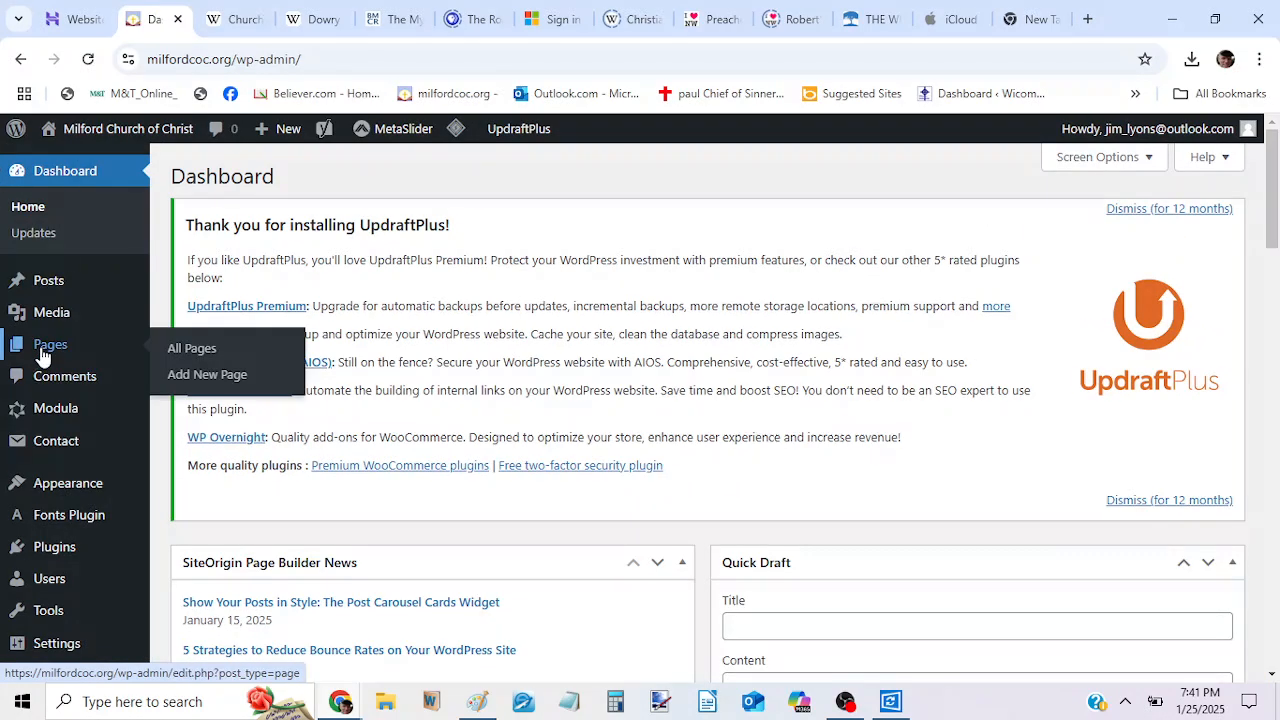
{"action": "mouse_move", "coordinate": [122, 352]}
{"action": "left_click", "coordinate": [172, 352]}
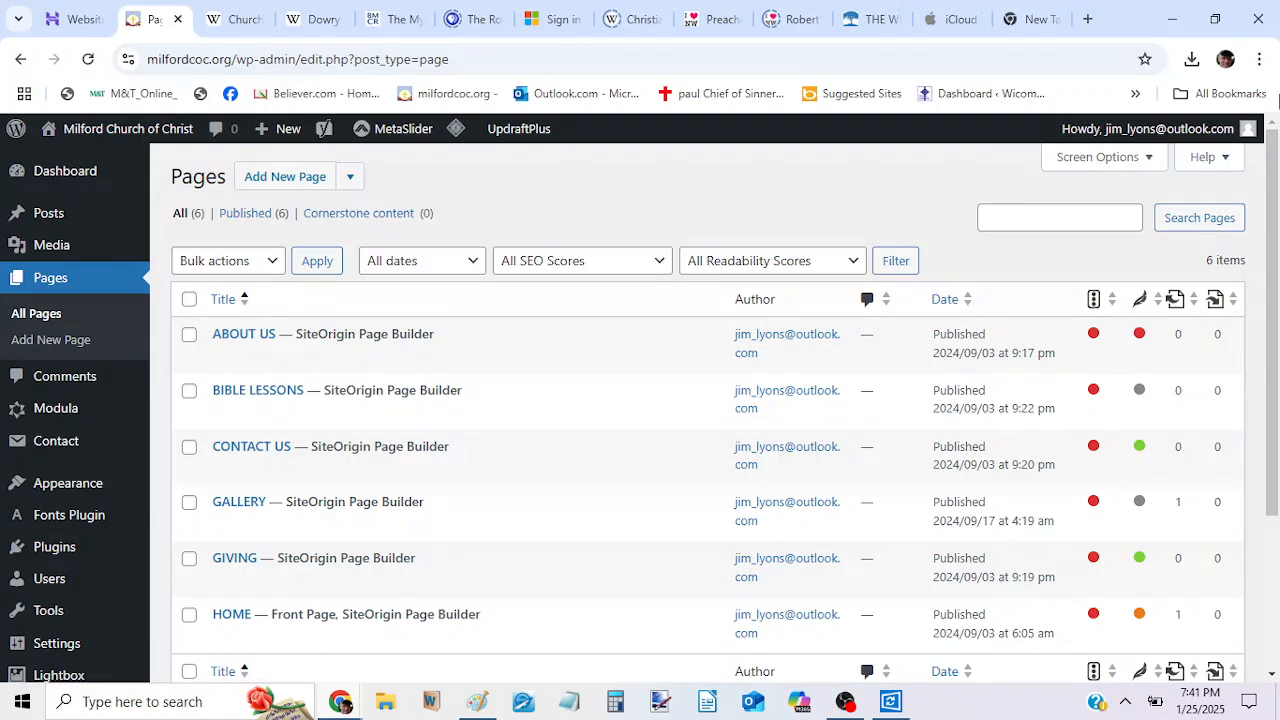
{"action": "left_click_drag", "start_coordinate": [1272, 154], "coordinate": [1273, 240]}
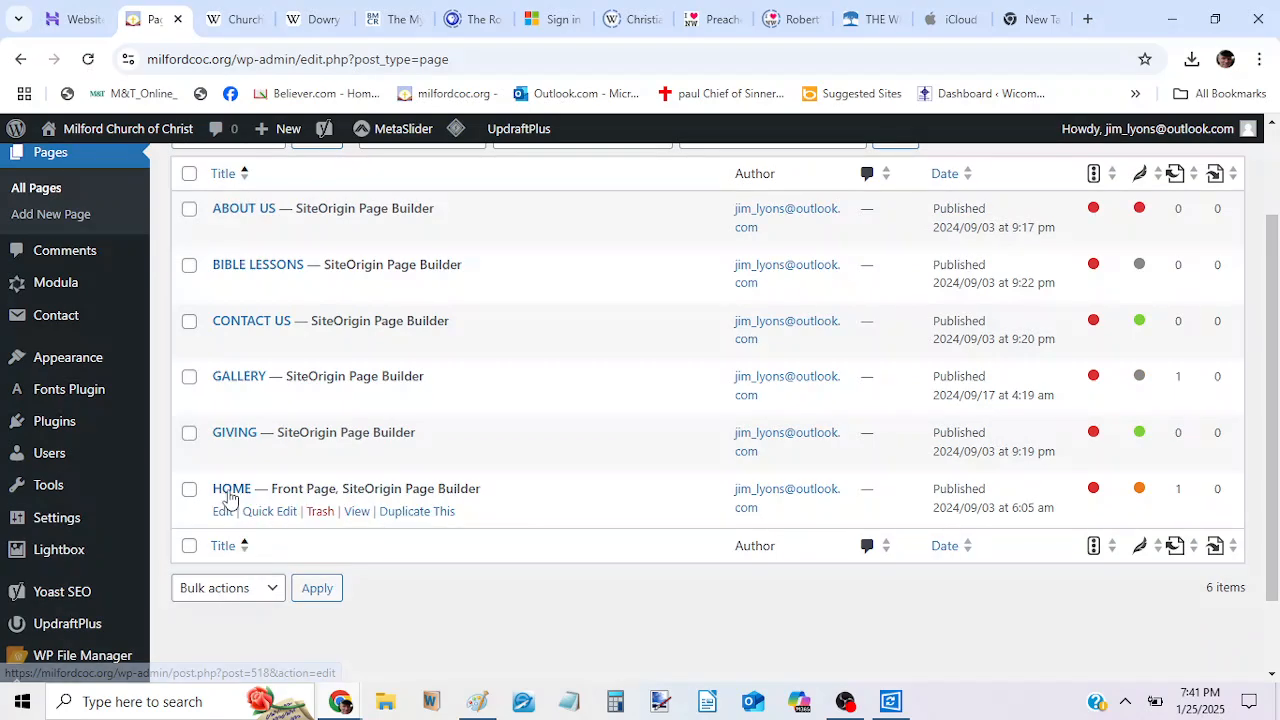
{"action": "left_click", "coordinate": [222, 512]}
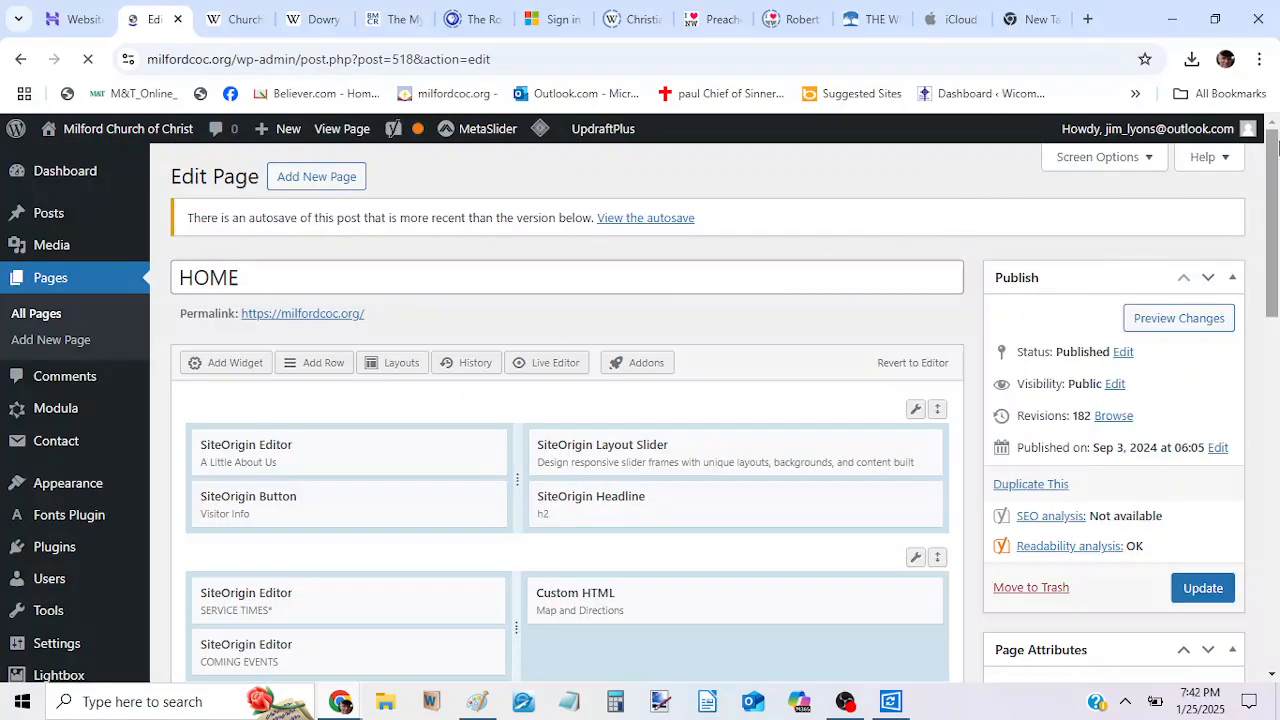
{"action": "left_click_drag", "start_coordinate": [1273, 150], "coordinate": [1273, 208]}
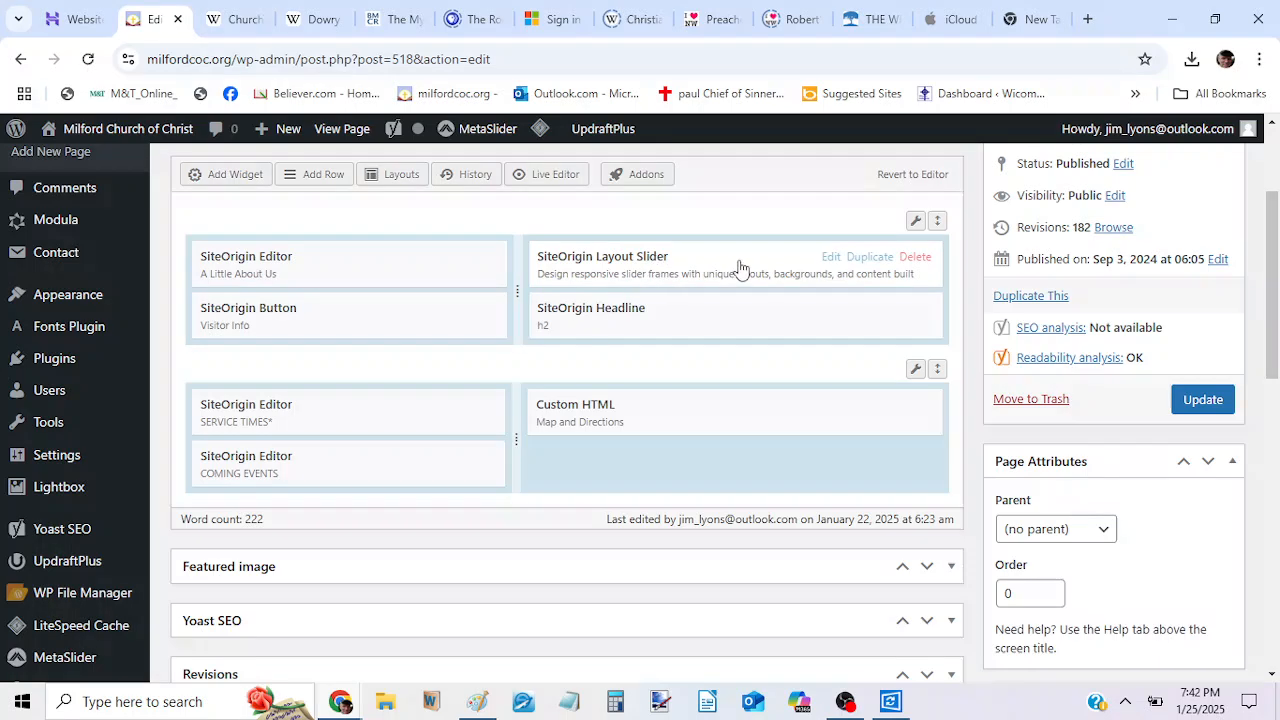
{"action": "left_click", "coordinate": [830, 258]}
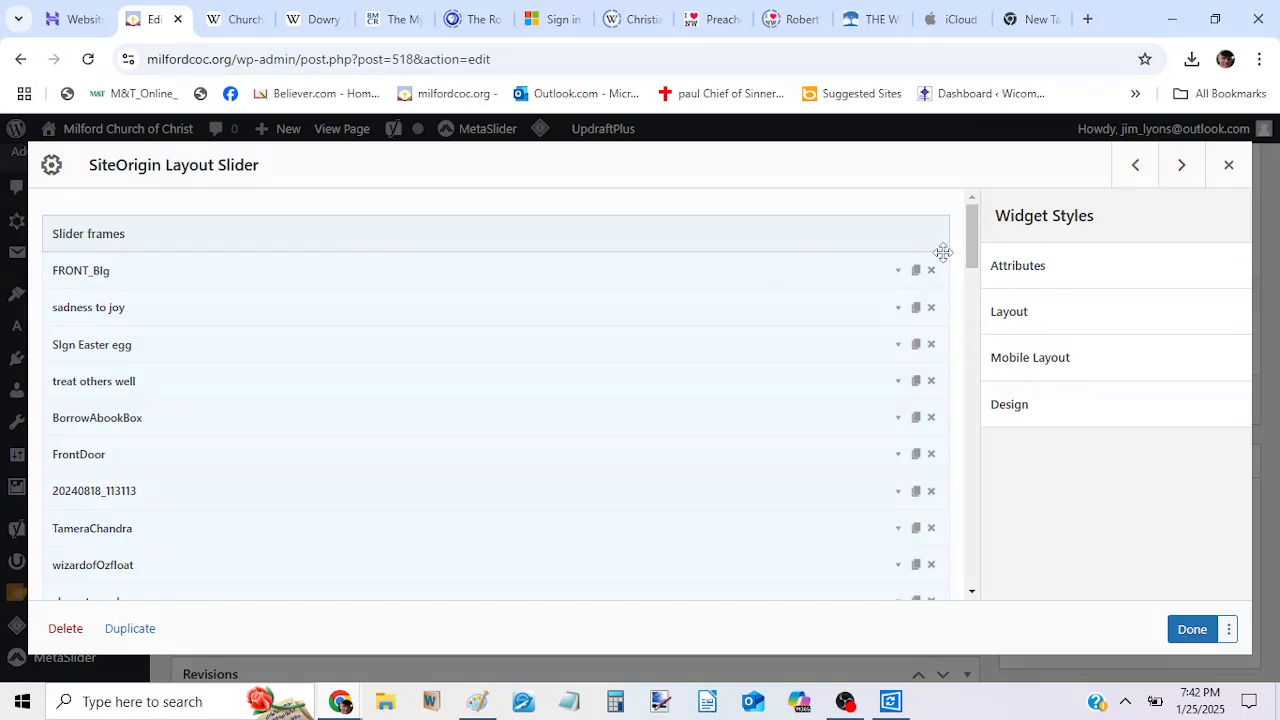
Duplicate the girlcottonCANDY frame at the end of the slider frames and expand the copy's background settings.
{"action": "left_click_drag", "start_coordinate": [971, 248], "coordinate": [973, 363]}
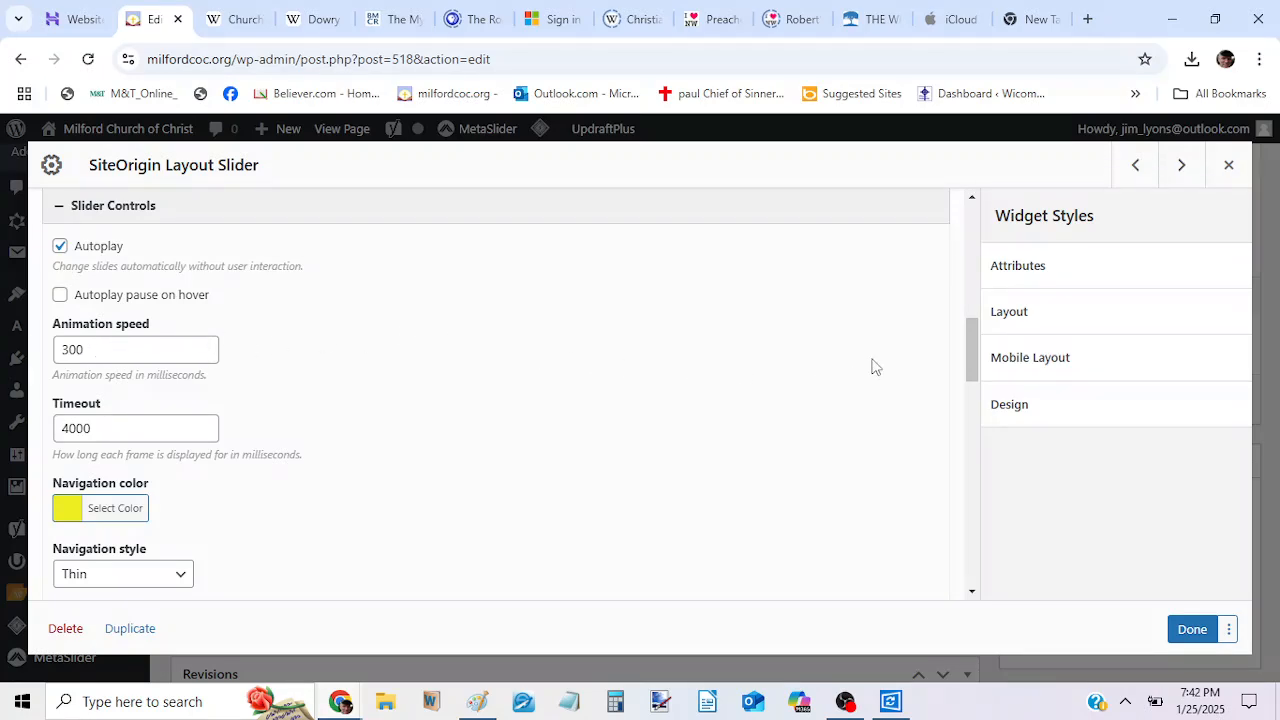
{"action": "left_click_drag", "start_coordinate": [967, 356], "coordinate": [967, 368]}
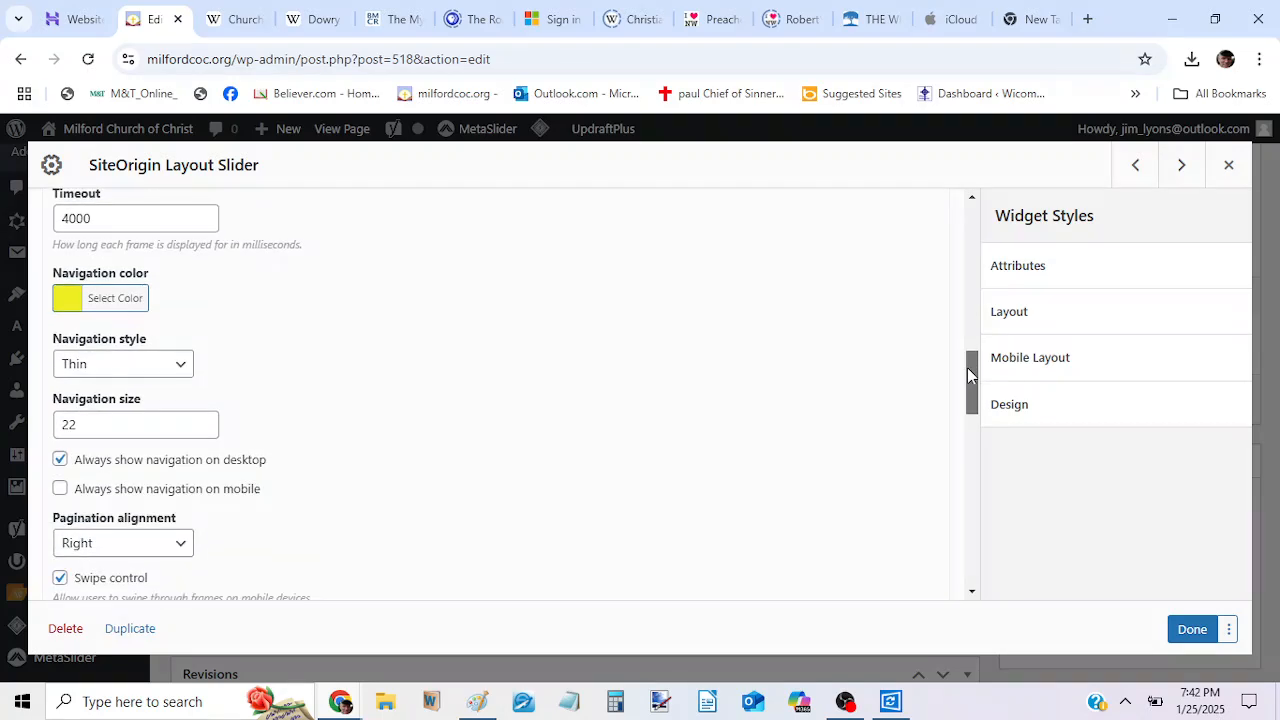
{"action": "left_click_drag", "start_coordinate": [968, 374], "coordinate": [968, 405]}
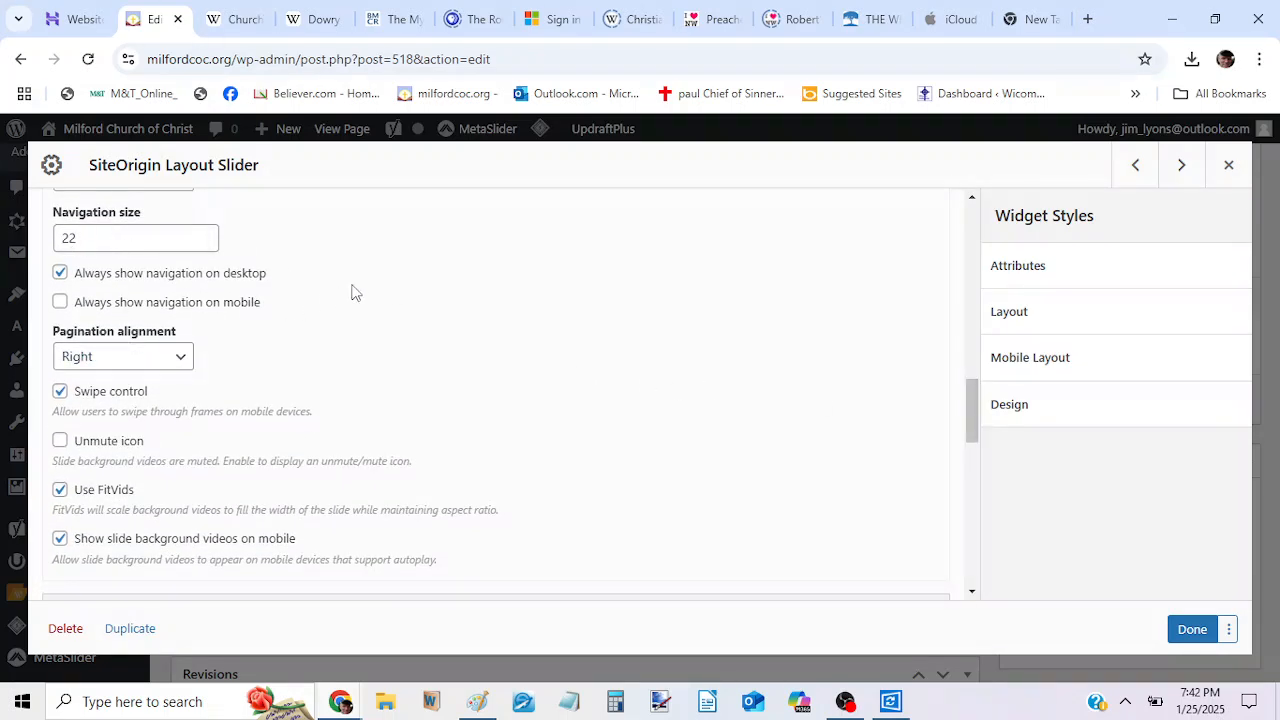
{"action": "left_click_drag", "start_coordinate": [966, 390], "coordinate": [958, 308]}
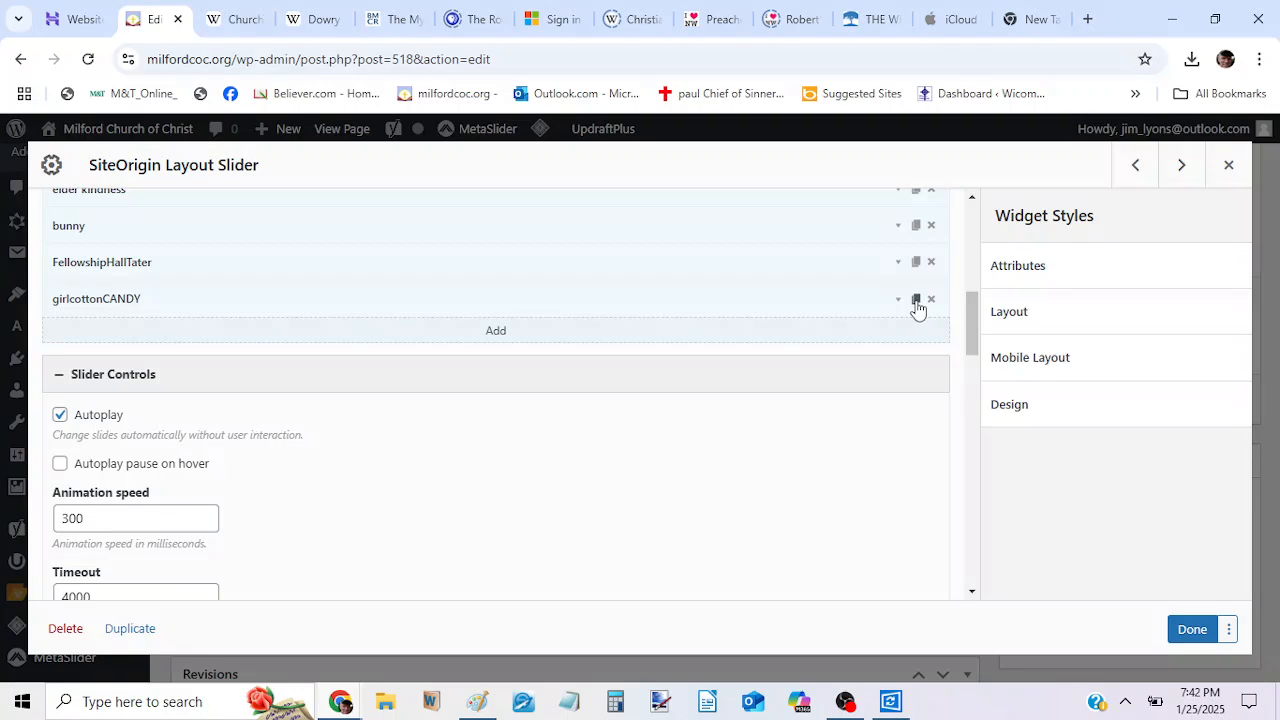
{"action": "left_click", "coordinate": [916, 300]}
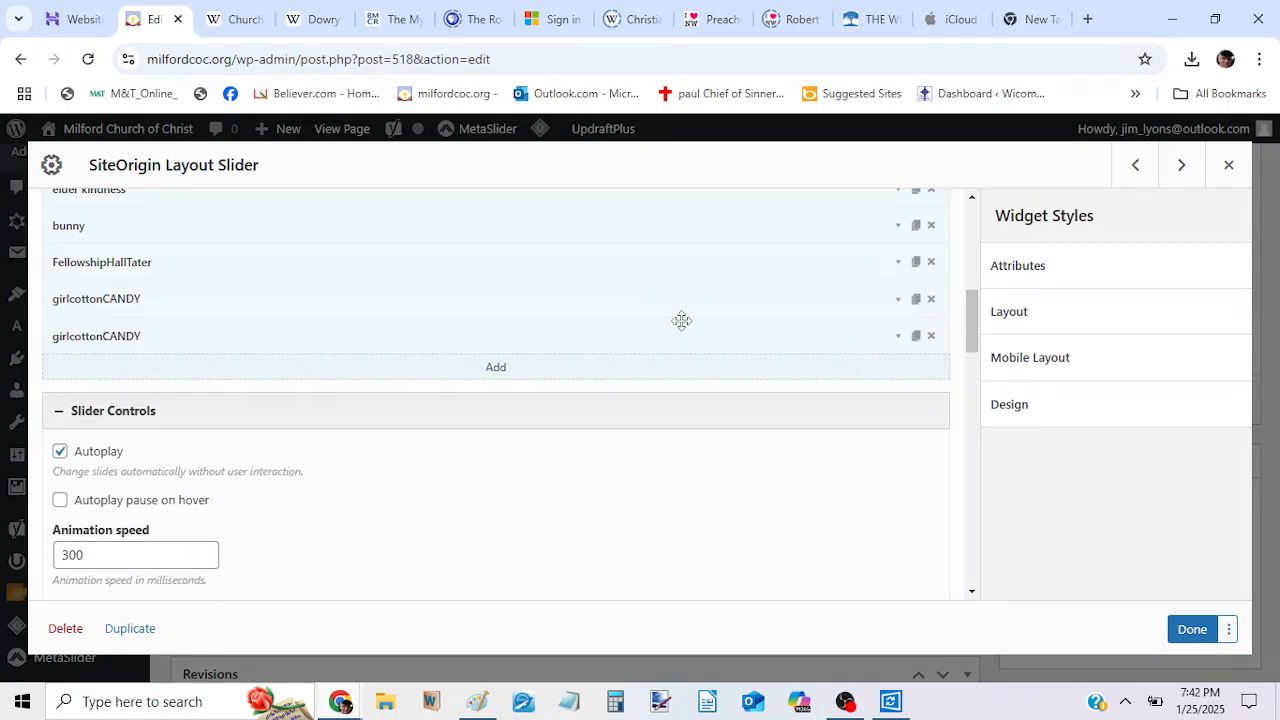
{"action": "left_click", "coordinate": [282, 342]}
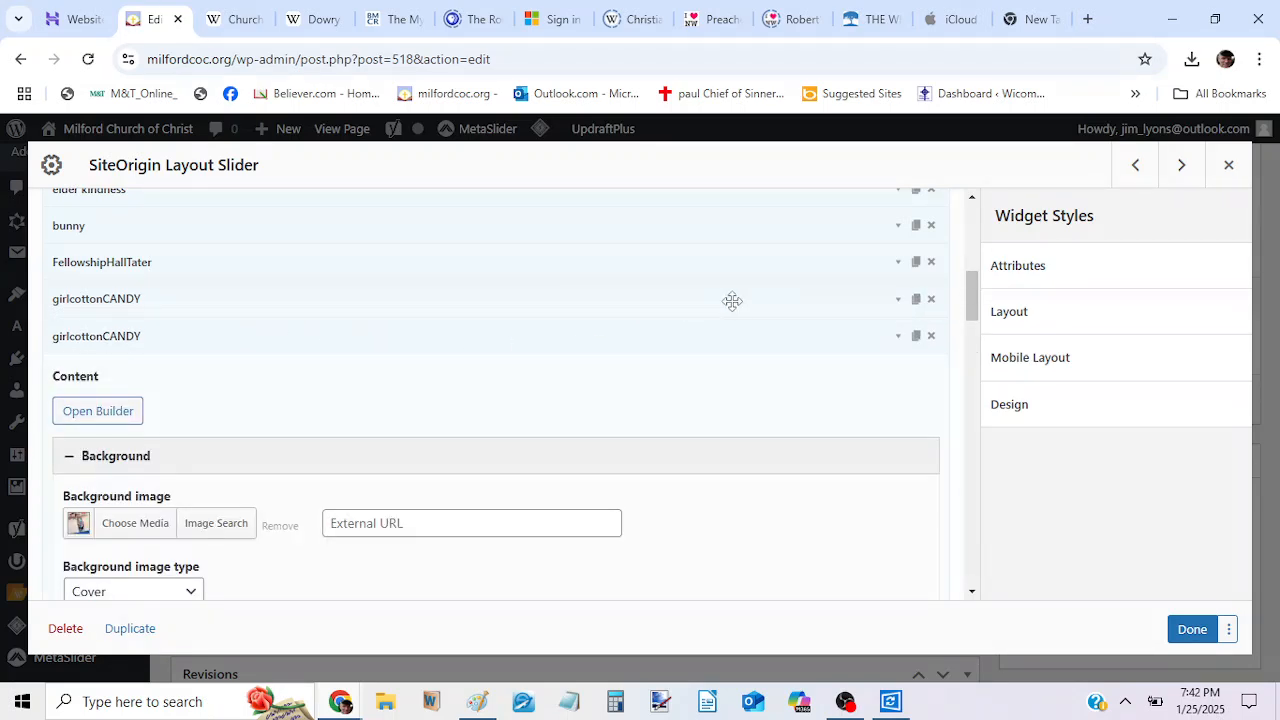
{"action": "left_click", "coordinate": [899, 340]}
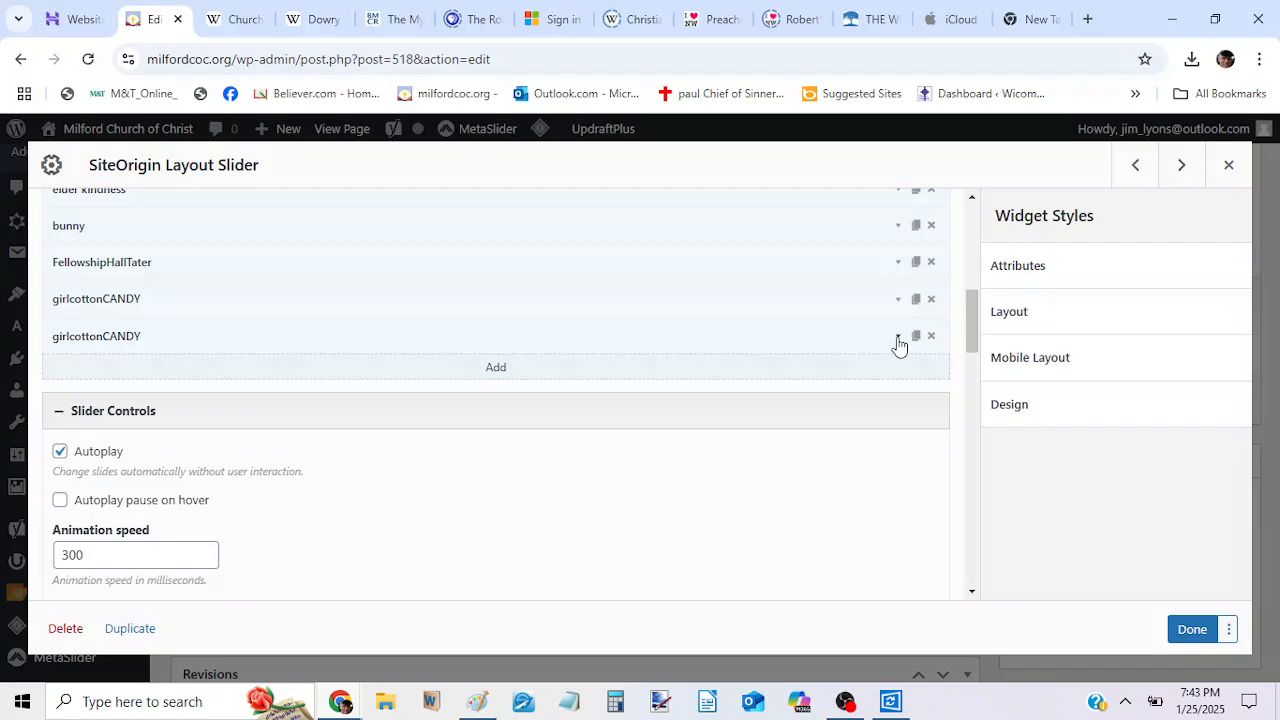
{"action": "left_click", "coordinate": [898, 340]}
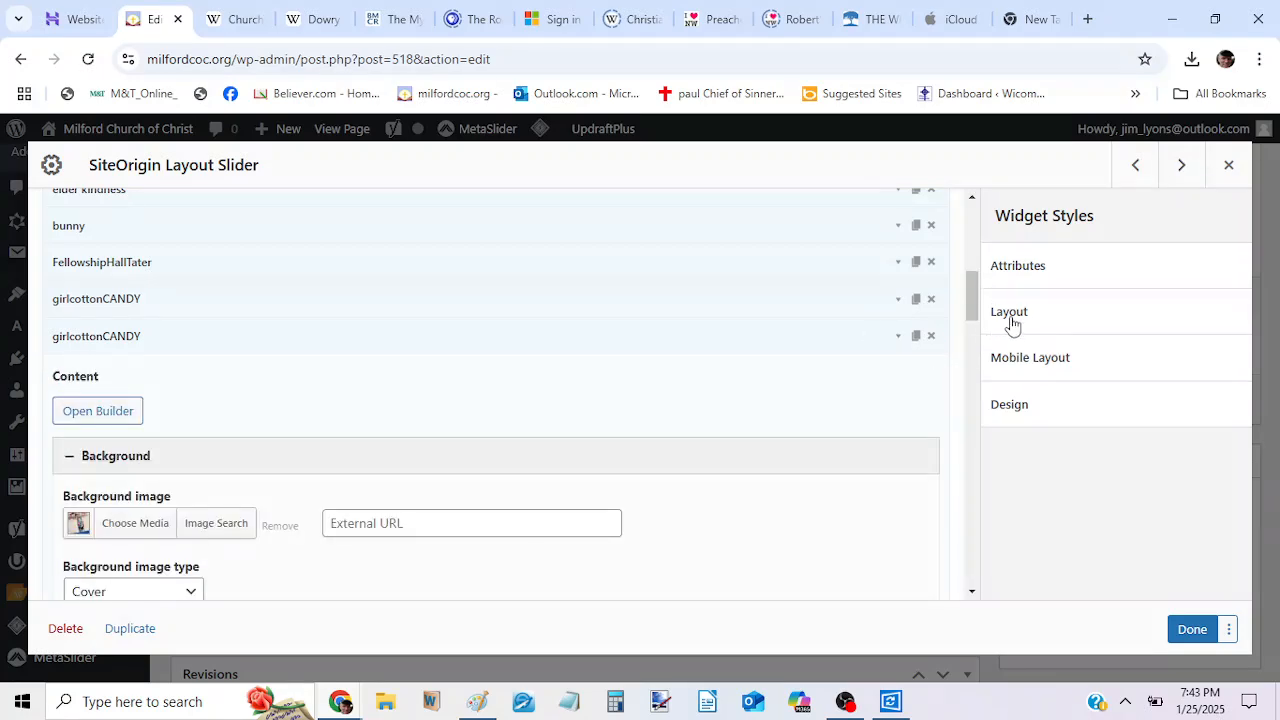
{"action": "left_click_drag", "start_coordinate": [975, 303], "coordinate": [975, 323]}
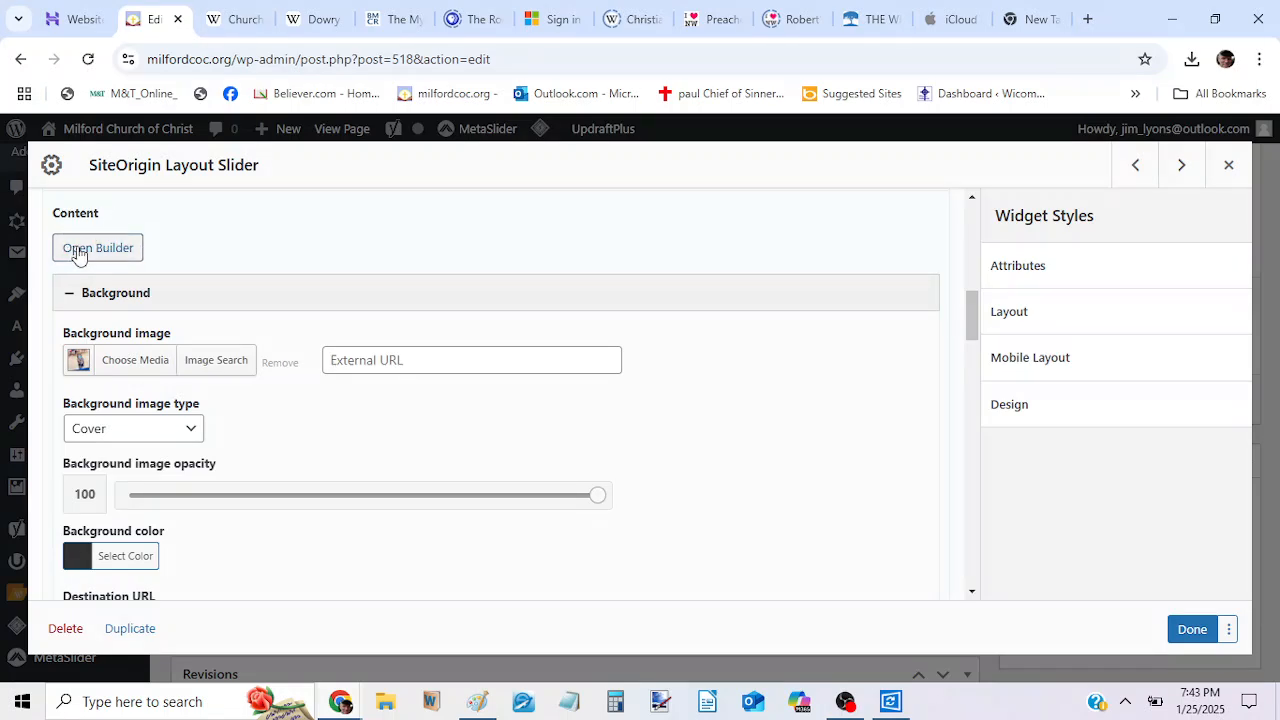
Replace the duplicated frame's background image with the congregation photo 20241215_181515 from the media library.
{"action": "left_click", "coordinate": [135, 362]}
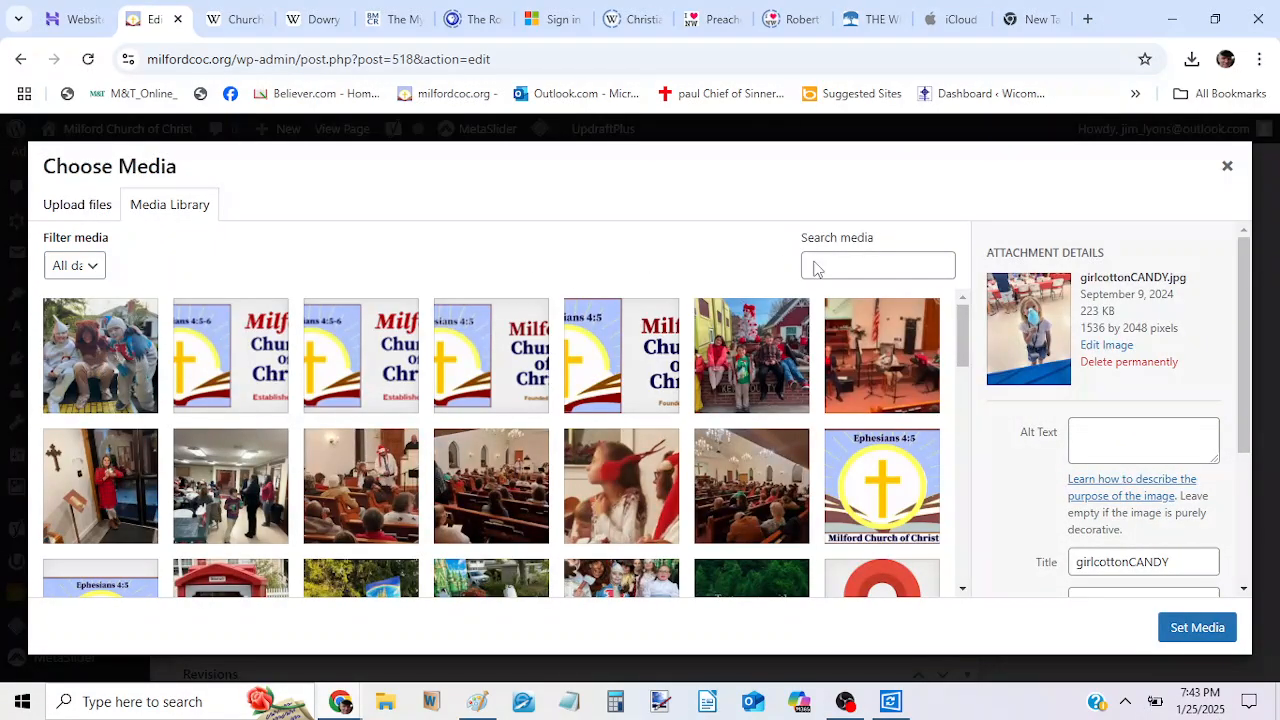
{"action": "scroll", "coordinate": [1150, 302], "scroll_direction": "down", "scroll_amount": 1}
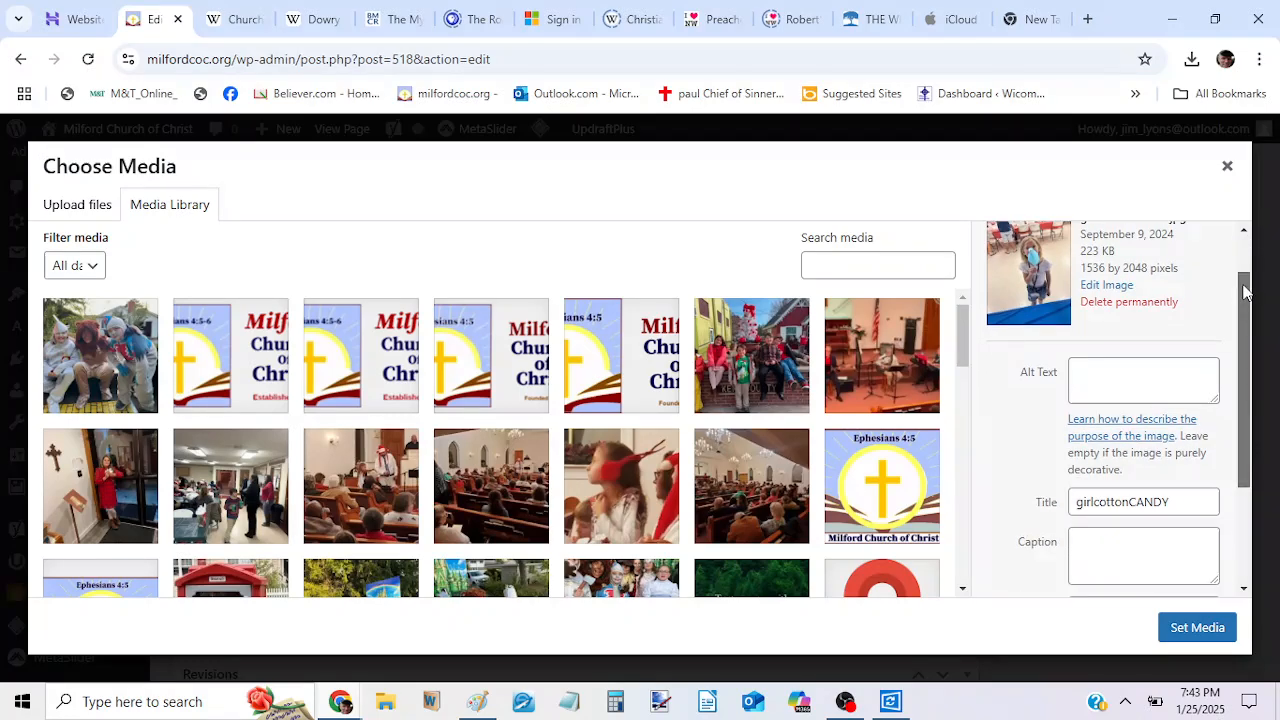
{"action": "mouse_move", "coordinate": [967, 330]}
{"action": "left_mouse_down"}
{"action": "mouse_move", "coordinate": [968, 563]}
{"action": "mouse_move", "coordinate": [945, 337]}
{"action": "left_mouse_up"}
{"action": "left_click", "coordinate": [103, 467]}
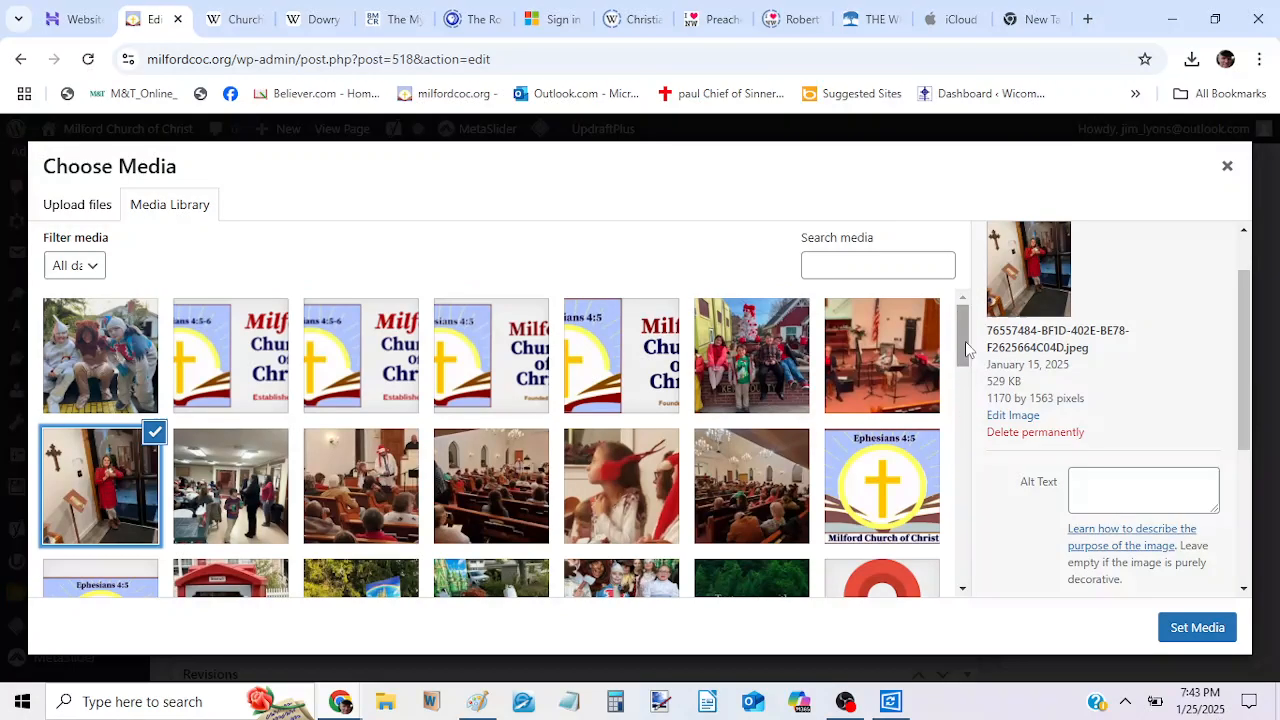
{"action": "left_click_drag", "start_coordinate": [960, 347], "coordinate": [960, 373]}
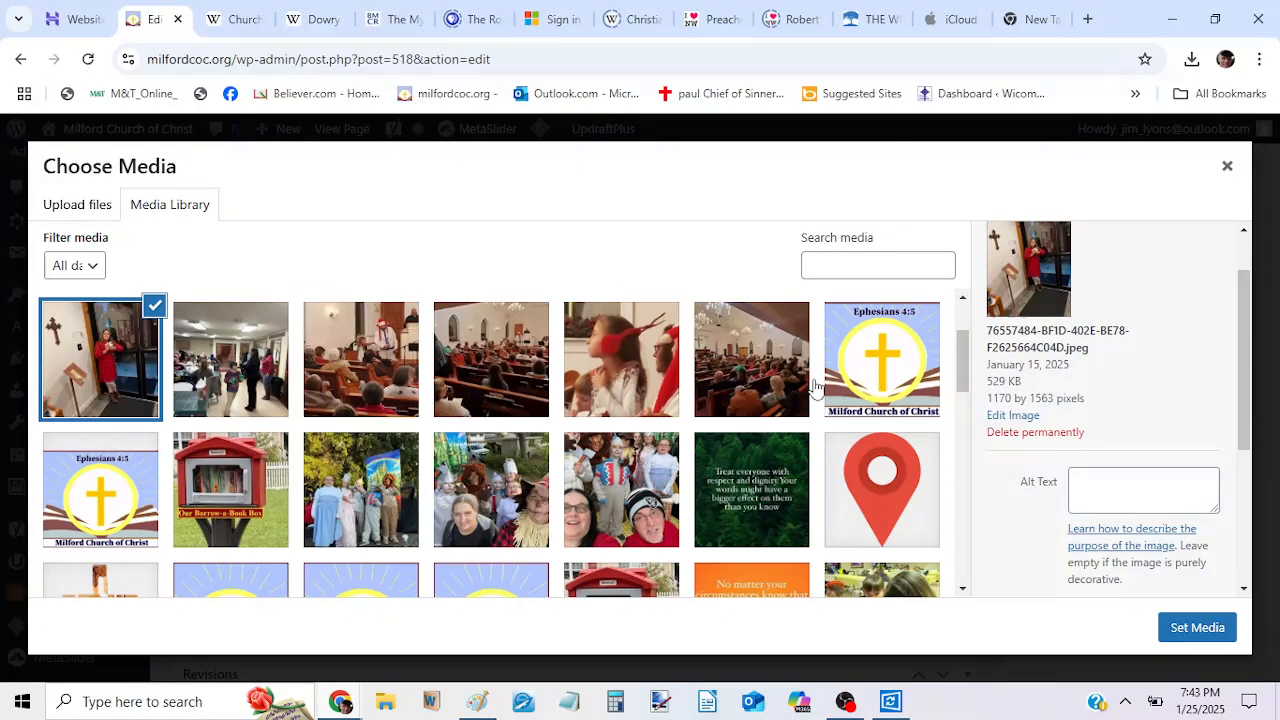
{"action": "left_click", "coordinate": [730, 380]}
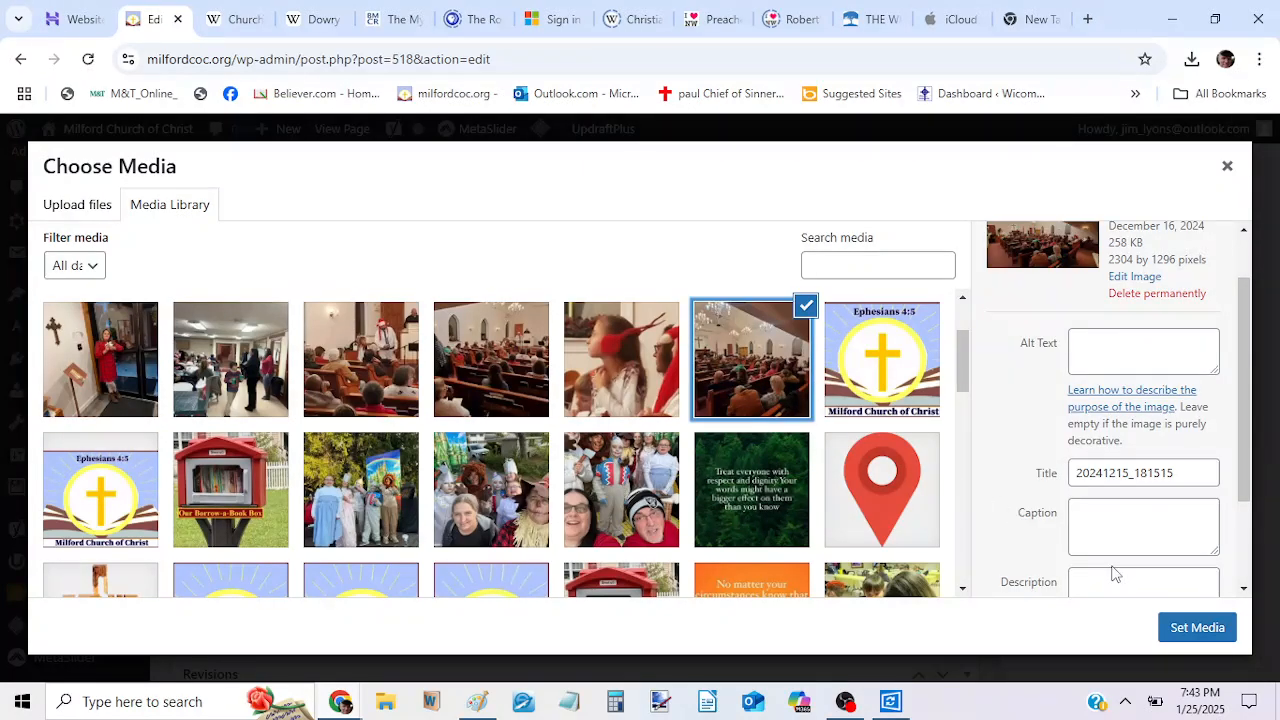
{"action": "left_click", "coordinate": [1197, 627]}
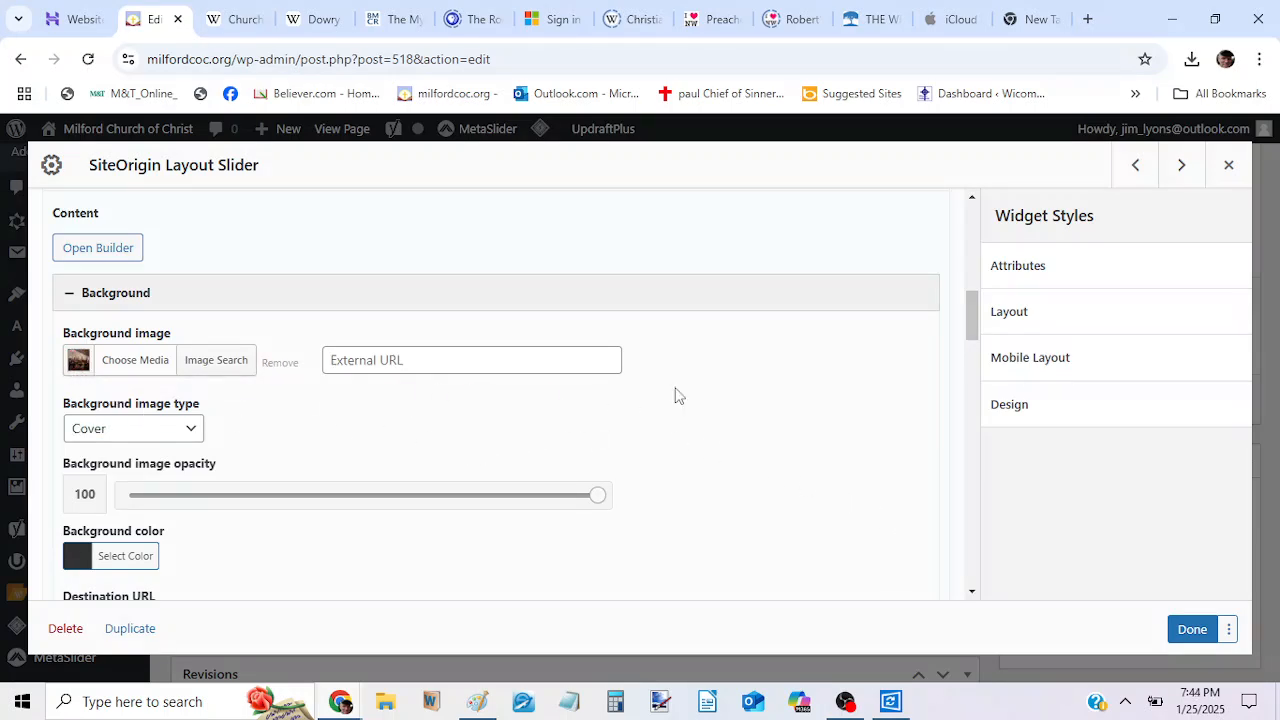
Check the new frame's remaining background settings and apply the Layout Slider changes to the HOME page layout.
{"action": "left_click_drag", "start_coordinate": [975, 306], "coordinate": [974, 323]}
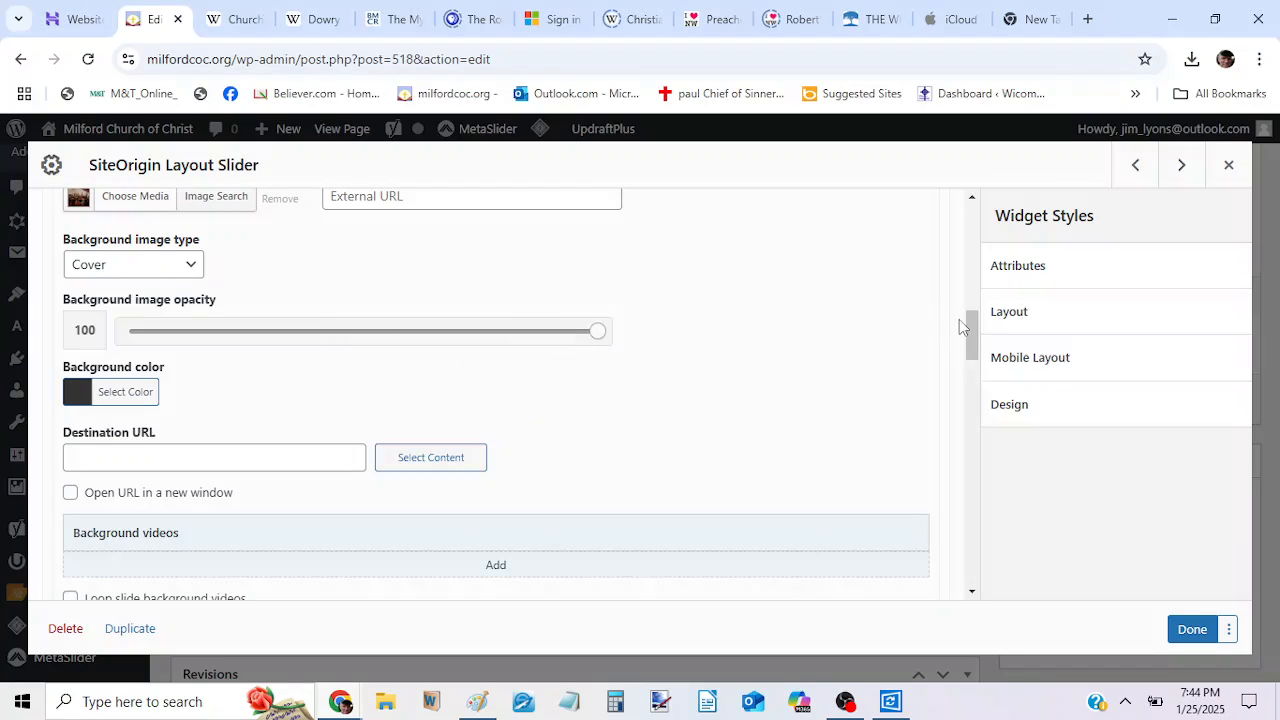
{"action": "left_click_drag", "start_coordinate": [971, 322], "coordinate": [968, 305]}
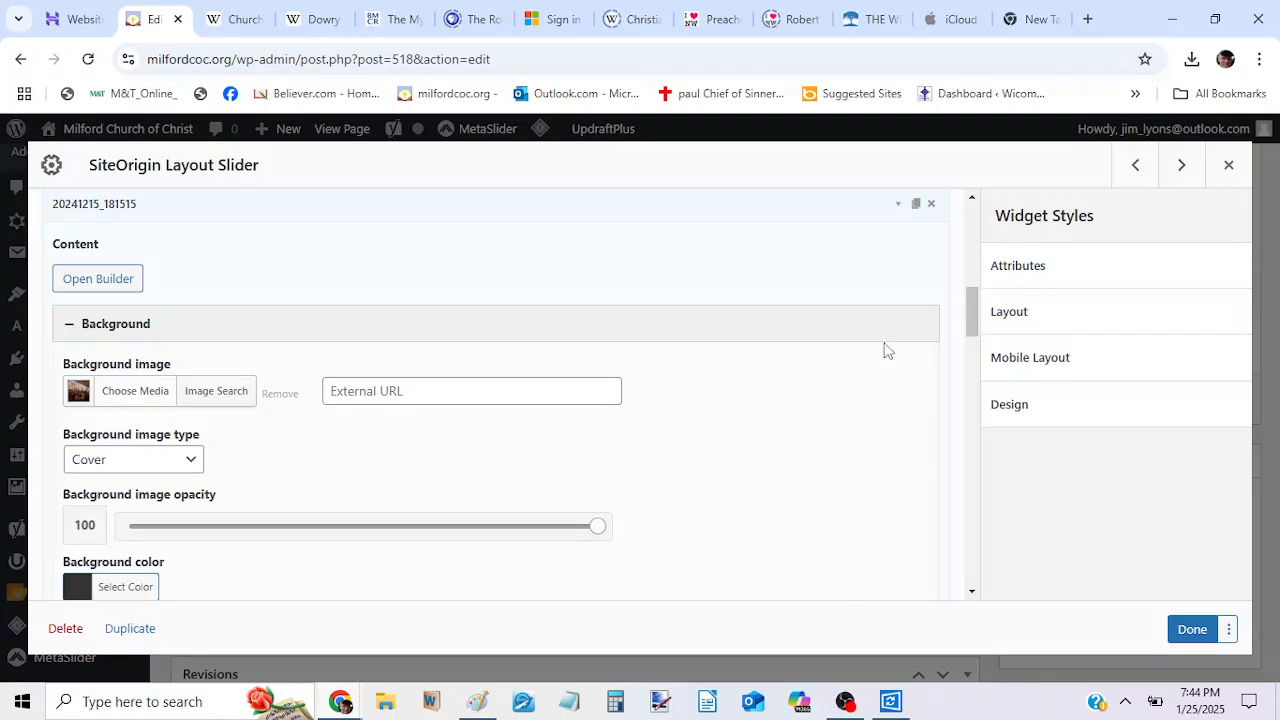
{"action": "left_click_drag", "start_coordinate": [973, 305], "coordinate": [972, 363]}
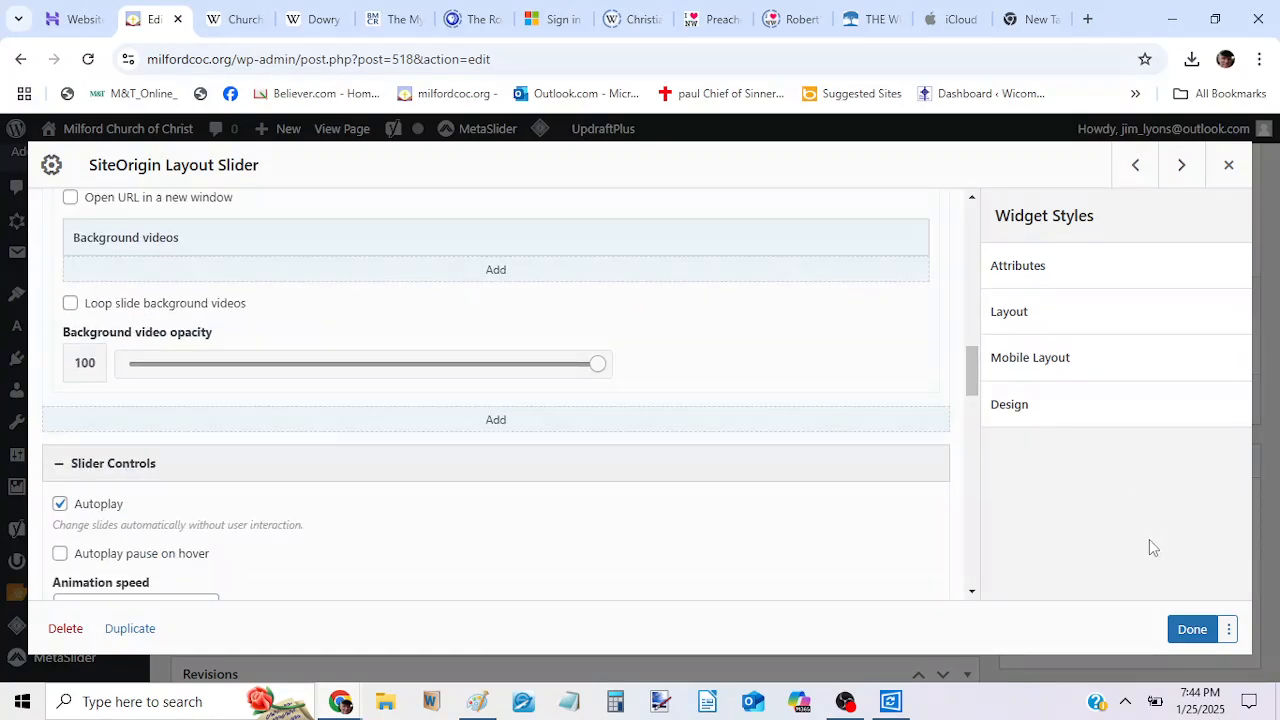
{"action": "left_click", "coordinate": [1193, 630]}
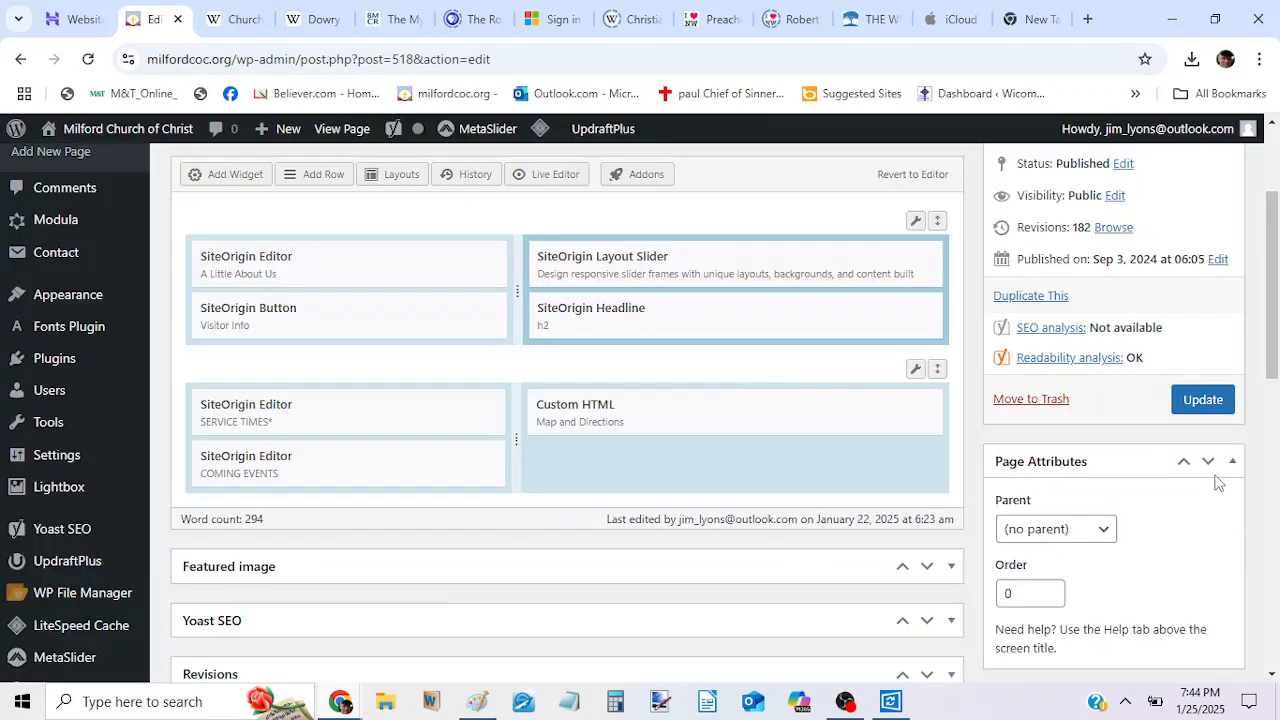
Preview the HOME page changes and go backward through the photo slider to check its last frames.
{"action": "left_click_drag", "start_coordinate": [1273, 365], "coordinate": [1273, 319]}
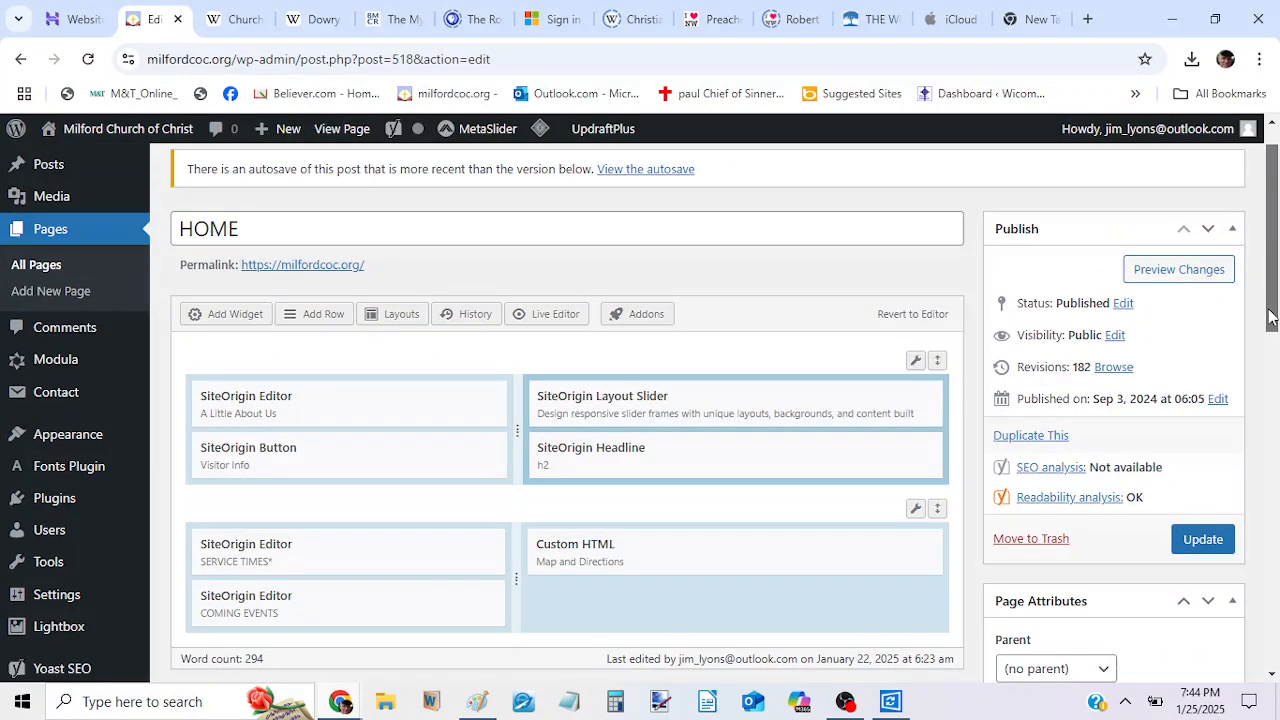
{"action": "left_click", "coordinate": [1176, 271]}
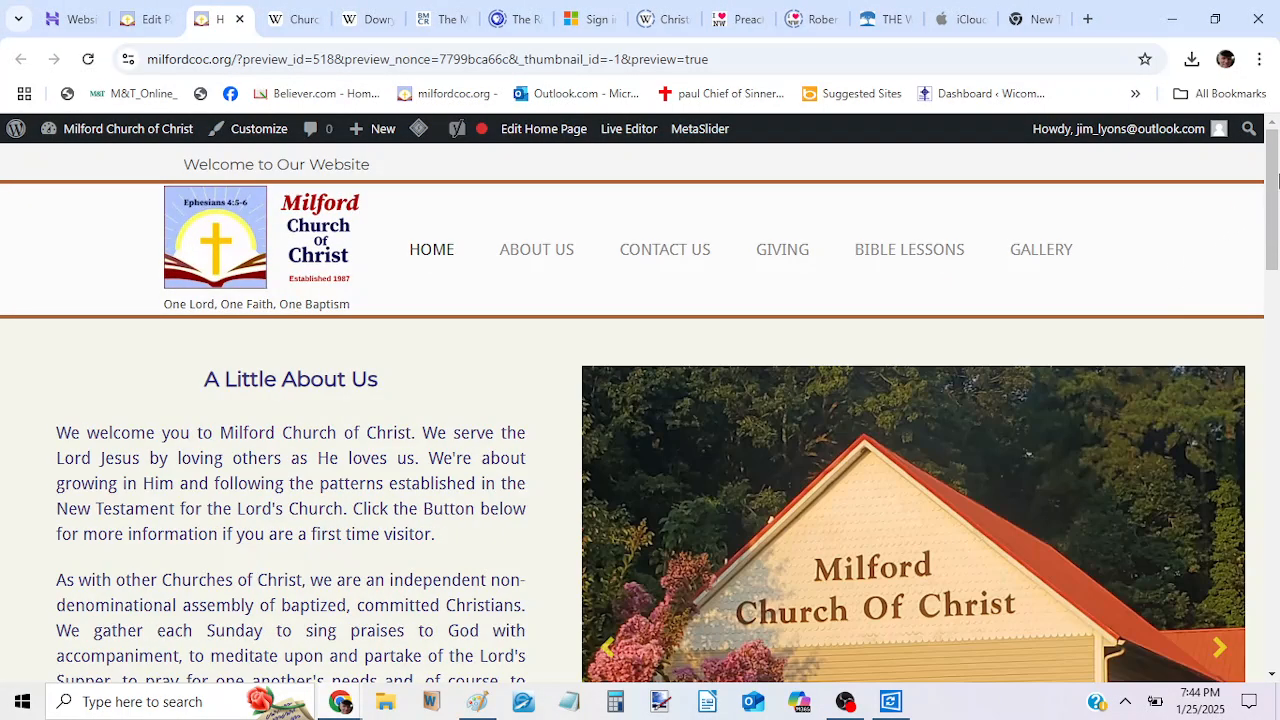
{"action": "scroll", "coordinate": [1278, 178], "scroll_direction": "down", "scroll_amount": 4}
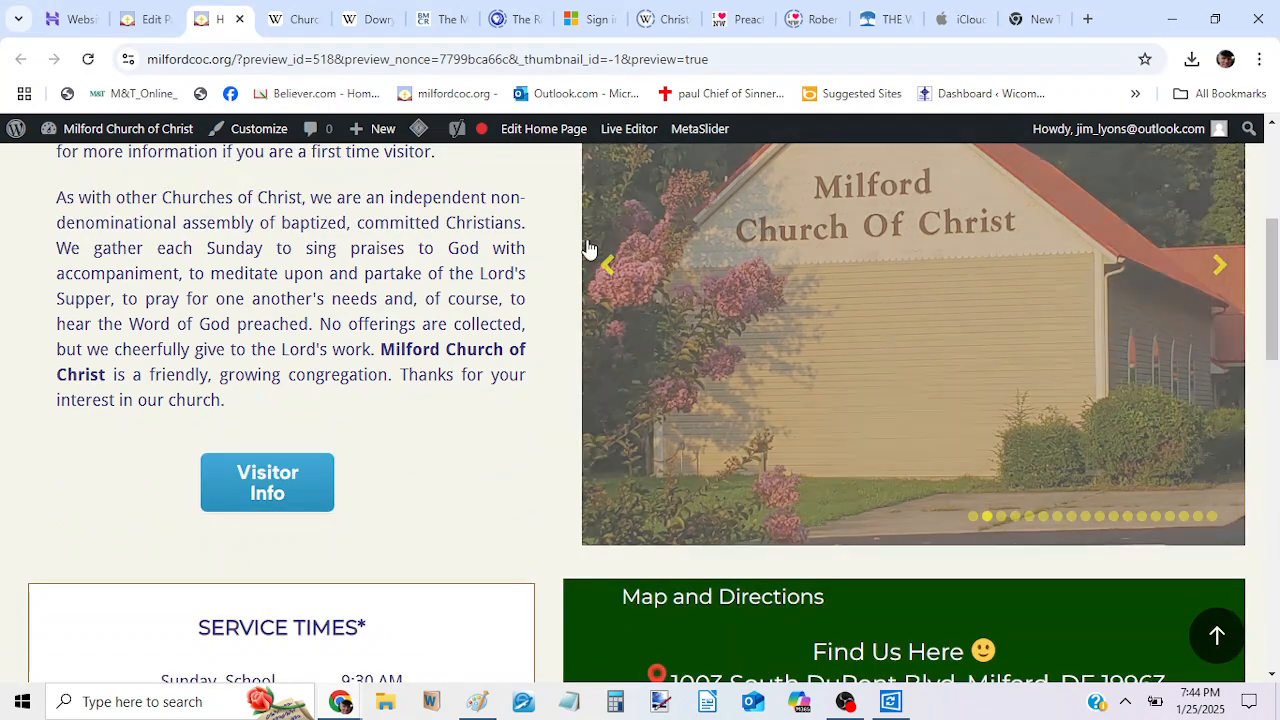
{"action": "left_click", "coordinate": [609, 272]}
{"action": "left_click", "coordinate": [609, 272]}
{"action": "left_click", "coordinate": [609, 272]}
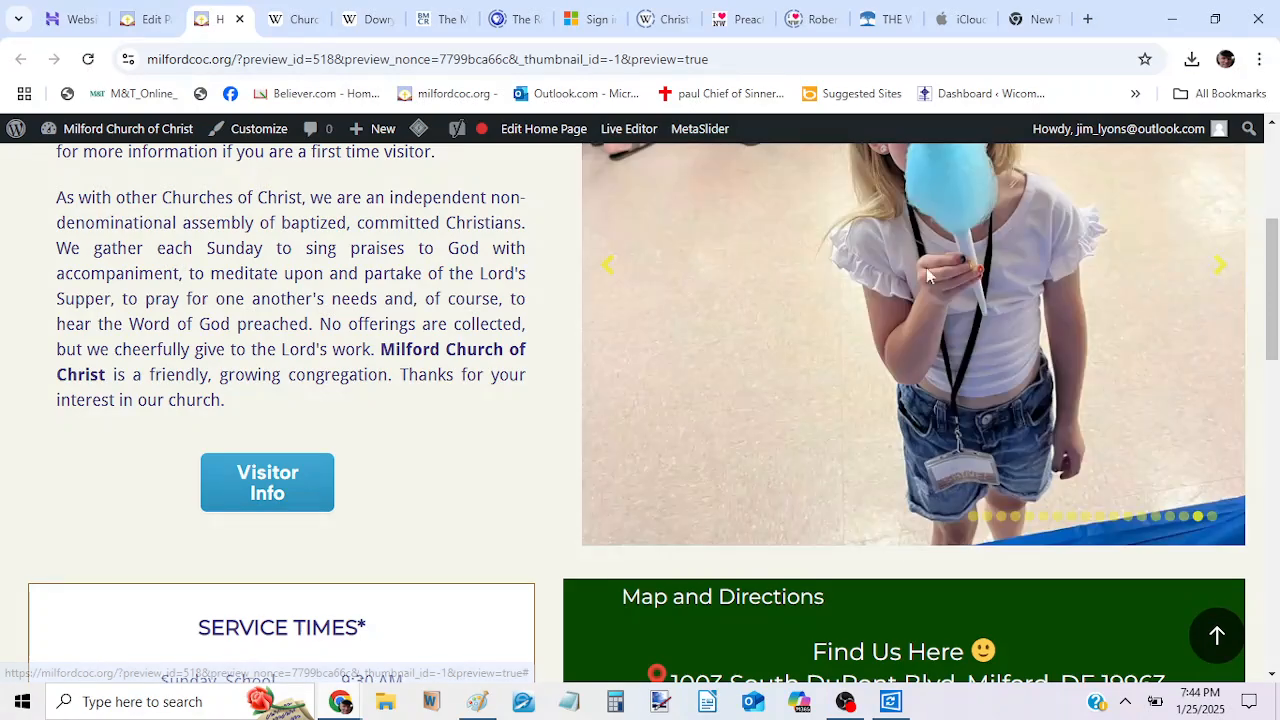
{"action": "left_click_drag", "start_coordinate": [1270, 276], "coordinate": [1265, 240]}
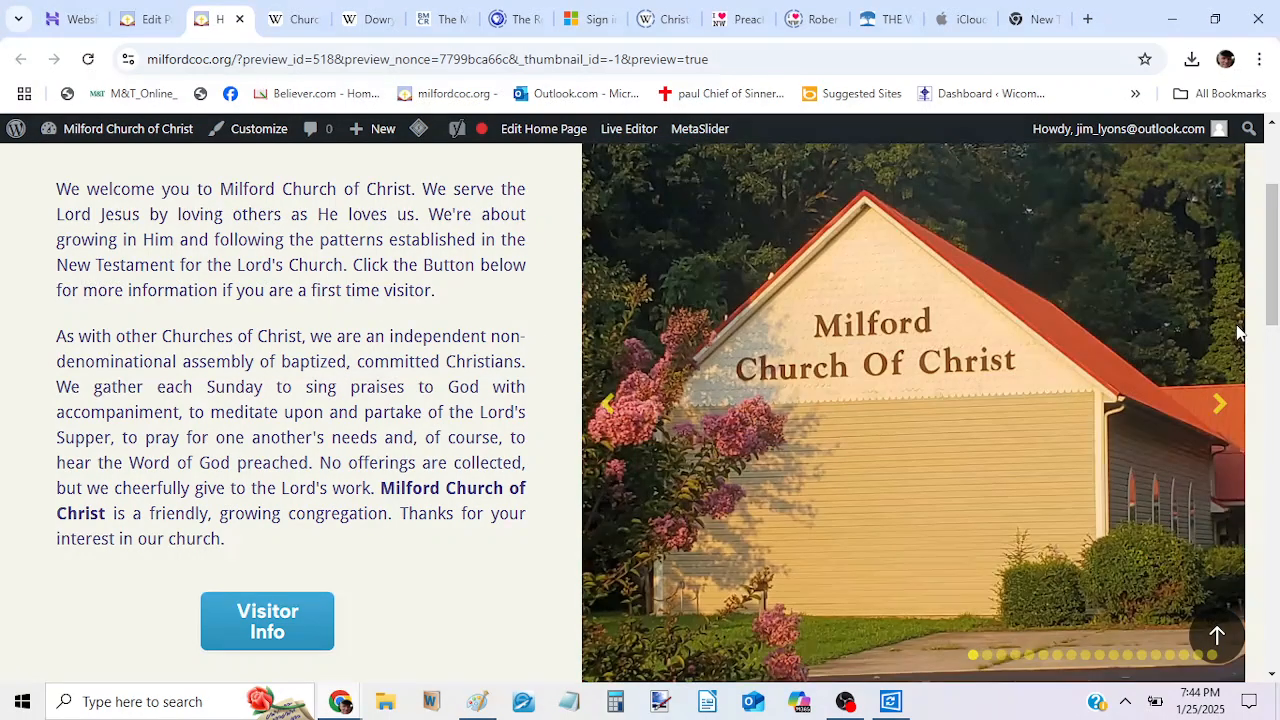
Go forward through the whole HOME page slider in the preview to check the order and appearance of its frames.
{"action": "left_click", "coordinate": [1218, 406]}
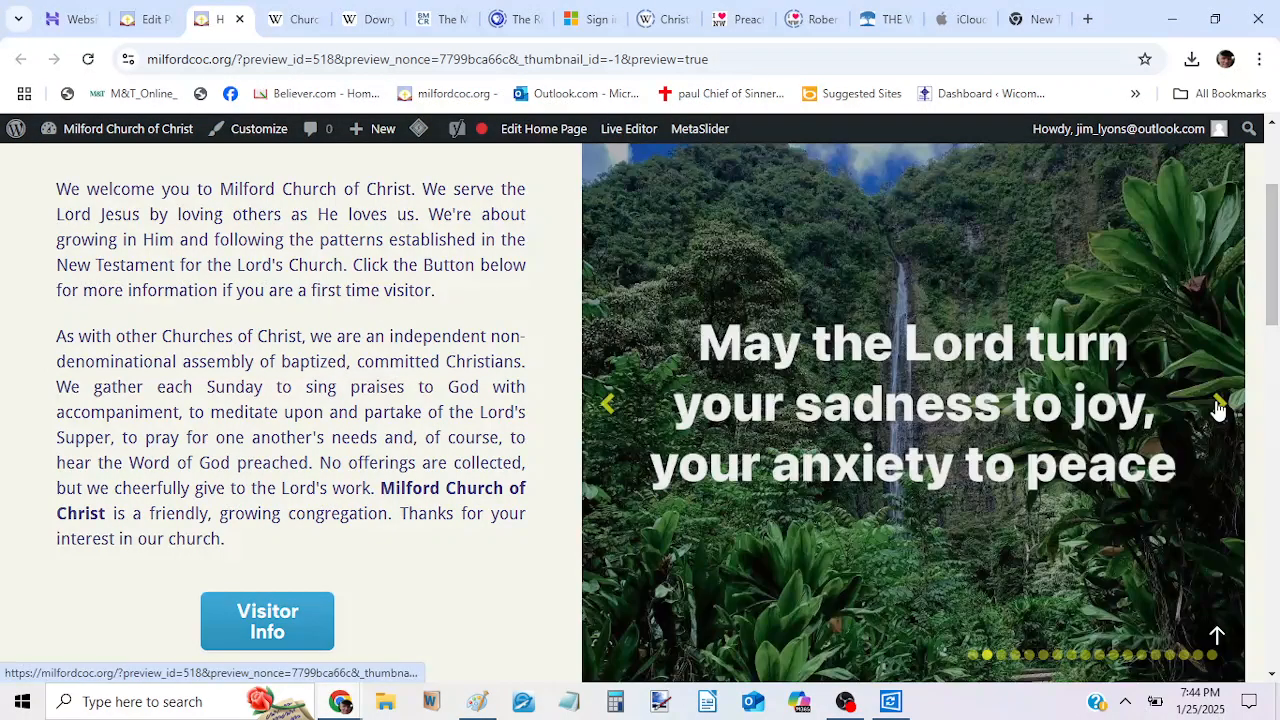
{"action": "left_click", "coordinate": [1218, 406]}
{"action": "left_click", "coordinate": [1218, 406]}
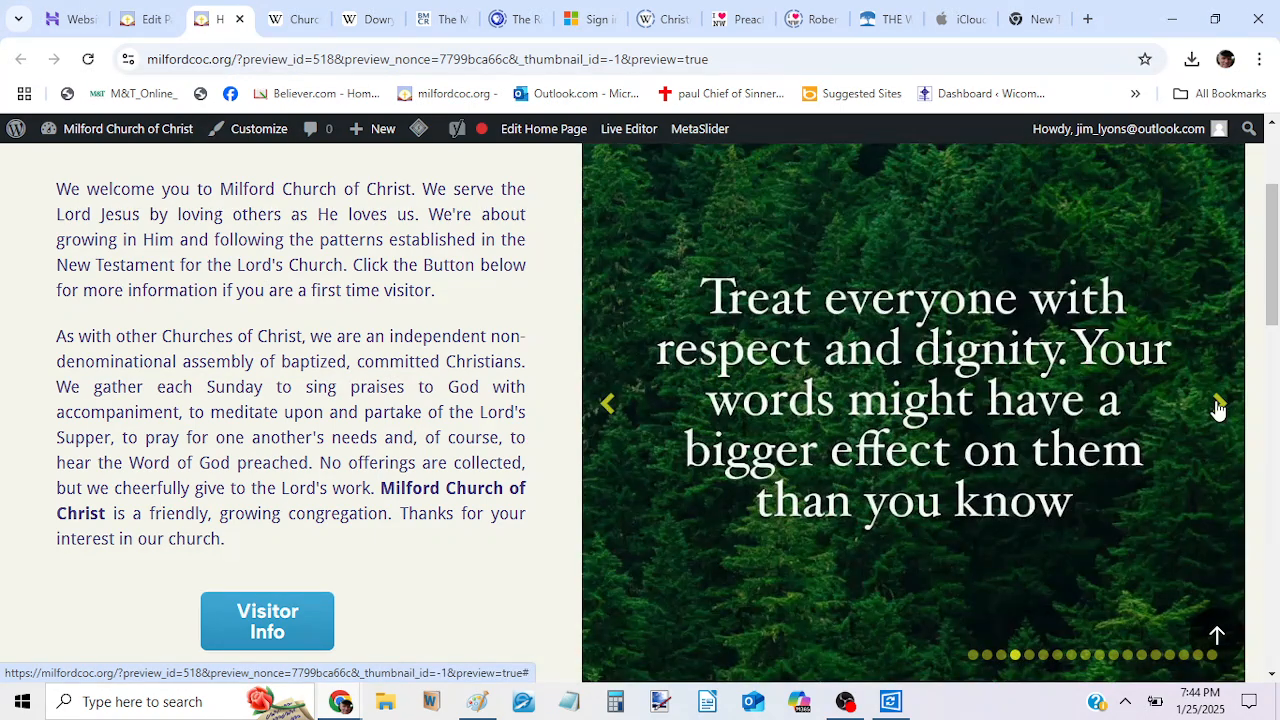
{"action": "left_click", "coordinate": [1218, 406]}
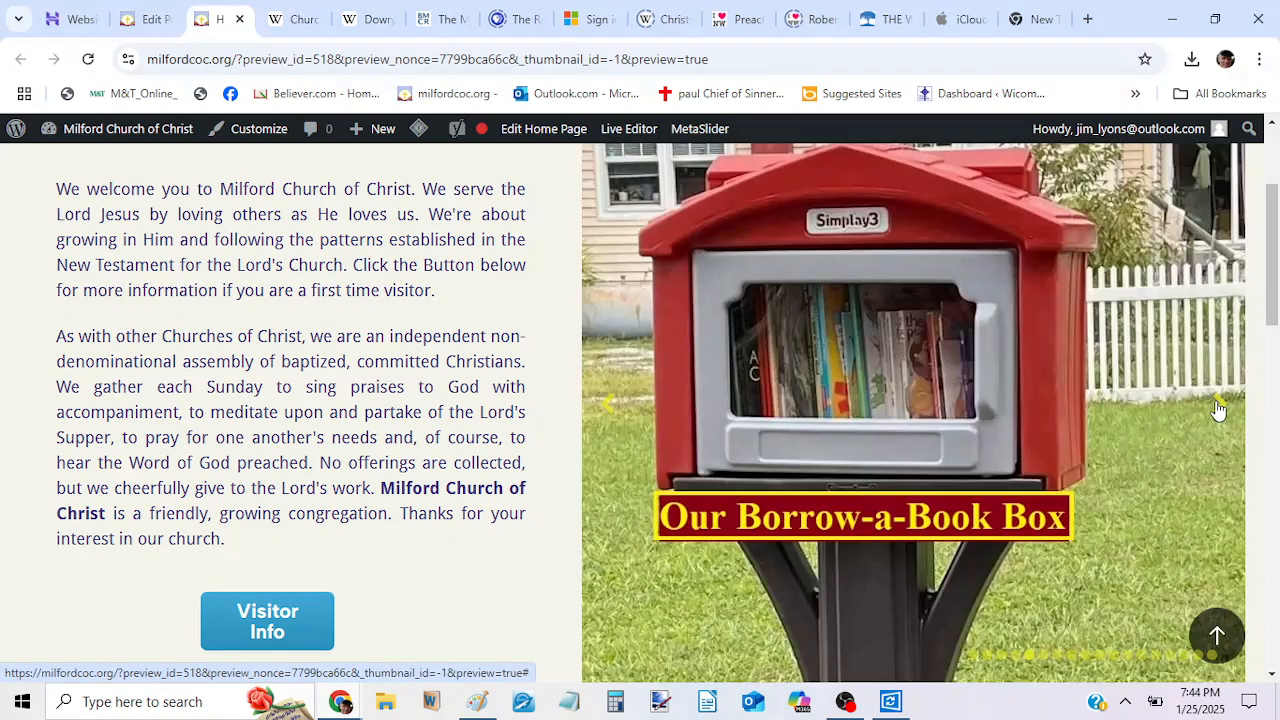
{"action": "left_click", "coordinate": [1218, 406]}
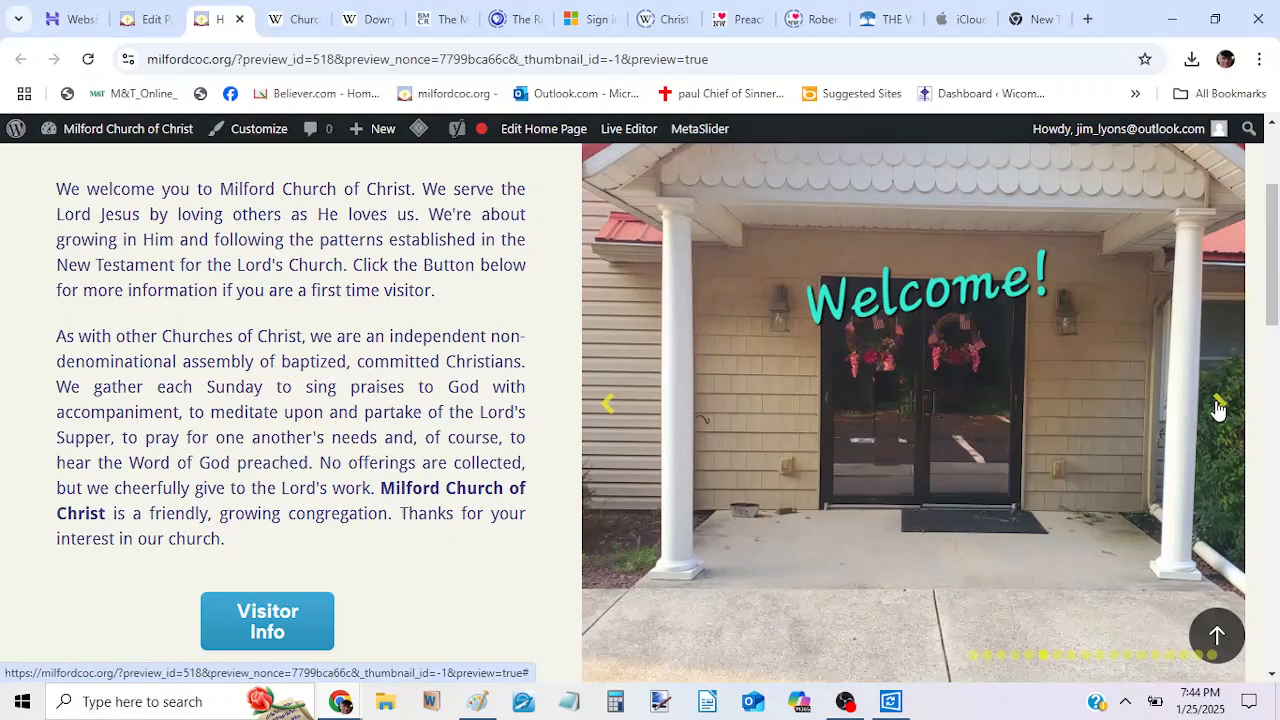
{"action": "left_click", "coordinate": [1218, 406]}
{"action": "left_click", "coordinate": [1218, 406]}
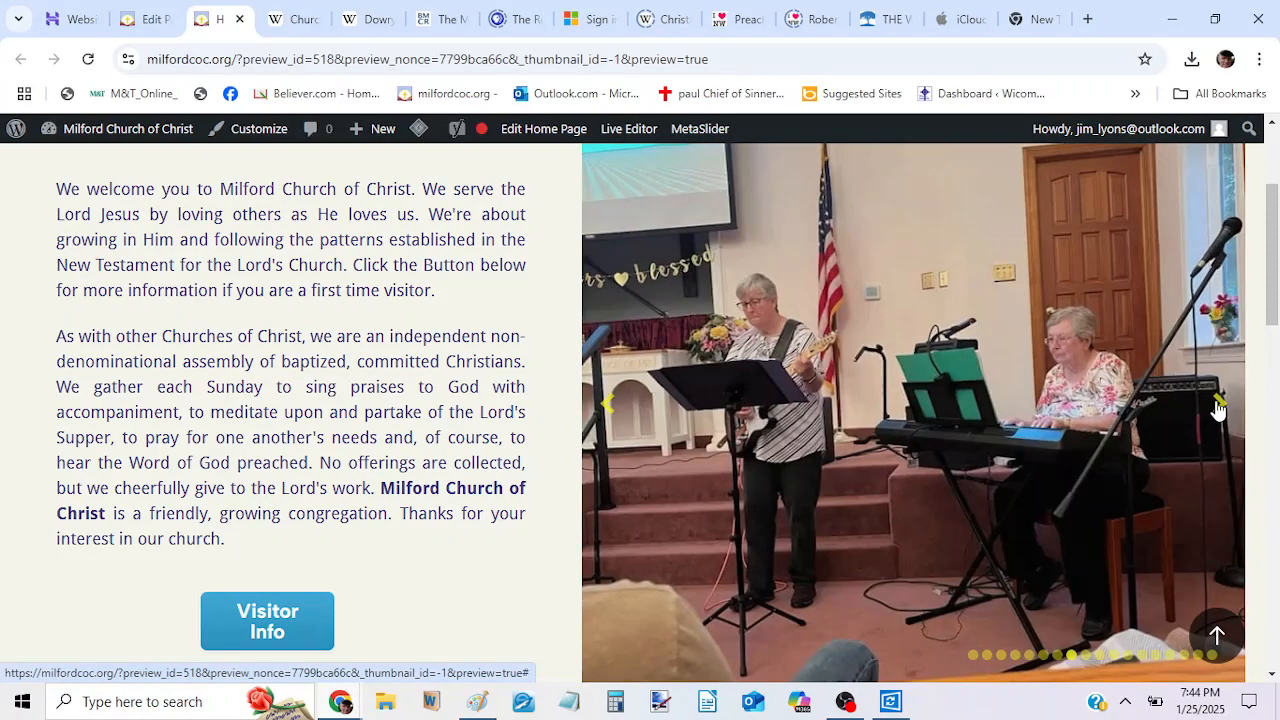
{"action": "left_click", "coordinate": [1218, 406]}
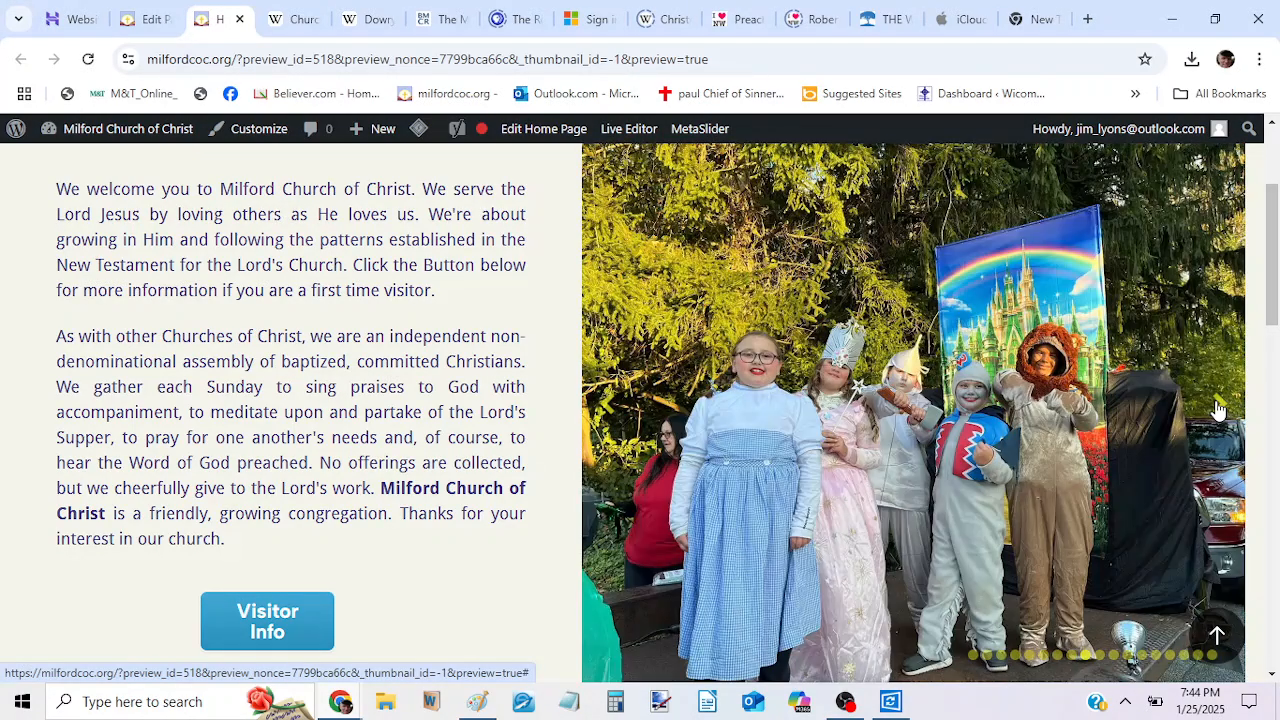
{"action": "left_click", "coordinate": [1218, 406]}
{"action": "left_click", "coordinate": [1218, 406]}
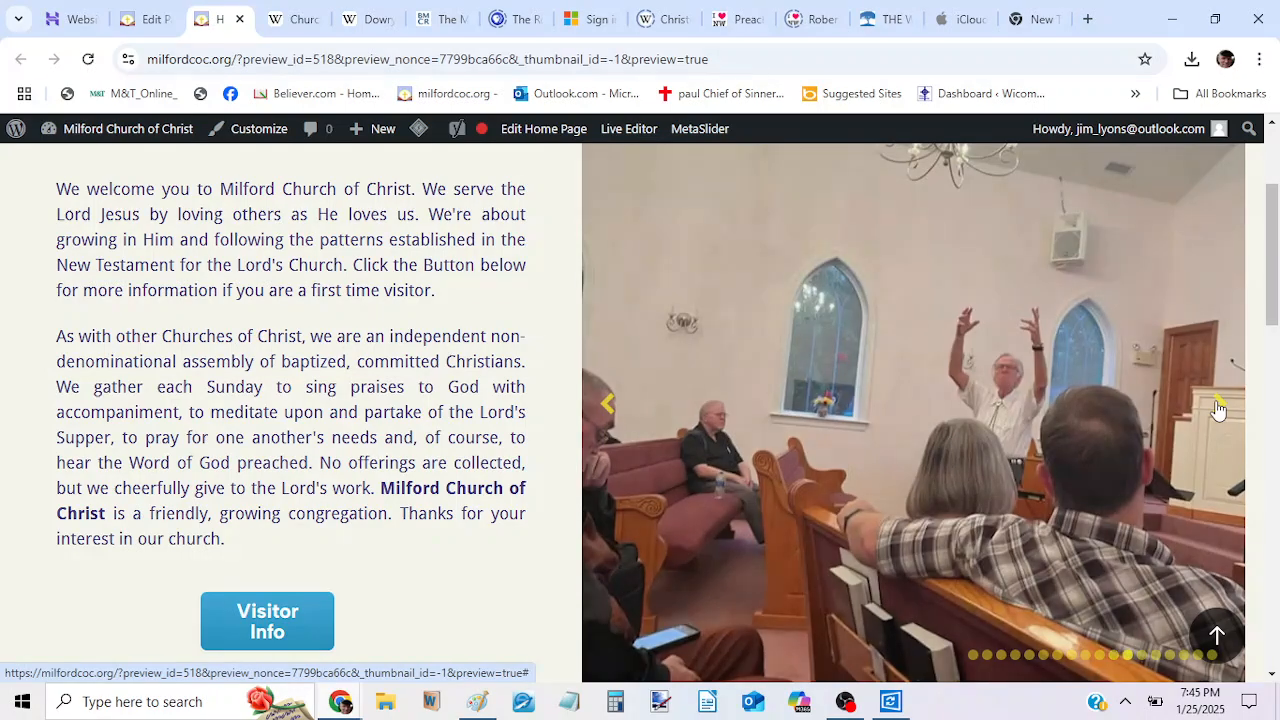
{"action": "left_click", "coordinate": [1218, 406]}
{"action": "left_click", "coordinate": [1218, 406]}
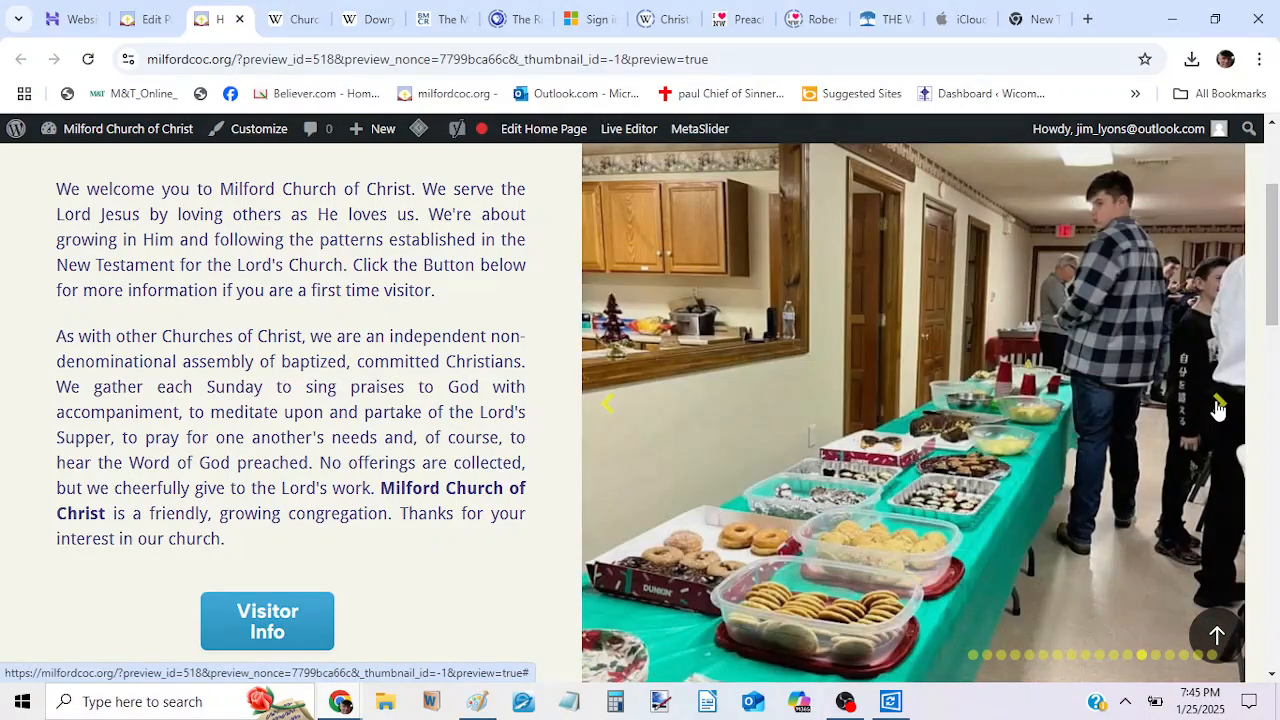
{"action": "left_click", "coordinate": [1218, 406]}
{"action": "left_click", "coordinate": [1218, 406]}
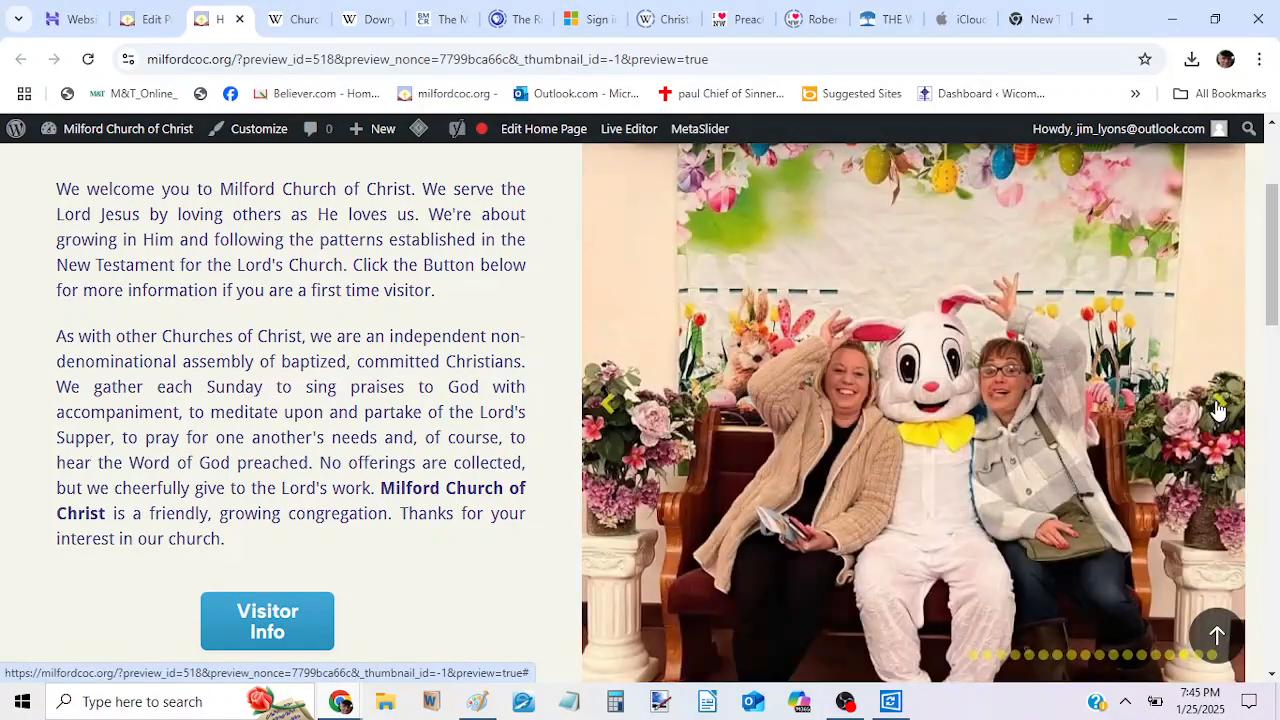
{"action": "left_click", "coordinate": [1218, 406]}
{"action": "left_click", "coordinate": [1218, 406]}
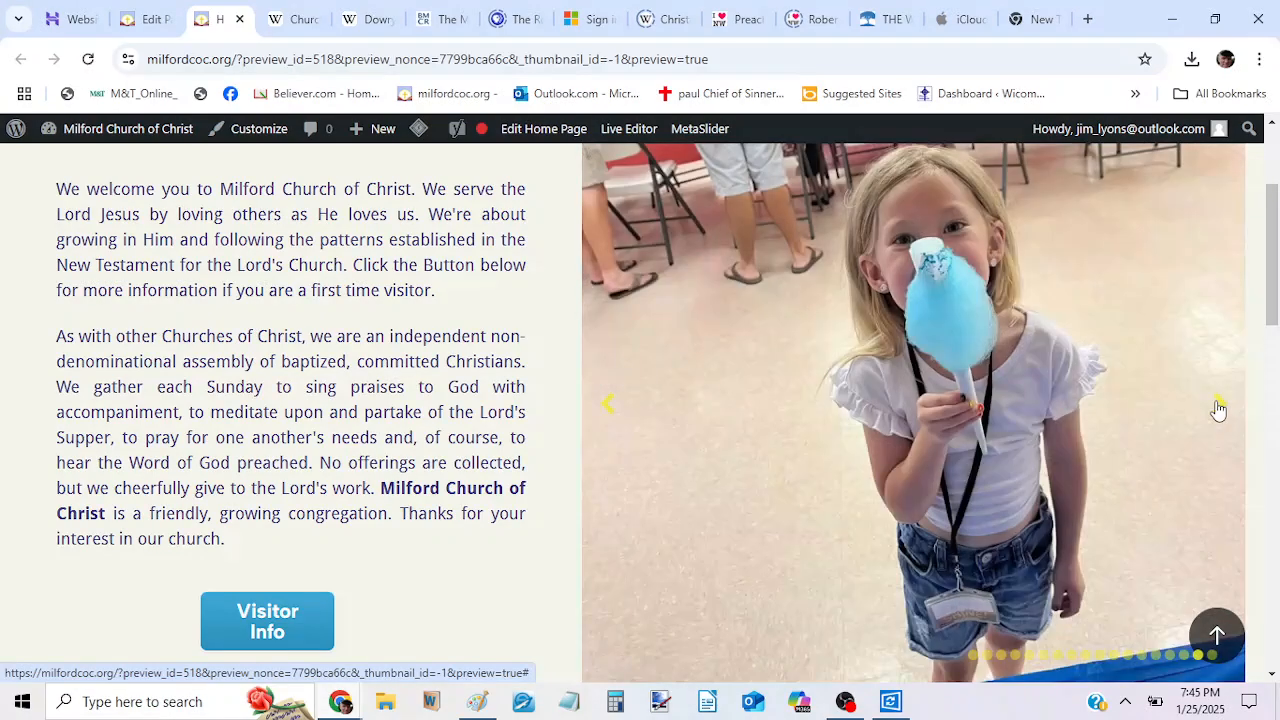
{"action": "left_click", "coordinate": [1218, 406]}
{"action": "left_click", "coordinate": [1218, 406]}
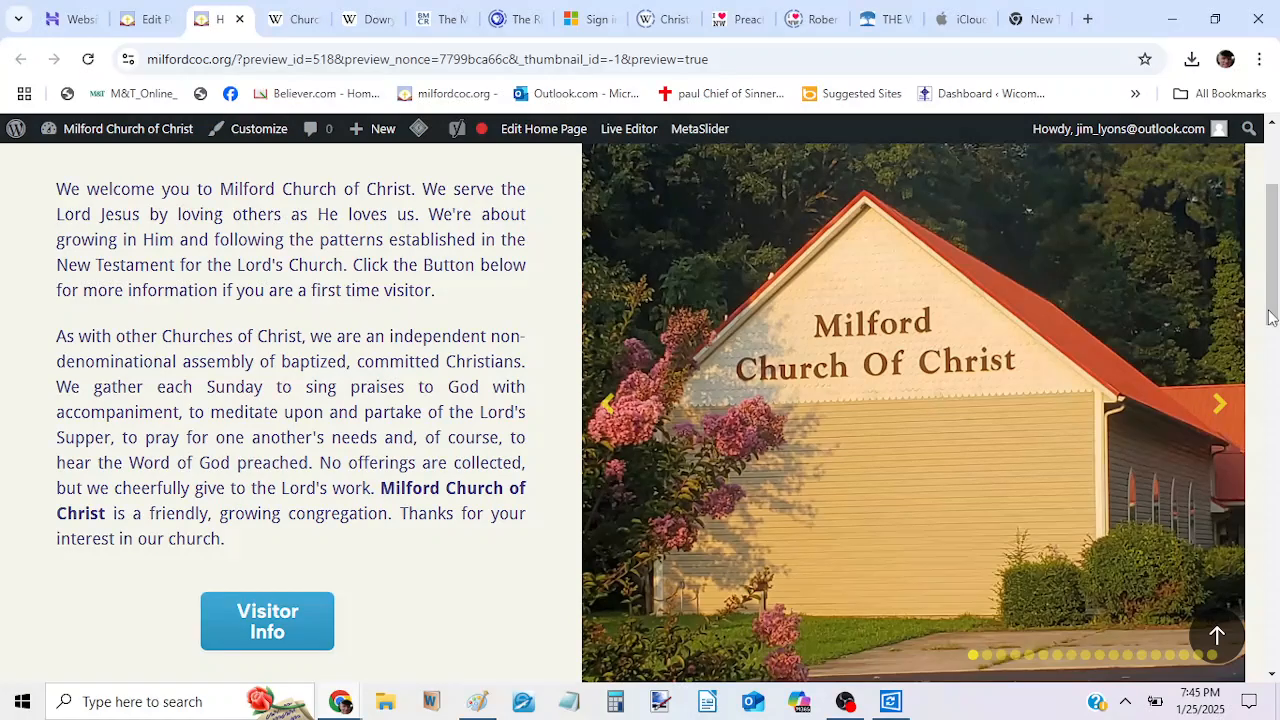
{"action": "left_click", "coordinate": [1217, 403]}
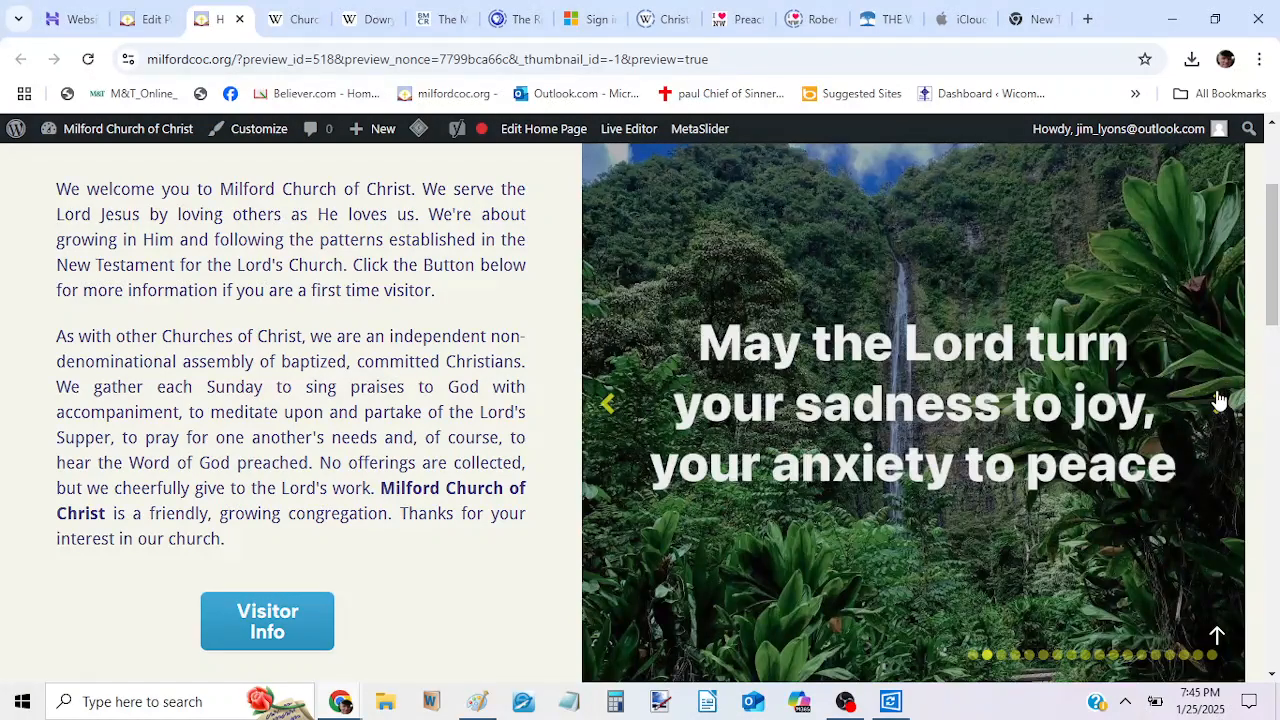
{"action": "left_click", "coordinate": [1220, 404]}
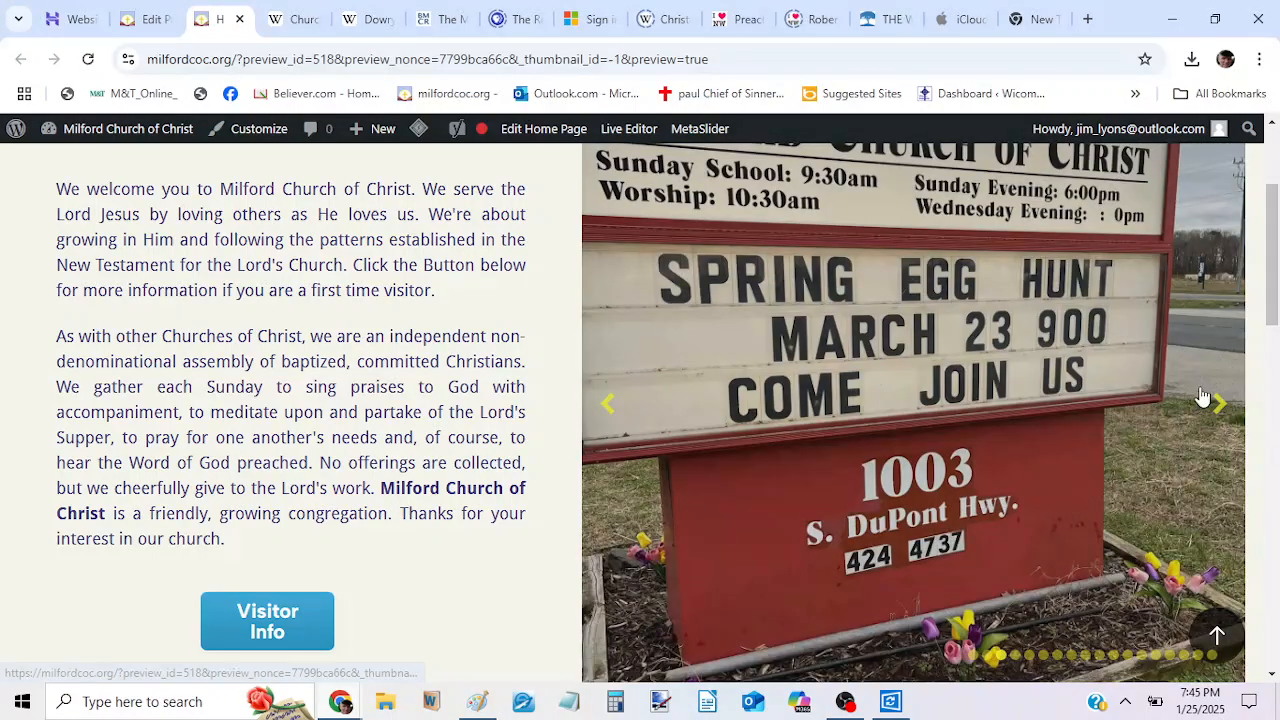
{"action": "scroll", "coordinate": [1021, 300], "scroll_direction": "up", "scroll_amount": 2}
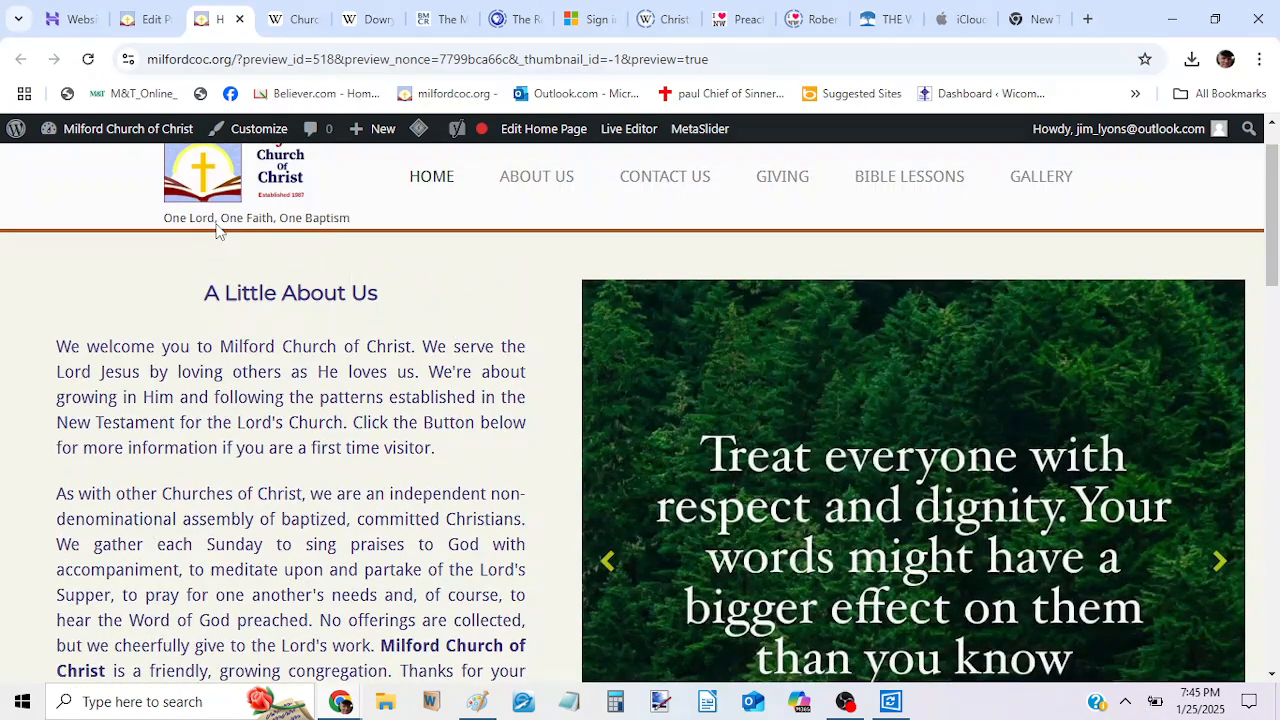
{"action": "mouse_move", "coordinate": [103, 135]}
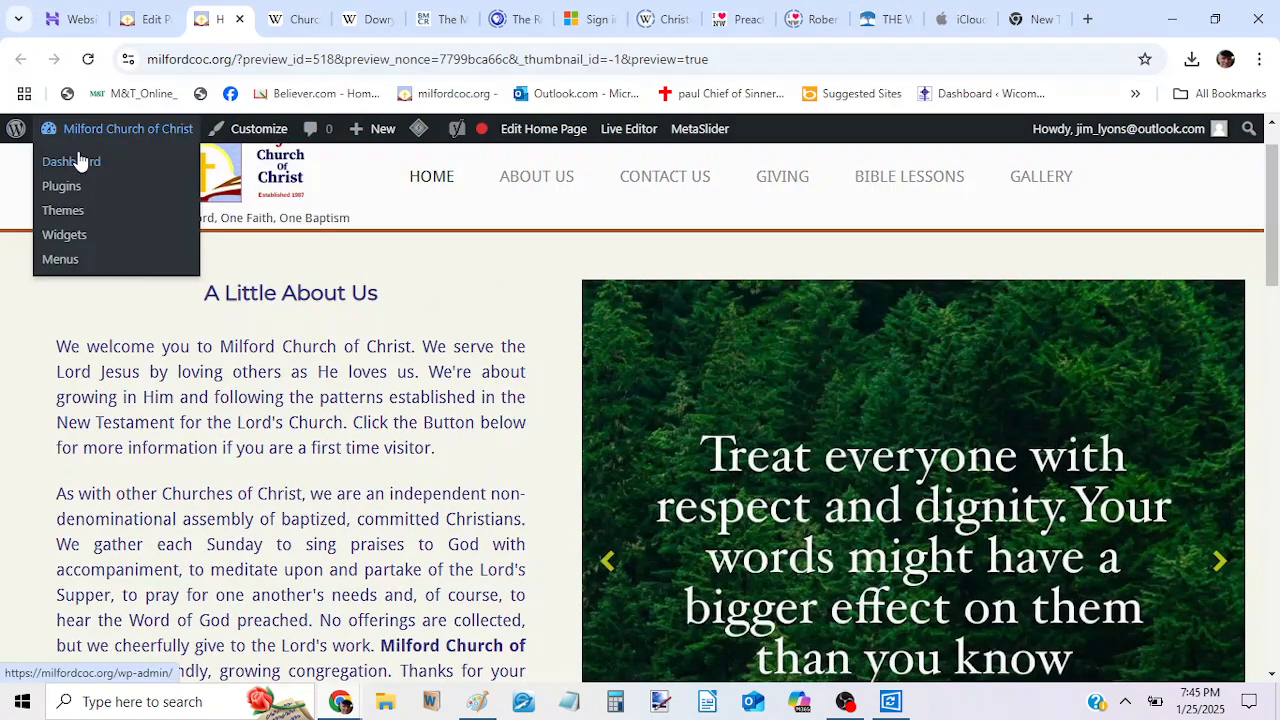
{"action": "left_click", "coordinate": [78, 162]}
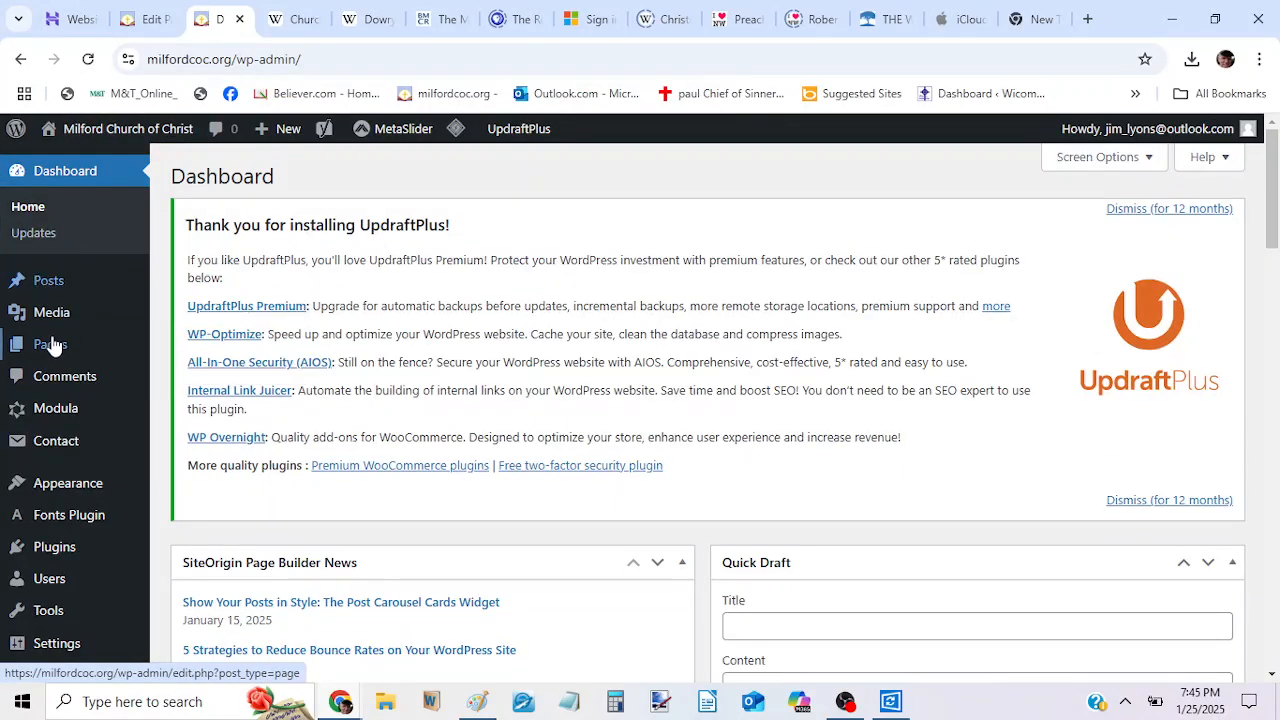
{"action": "mouse_move", "coordinate": [70, 347]}
{"action": "left_click", "coordinate": [172, 348]}
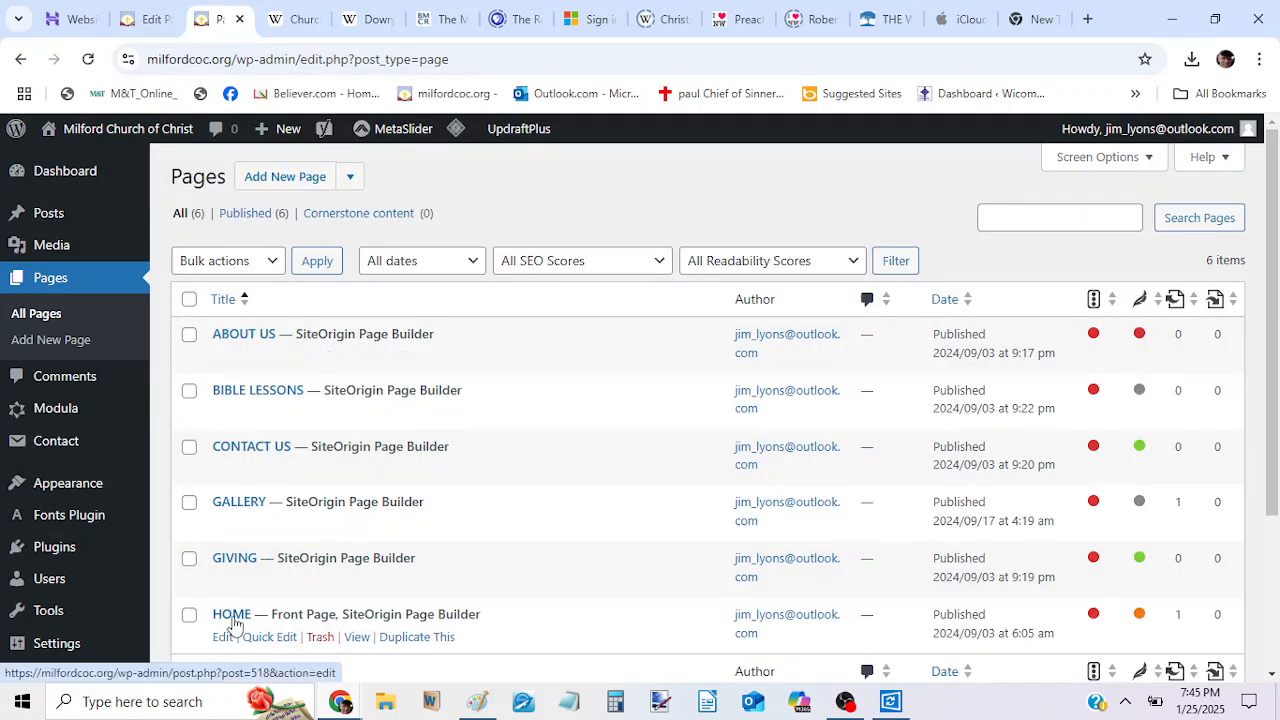
{"action": "left_click", "coordinate": [222, 638]}
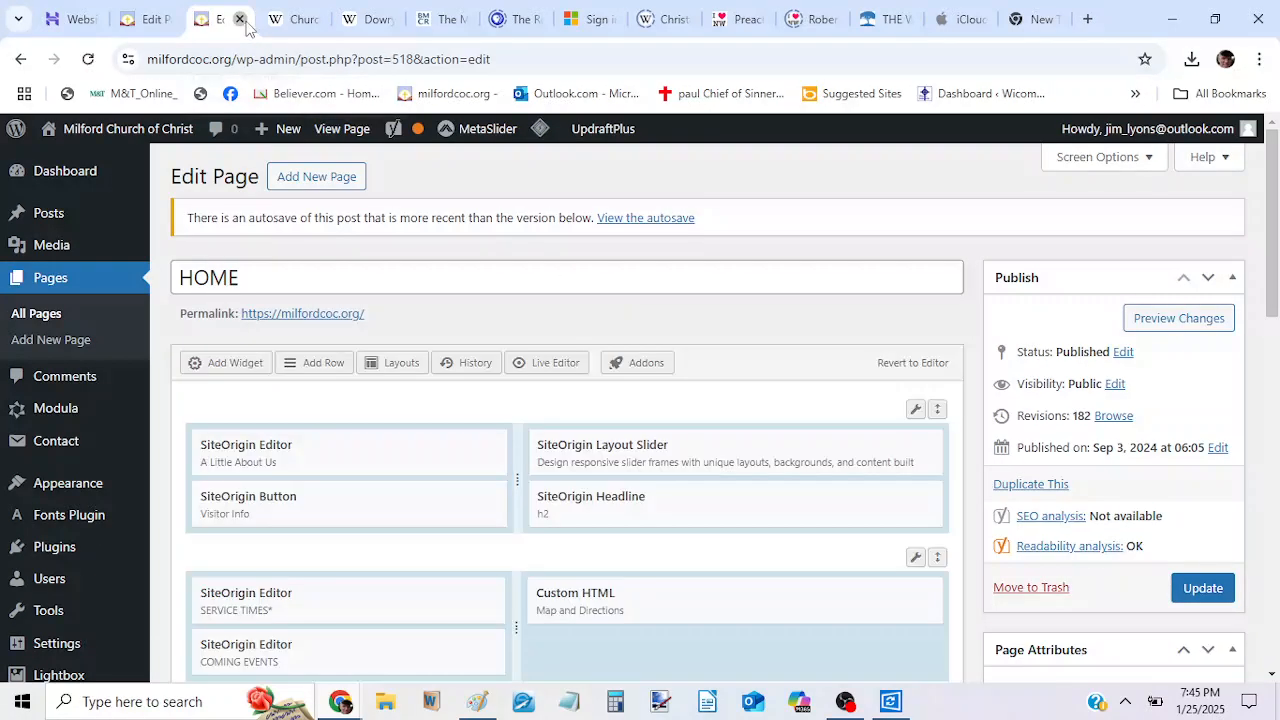
Close the extra HOME page tab, reopen the SiteOrigin Layout Slider widget in the original editor and collapse its last frame.
{"action": "left_click", "coordinate": [241, 19]}
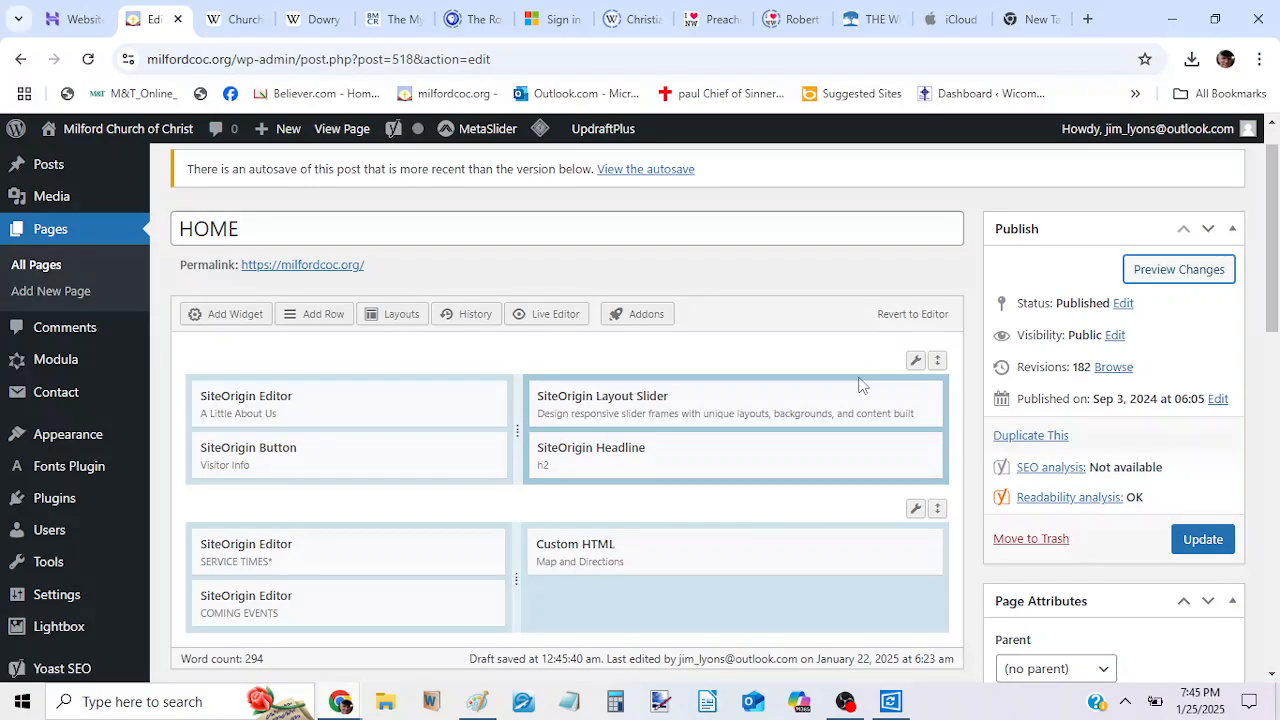
{"action": "mouse_move", "coordinate": [872, 396]}
{"action": "left_click", "coordinate": [832, 398]}
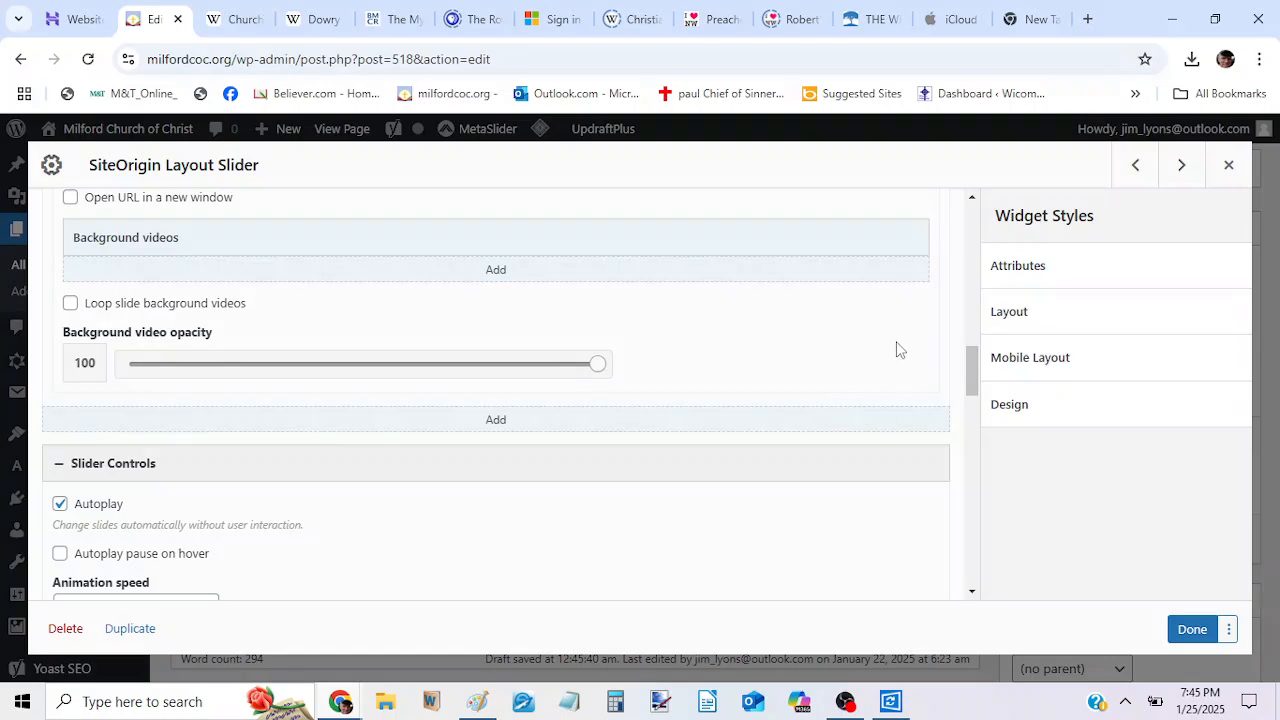
{"action": "scroll", "coordinate": [930, 315], "scroll_direction": "up", "scroll_amount": 10}
{"action": "left_click_drag", "start_coordinate": [972, 250], "coordinate": [972, 282]}
{"action": "left_click", "coordinate": [899, 569]}
{"action": "left_click_drag", "start_coordinate": [971, 288], "coordinate": [975, 330]}
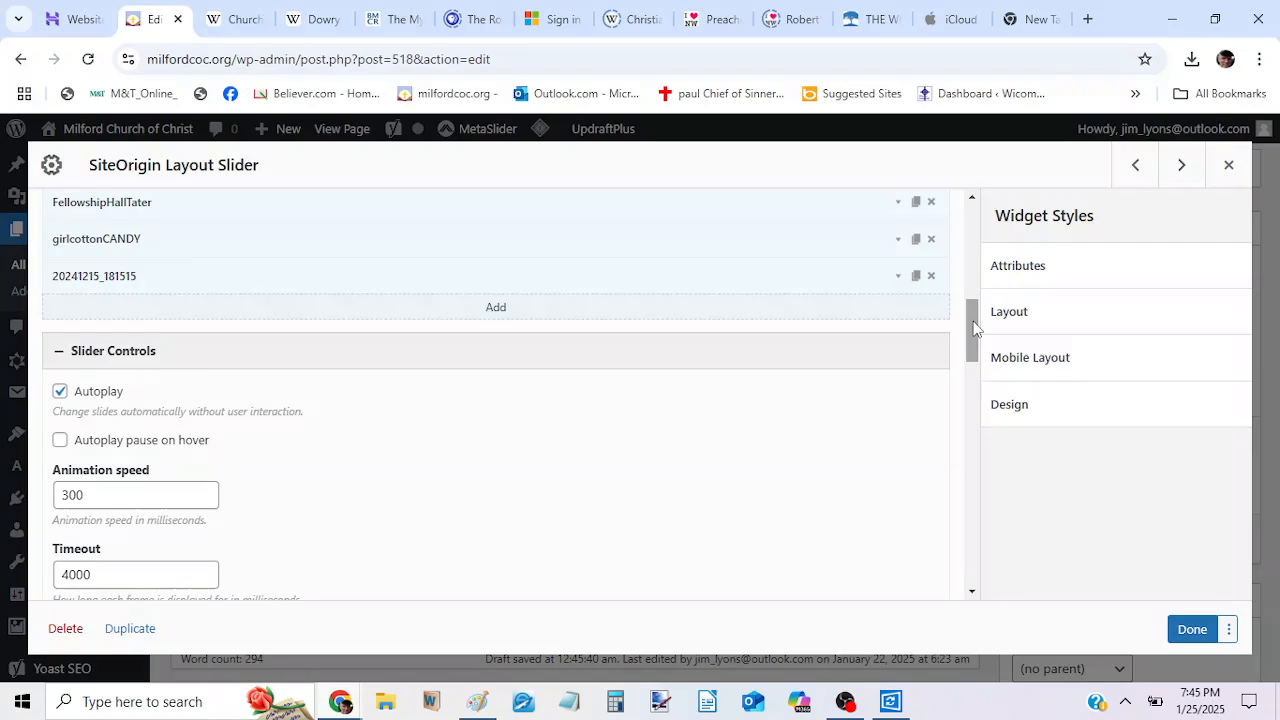
Compare the background settings of the 20241215_181515 frame with those of the 20240818_113113 frame.
{"action": "left_click", "coordinate": [898, 280]}
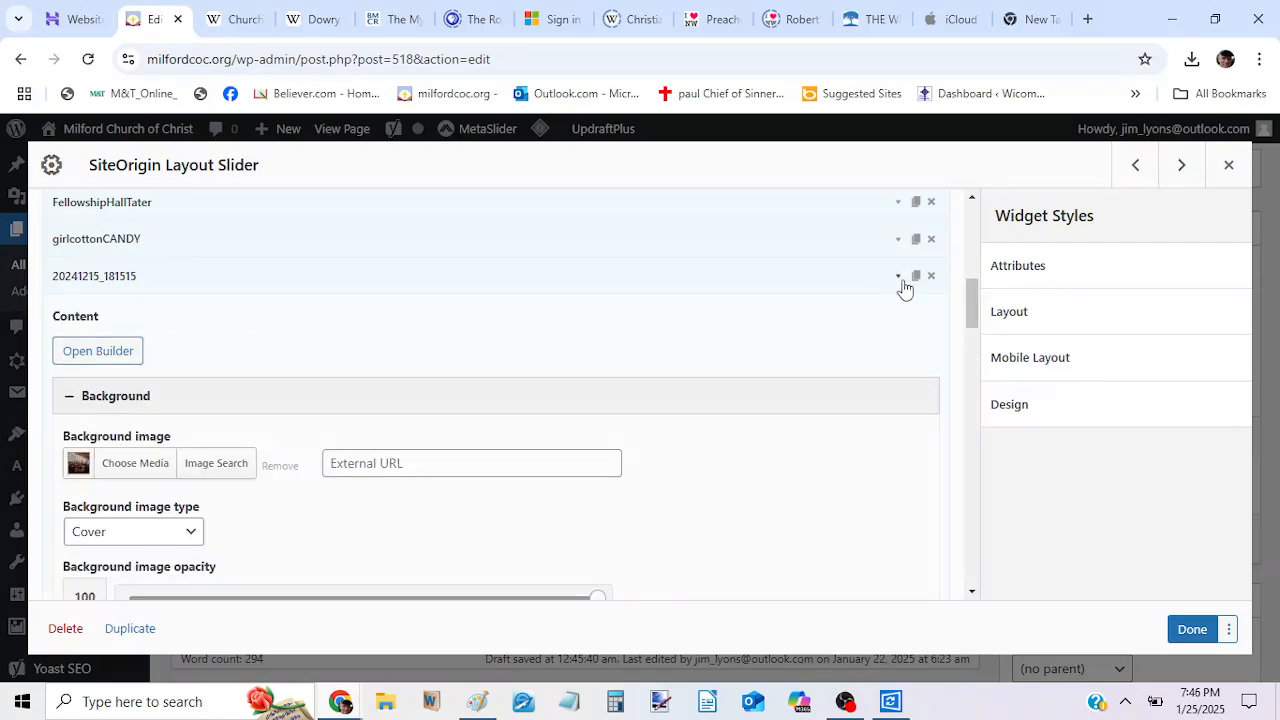
{"action": "mouse_move", "coordinate": [970, 292]}
{"action": "left_mouse_down"}
{"action": "mouse_move", "coordinate": [976, 355]}
{"action": "mouse_move", "coordinate": [980, 289]}
{"action": "left_mouse_up"}
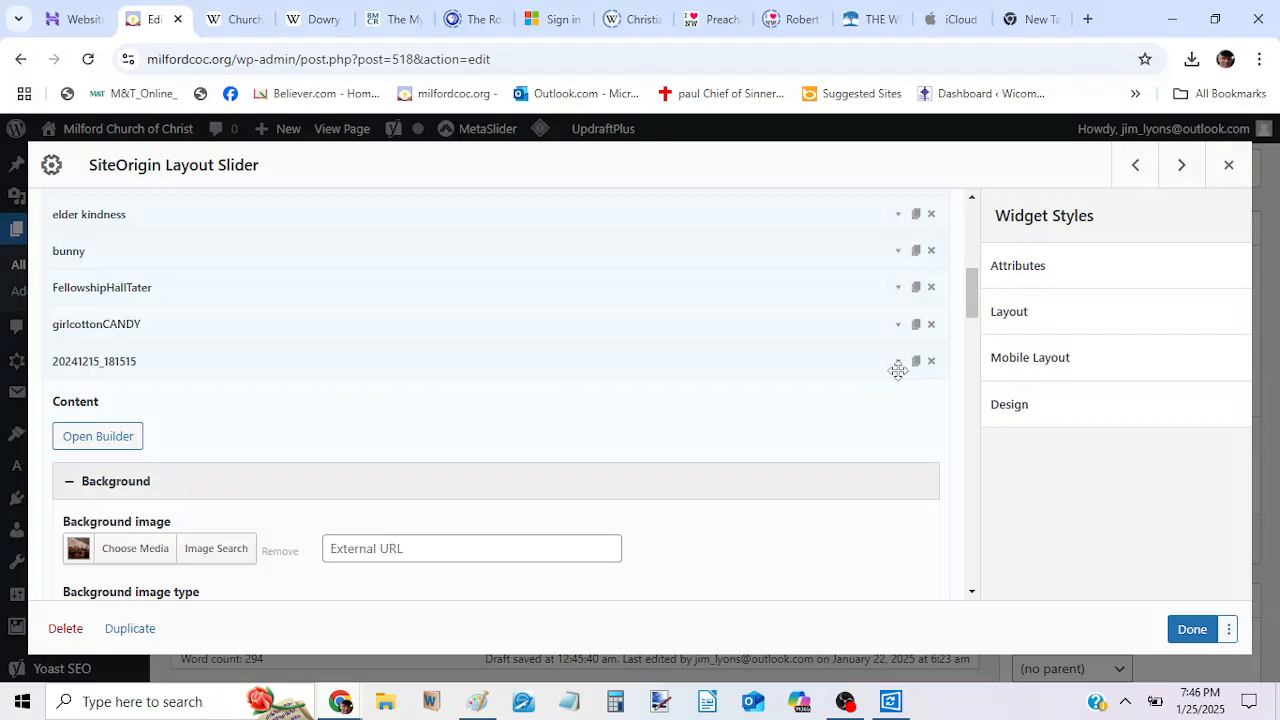
{"action": "left_click_drag", "start_coordinate": [975, 288], "coordinate": [960, 240]}
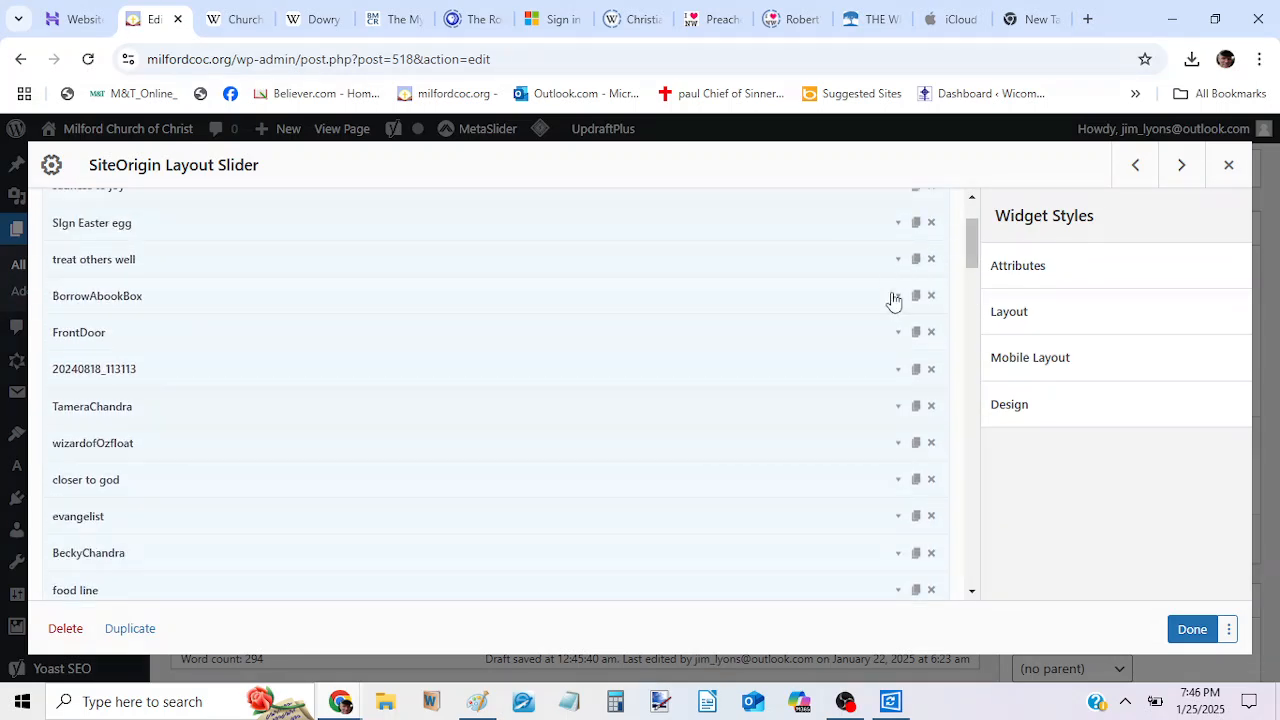
{"action": "left_click", "coordinate": [898, 376]}
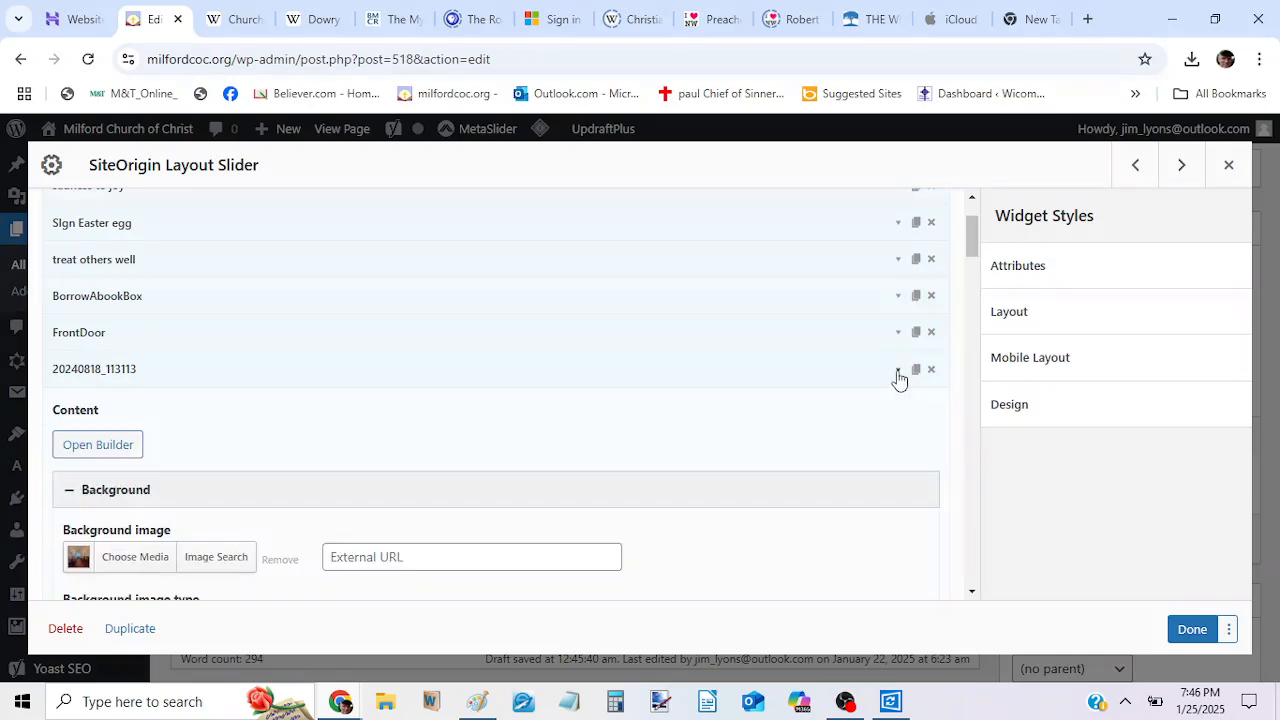
{"action": "left_click_drag", "start_coordinate": [966, 232], "coordinate": [970, 263]}
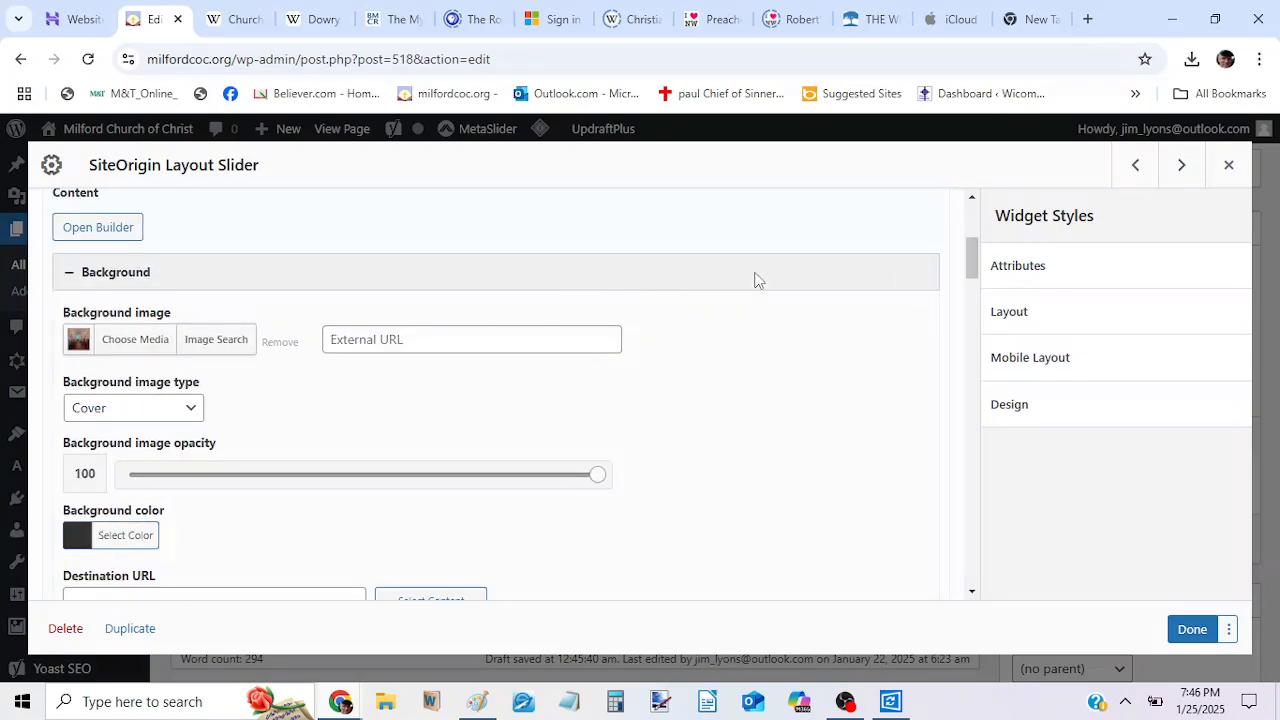
{"action": "left_click_drag", "start_coordinate": [975, 263], "coordinate": [975, 226]}
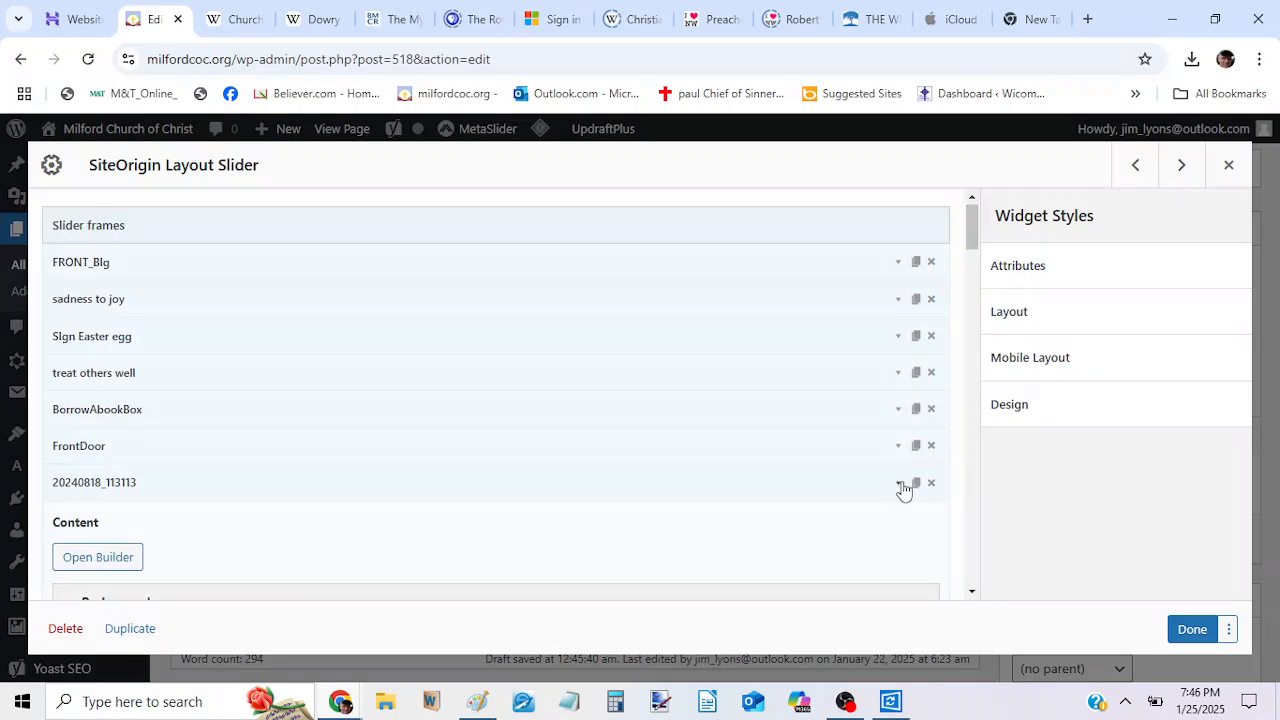
Move the 20241215_181515 frame up the slider frames list to directly below the food line frame.
{"action": "left_click_drag", "start_coordinate": [971, 247], "coordinate": [971, 289]}
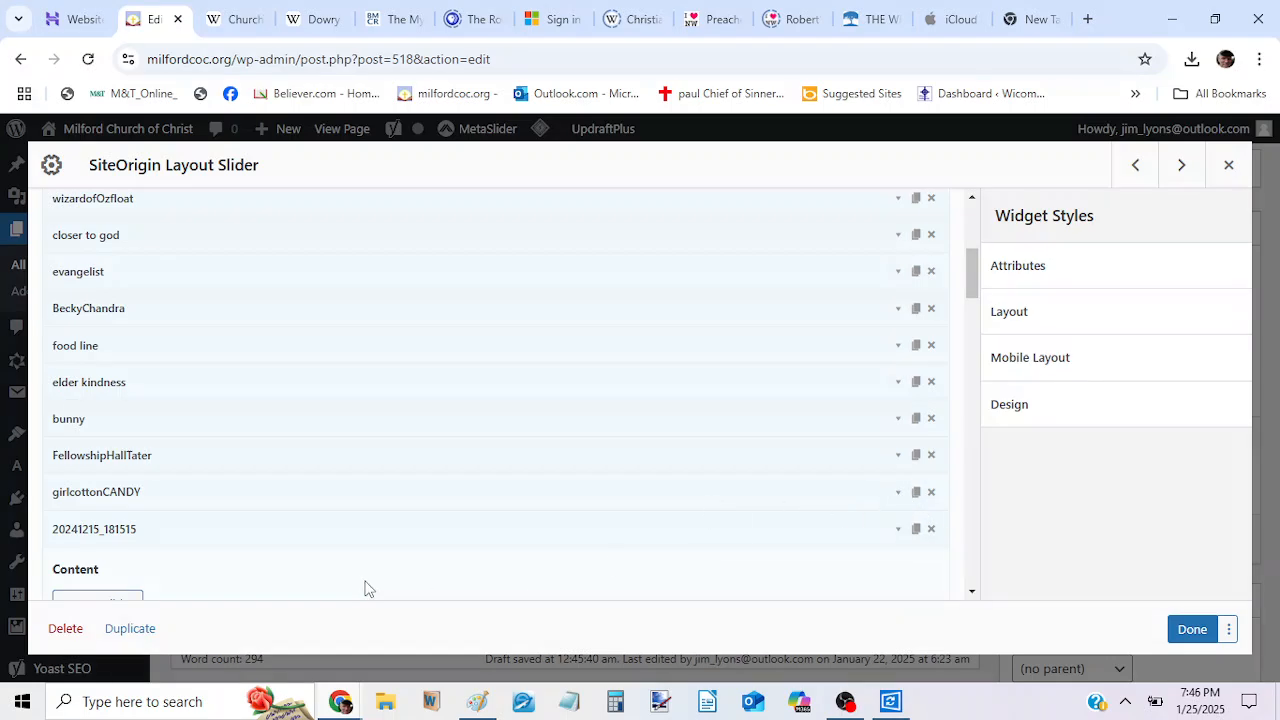
{"action": "mouse_move", "coordinate": [314, 535]}
{"action": "left_mouse_down"}
{"action": "mouse_move", "coordinate": [300, 420]}
{"action": "mouse_move", "coordinate": [331, 366]}
{"action": "mouse_move", "coordinate": [300, 522]}
{"action": "left_mouse_up"}
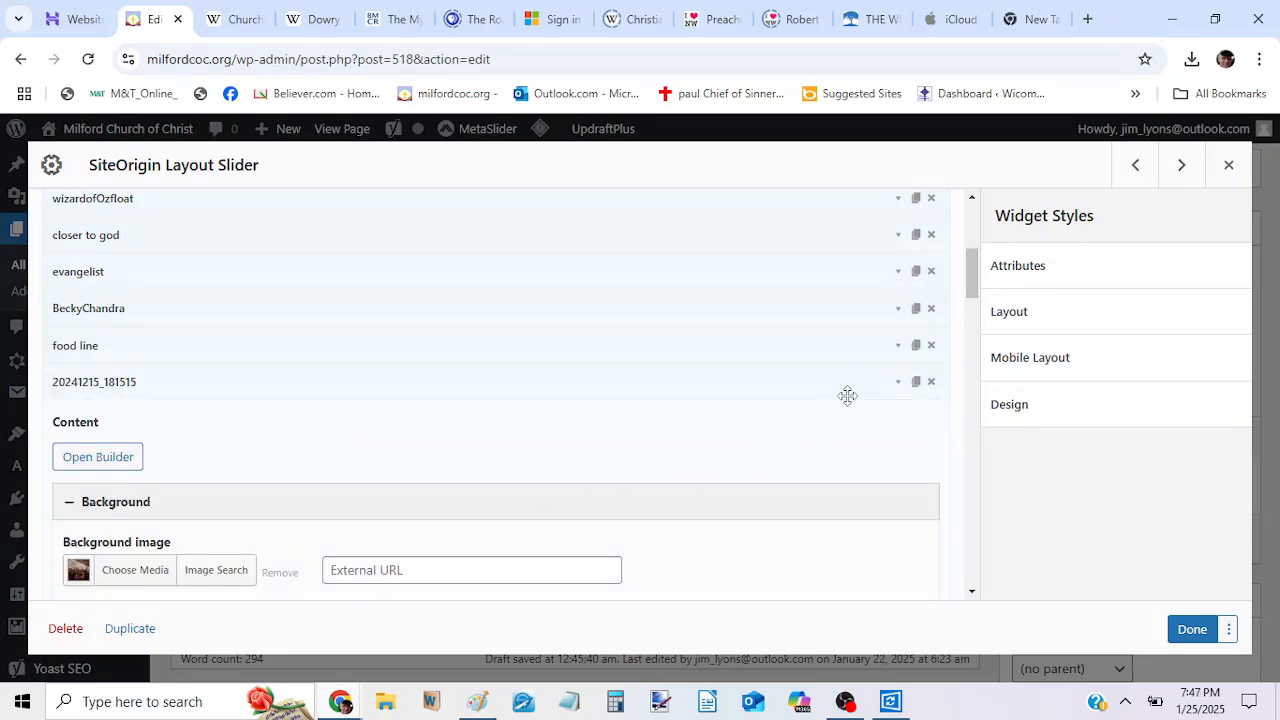
Collapse the 20241215_181515 frame and move it up the slider frames list to directly below the 20240818_113113 frame.
{"action": "left_click", "coordinate": [898, 382]}
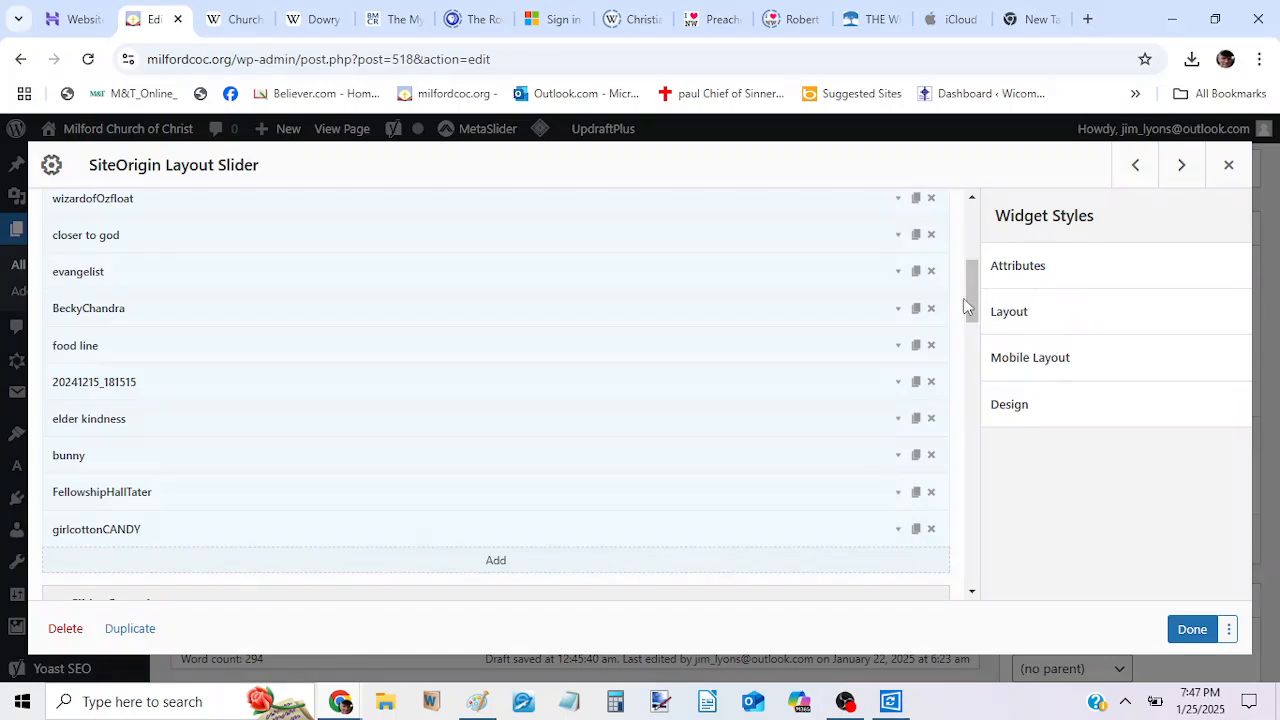
{"action": "left_click_drag", "start_coordinate": [969, 302], "coordinate": [969, 280]}
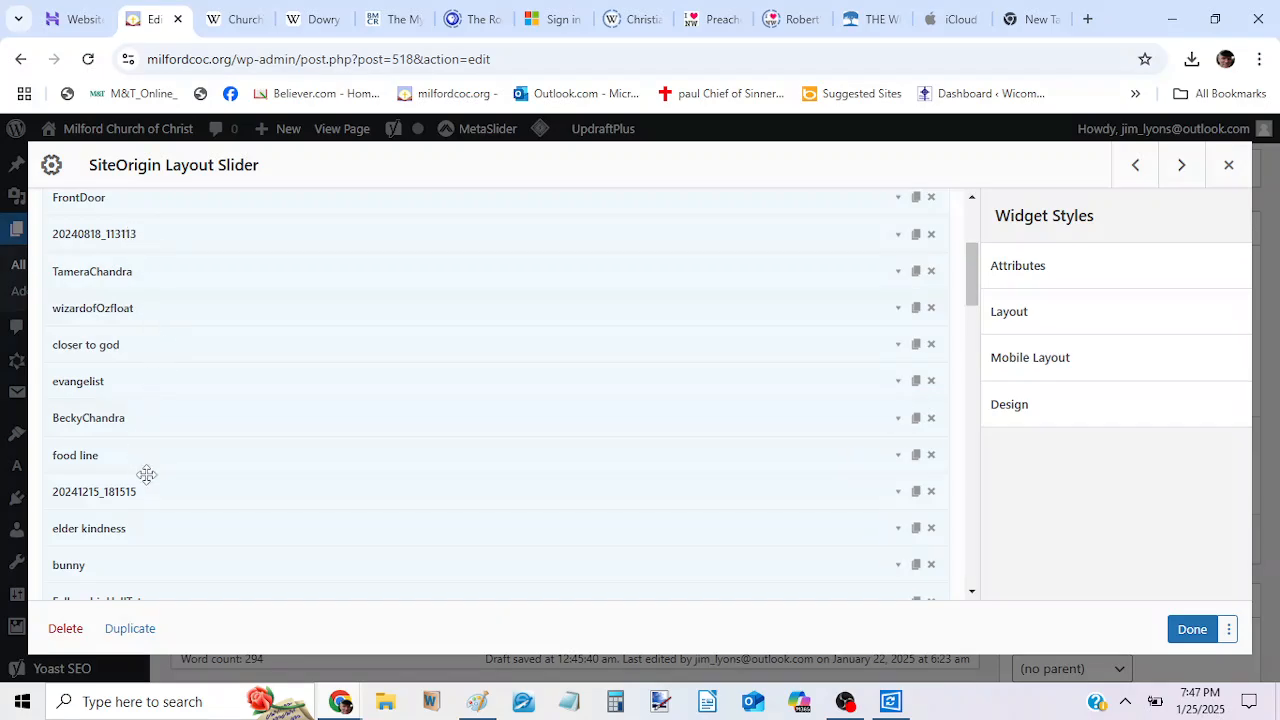
{"action": "left_click_drag", "start_coordinate": [148, 491], "coordinate": [140, 268]}
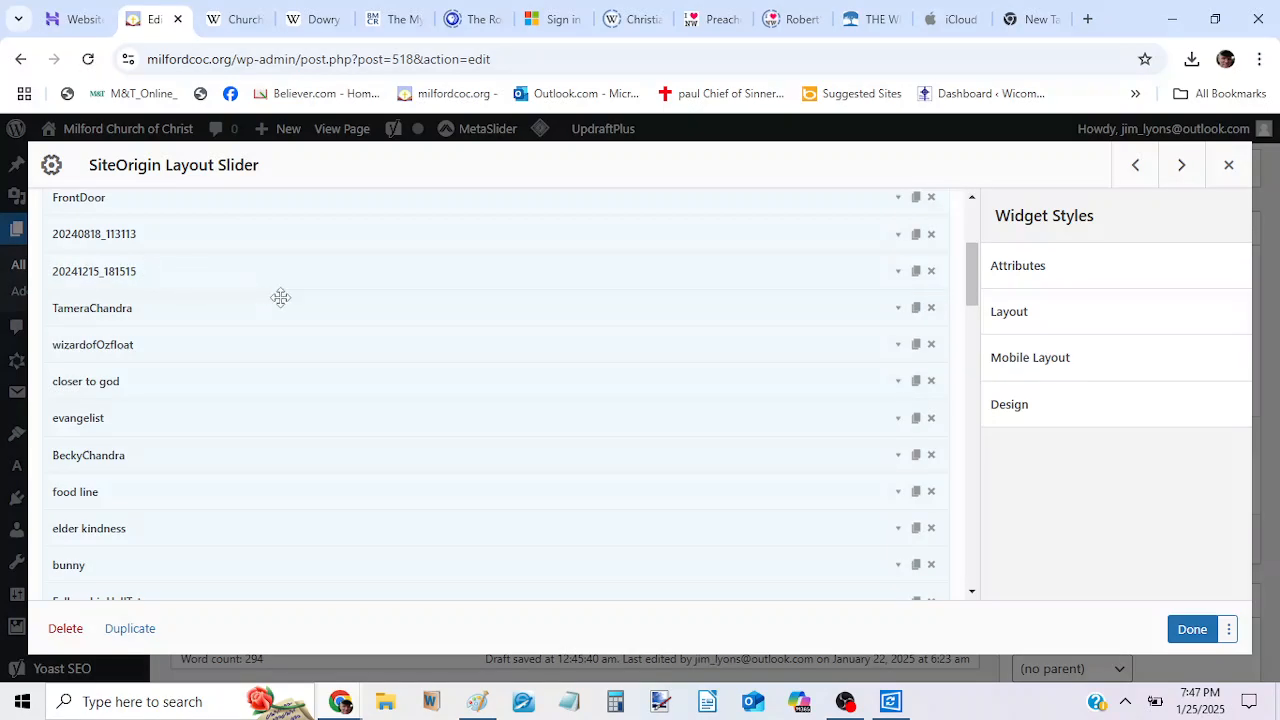
Finish editing the SiteOrigin Layout Slider widget and update the published HOME page.
{"action": "left_click", "coordinate": [1190, 634]}
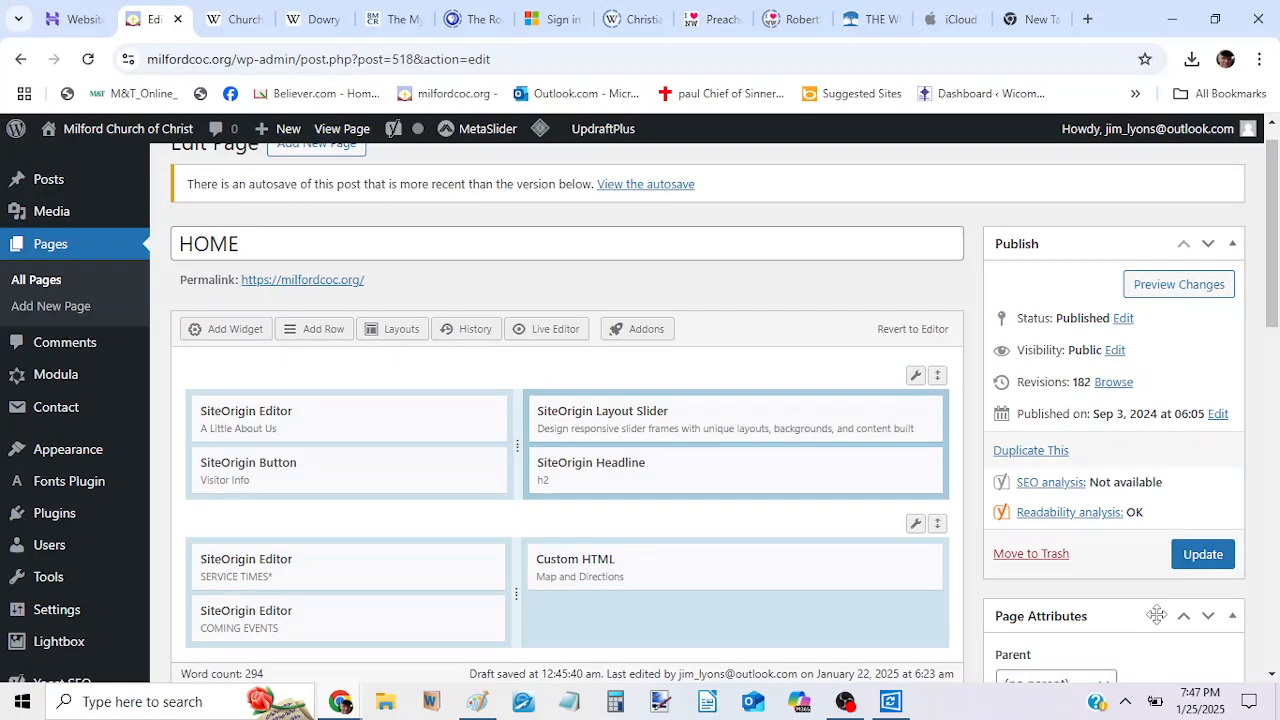
{"action": "left_click", "coordinate": [1201, 558]}
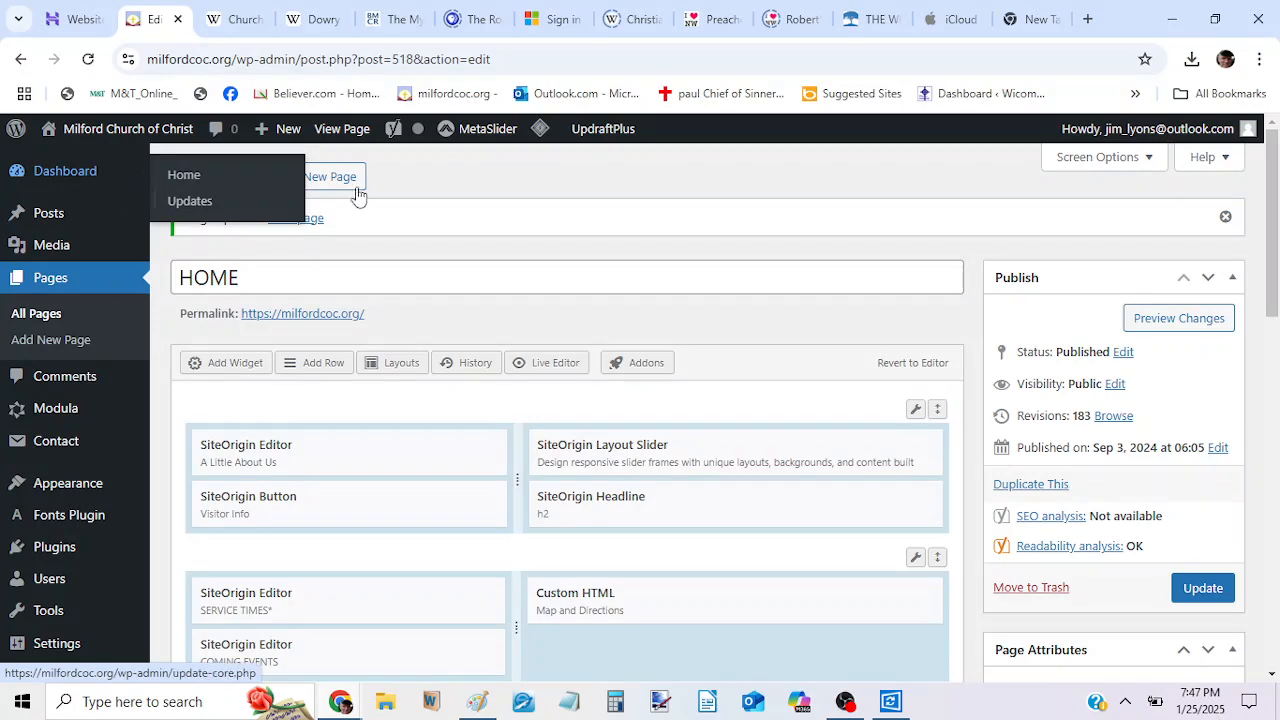
{"action": "left_click", "coordinate": [1203, 588]}
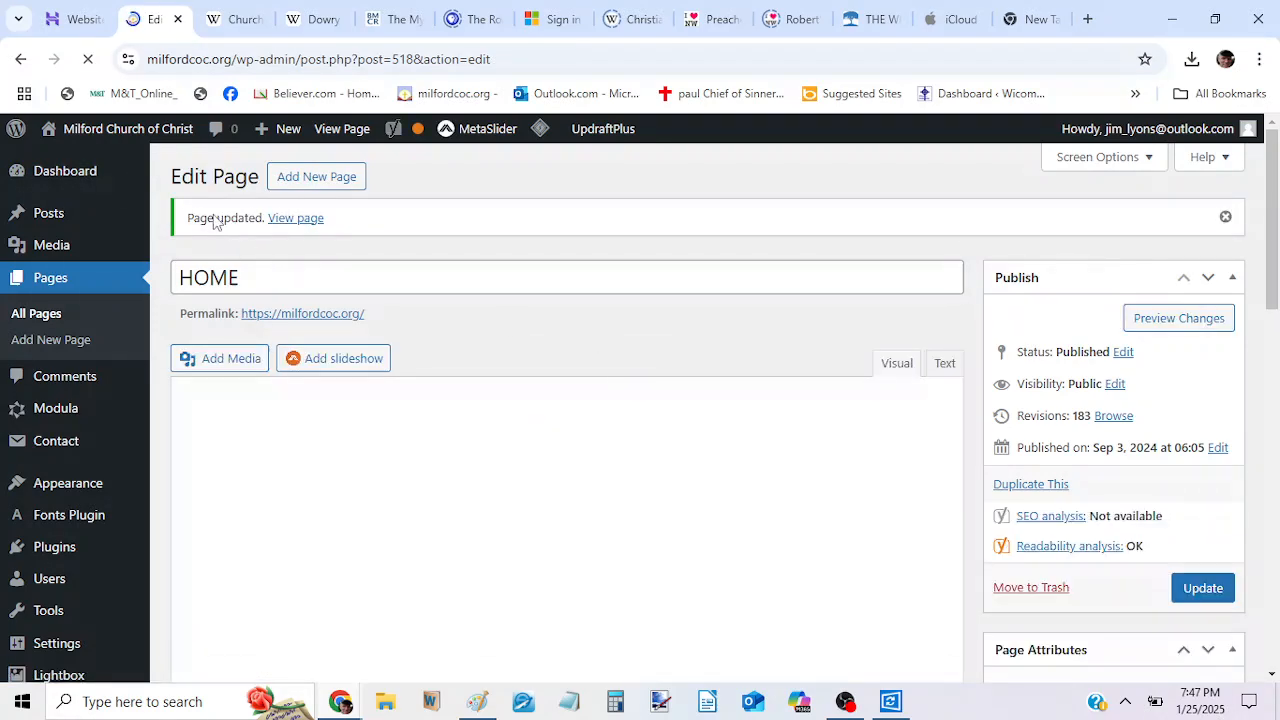
Visit the live church site and go forward through the home page slider to check the congregation photo's position among the frames.
{"action": "mouse_move", "coordinate": [134, 140]}
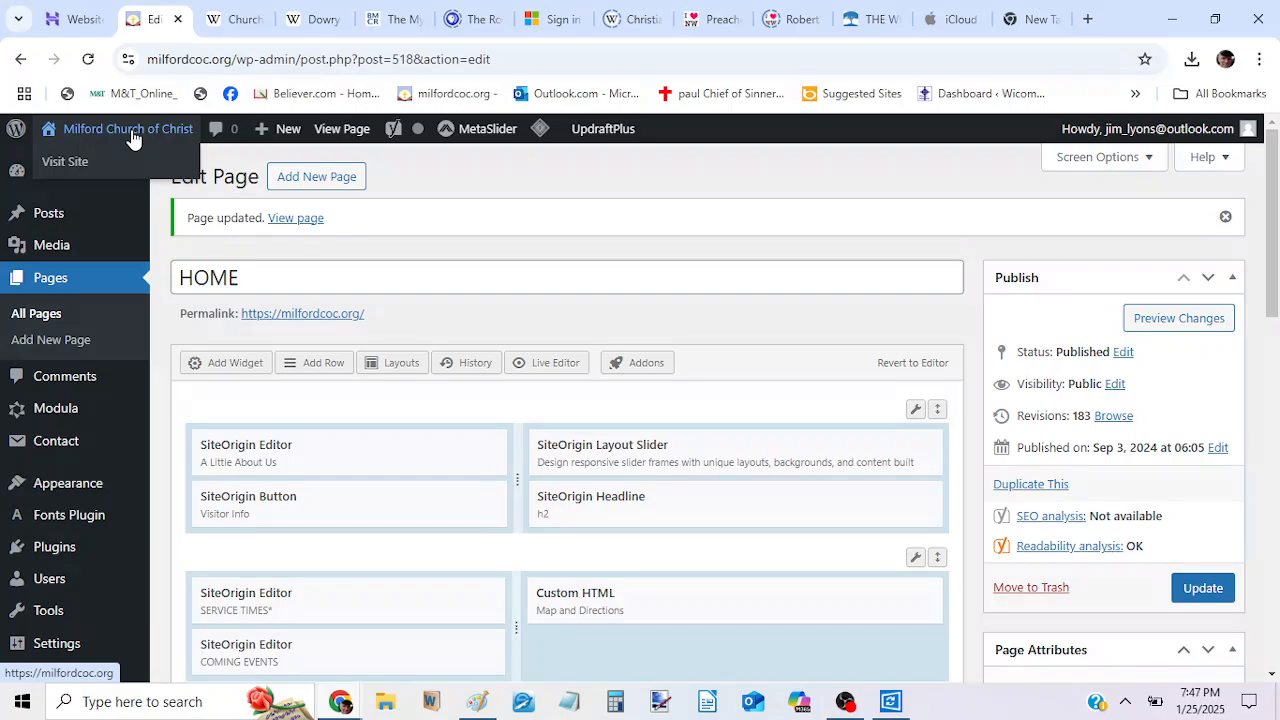
{"action": "left_click", "coordinate": [126, 135]}
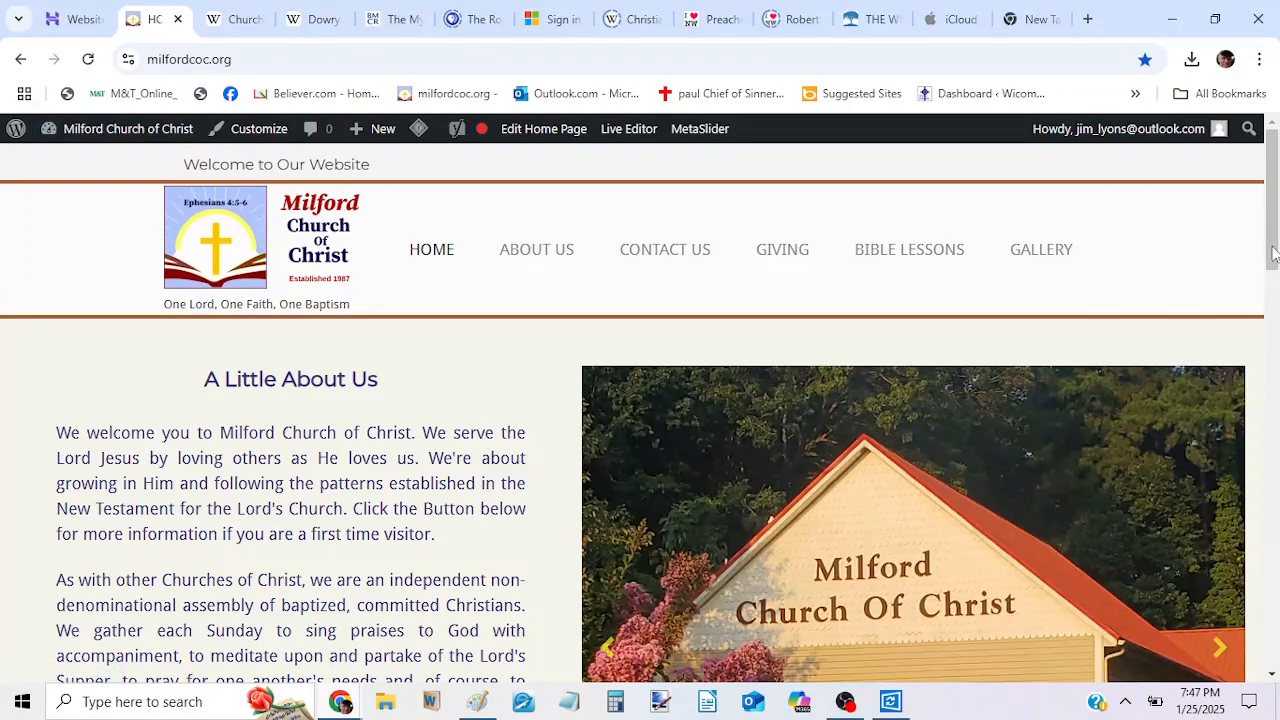
{"action": "left_click_drag", "start_coordinate": [1272, 247], "coordinate": [1274, 321]}
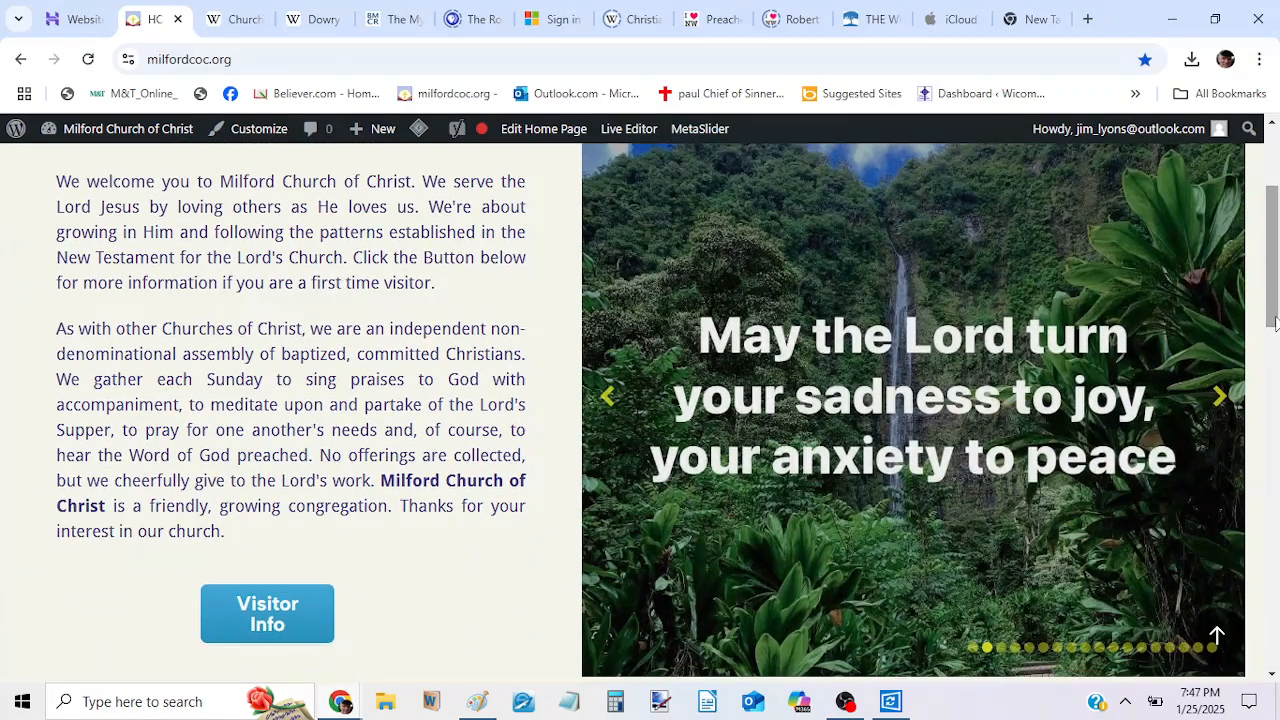
{"action": "left_click", "coordinate": [1220, 402]}
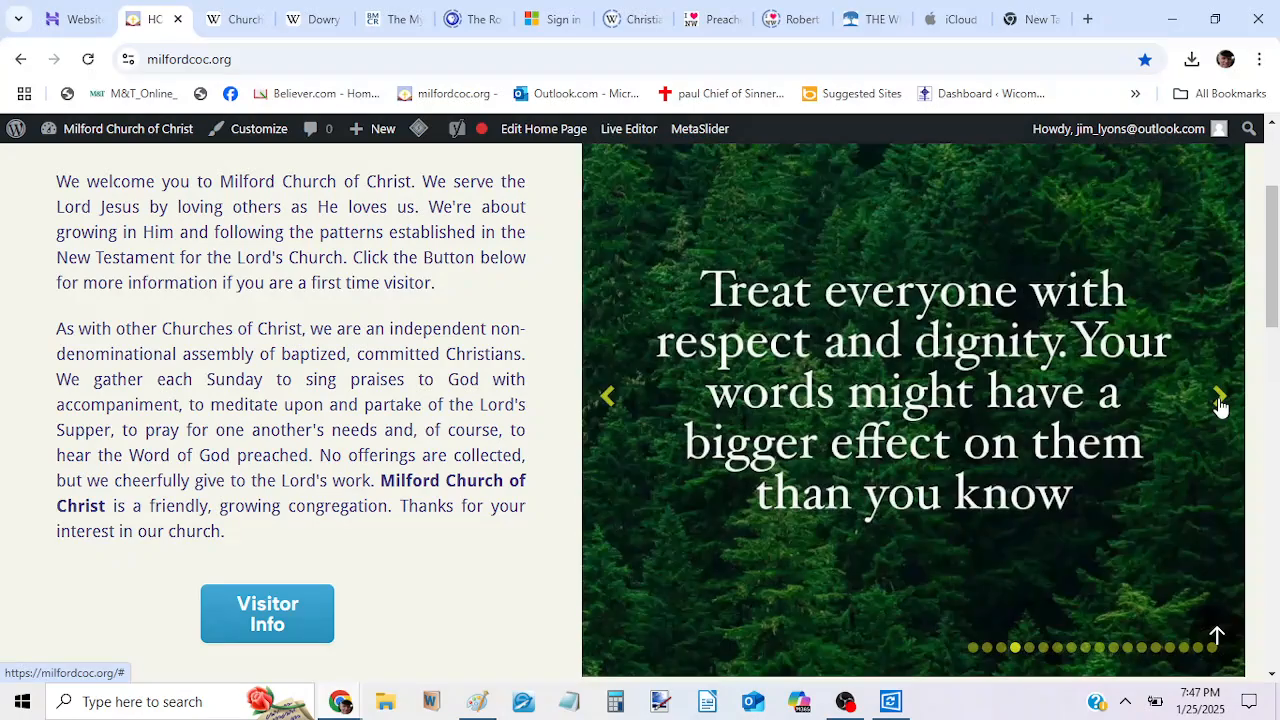
{"action": "left_click", "coordinate": [1220, 404]}
{"action": "left_click", "coordinate": [1220, 404]}
{"action": "left_click", "coordinate": [1220, 404]}
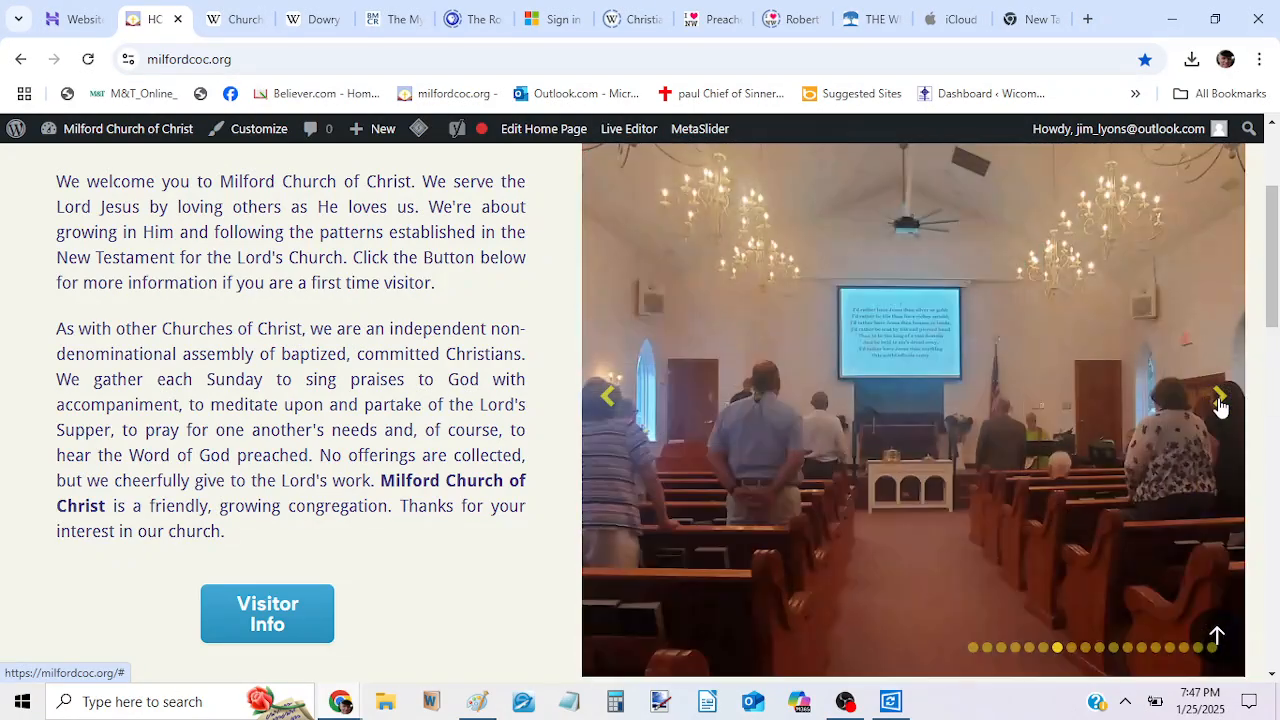
{"action": "left_click", "coordinate": [1220, 404]}
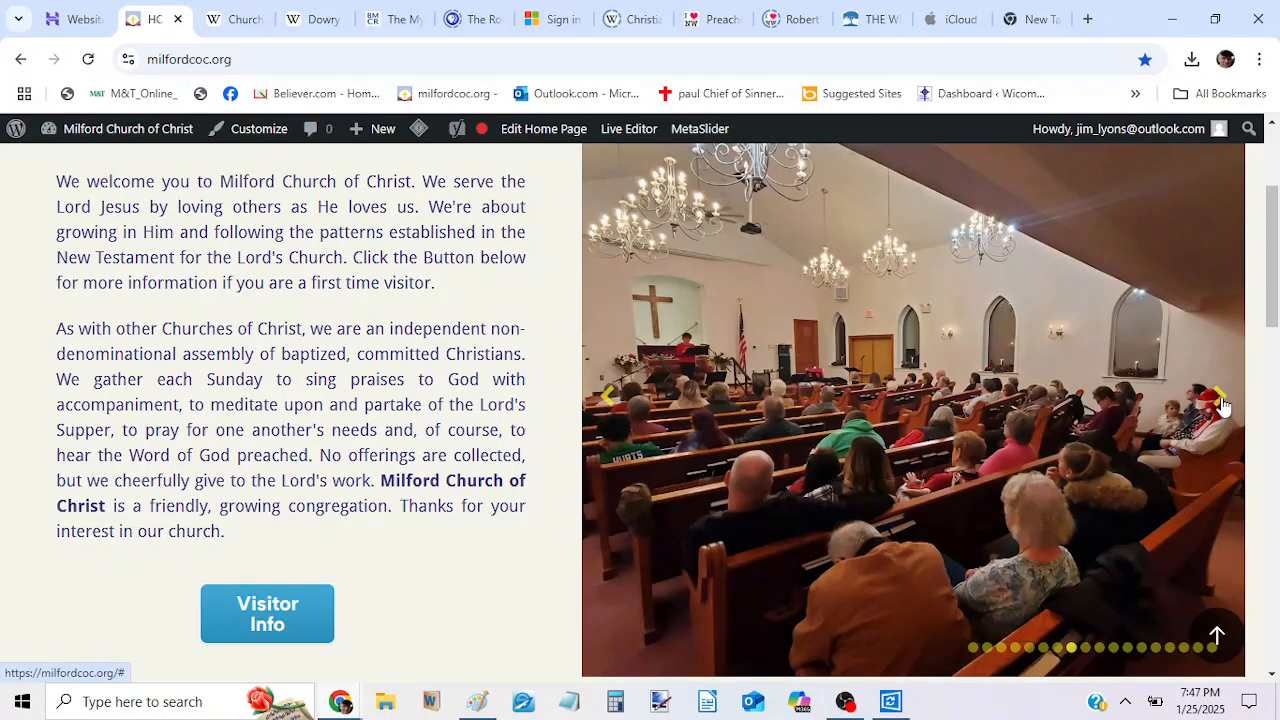
{"action": "left_click", "coordinate": [1223, 396]}
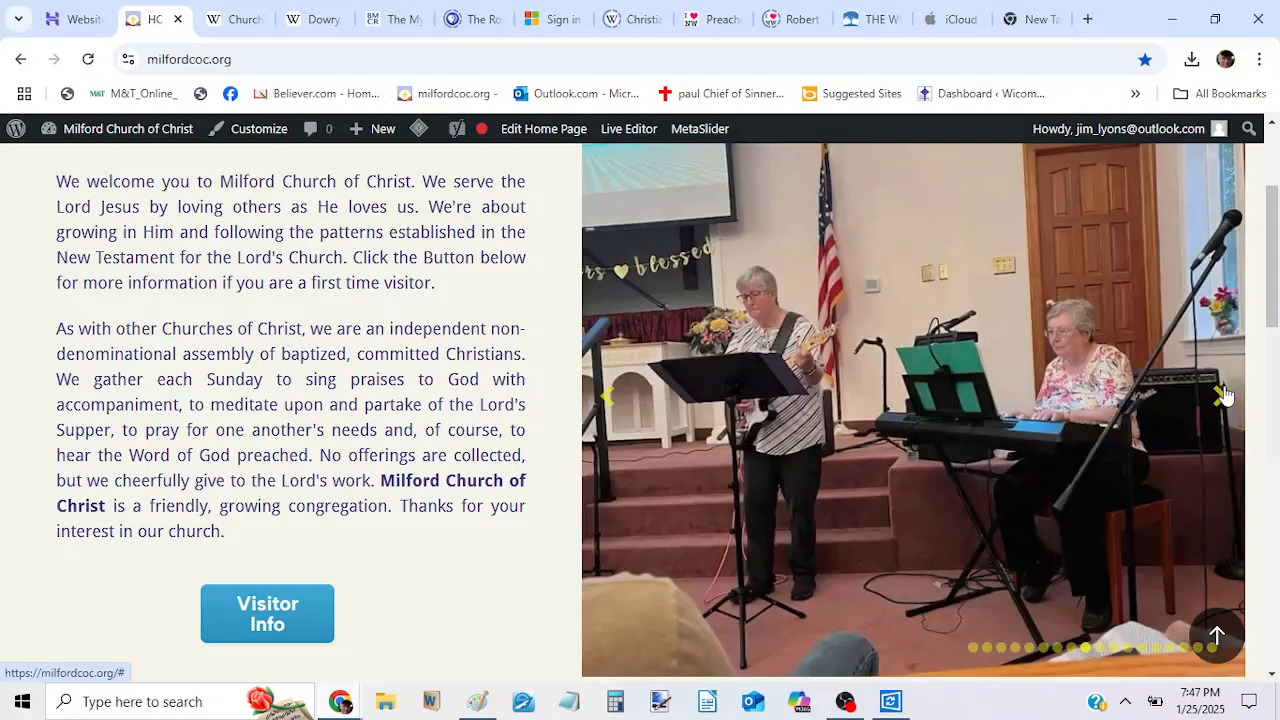
{"action": "left_click", "coordinate": [1224, 396]}
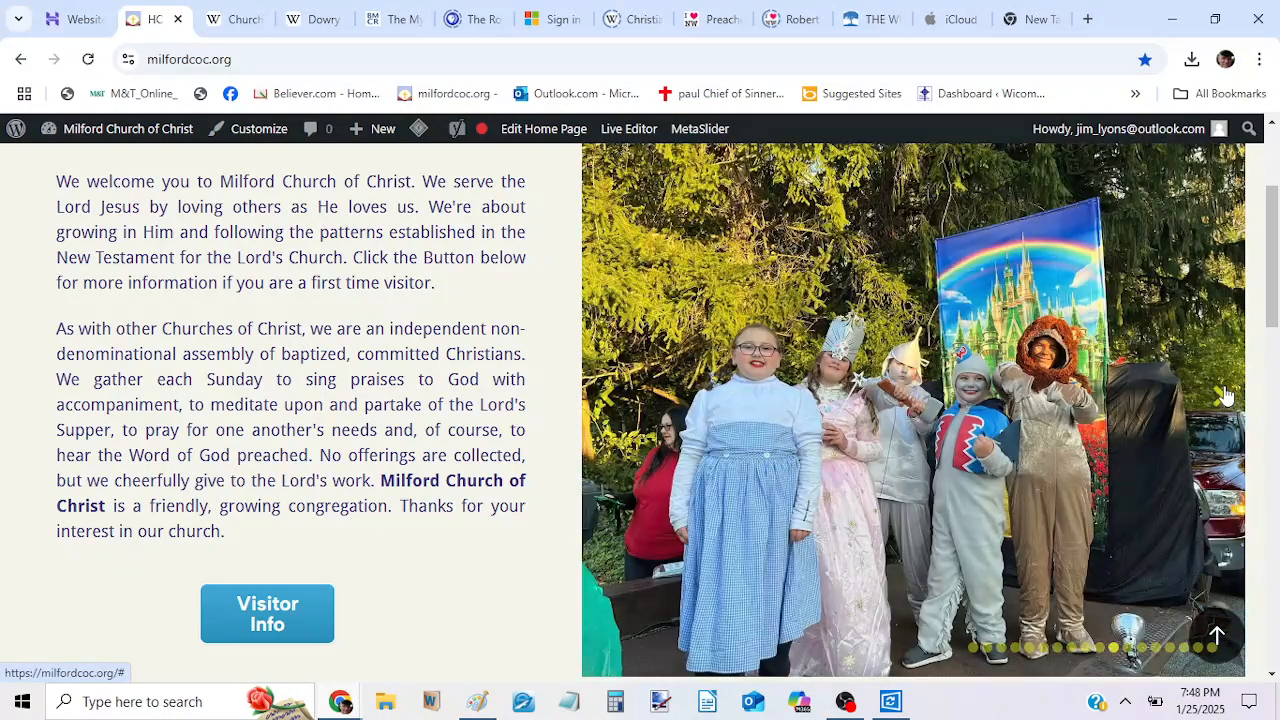
{"action": "left_click", "coordinate": [1224, 396]}
{"action": "left_click", "coordinate": [1225, 396]}
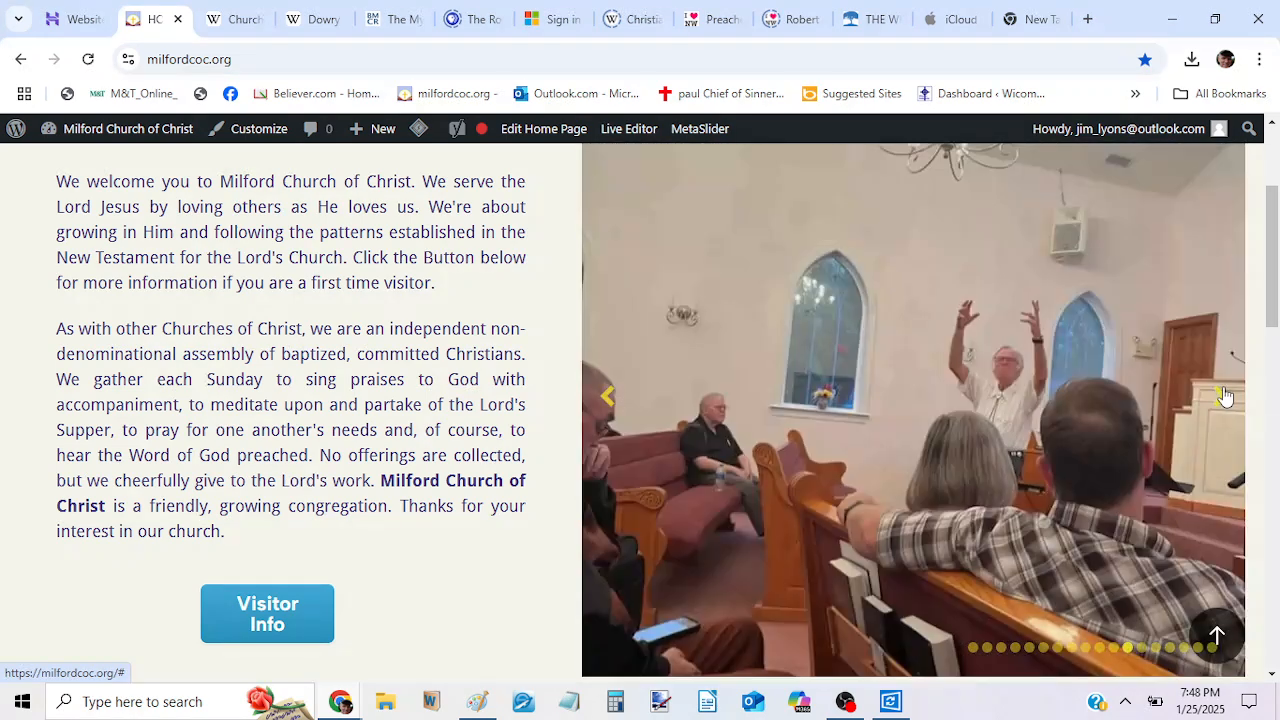
{"action": "left_click", "coordinate": [1217, 400]}
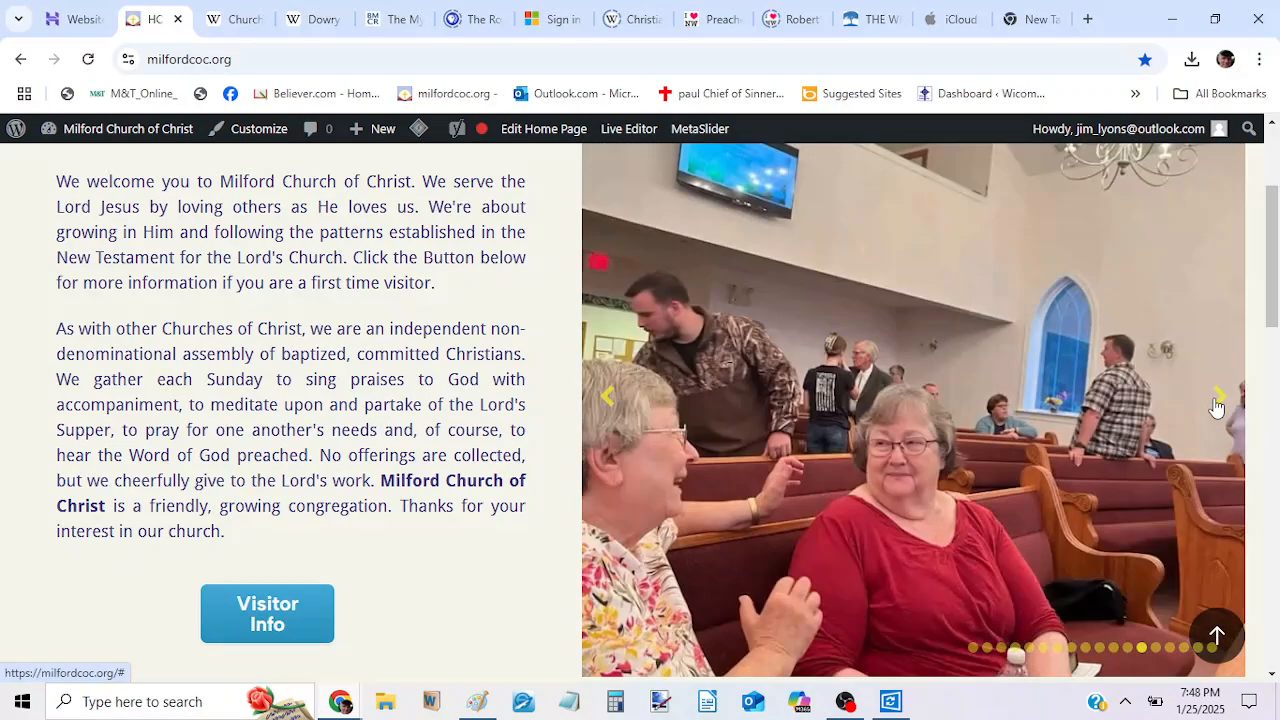
{"action": "left_click", "coordinate": [1216, 404]}
{"action": "scroll", "coordinate": [1270, 300], "scroll_direction": "up", "scroll_amount": 1}
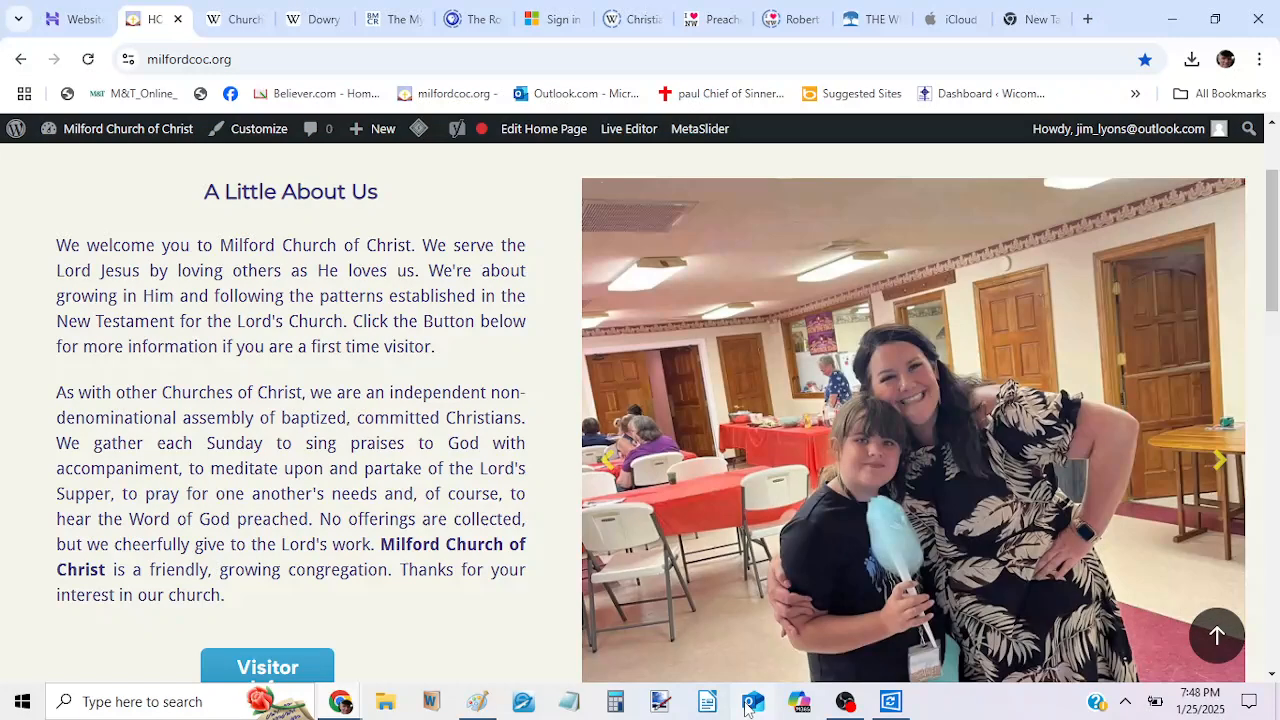
{"action": "left_click", "coordinate": [845, 701]}
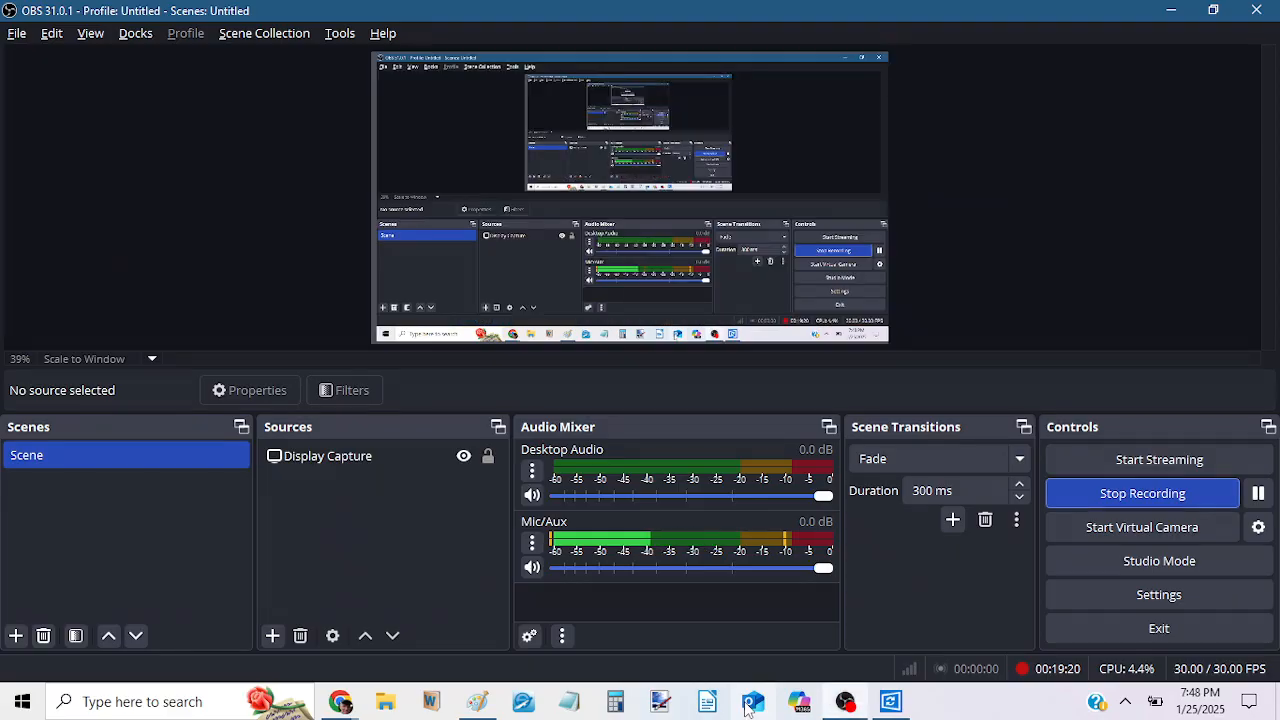